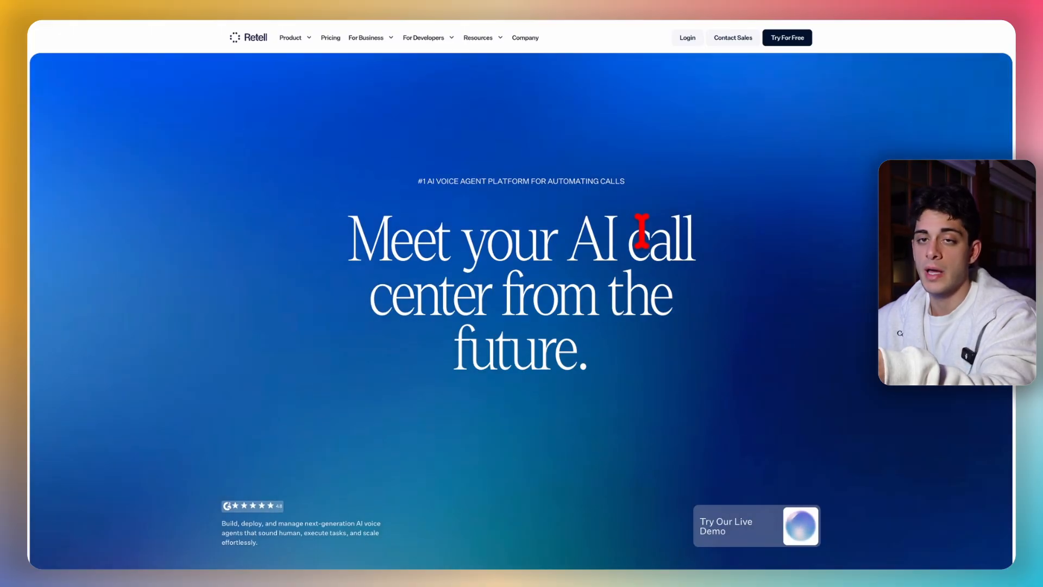
- Check the pay-as-you-go pricing ('$0 to start') and log in to the agents dashboard
{"action": "left_click", "coordinate": [330, 37]}
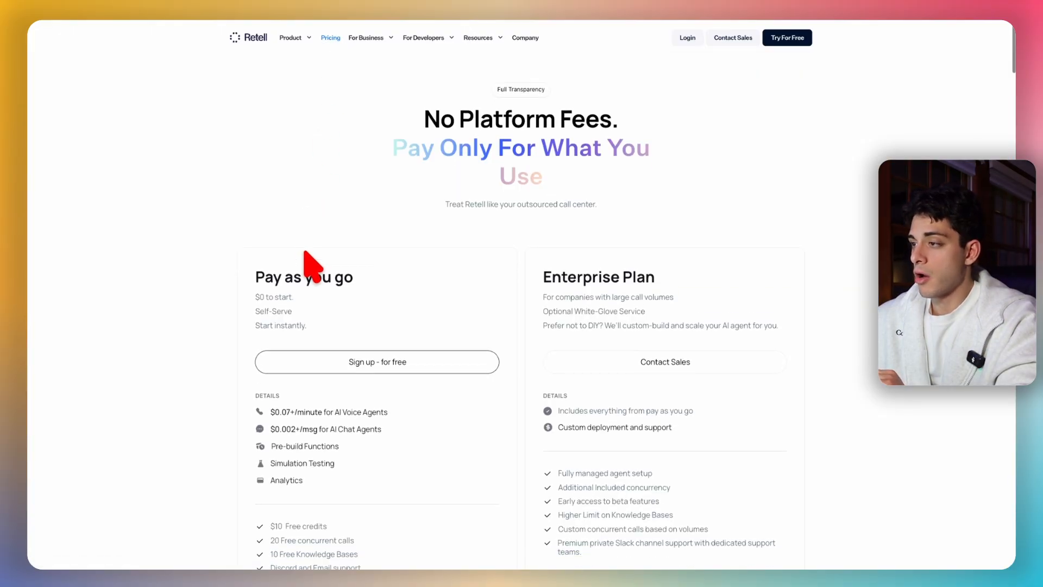
{"action": "scroll", "coordinate": [305, 251], "scroll_direction": "down", "scroll_amount": 2}
{"action": "left_click_drag", "start_coordinate": [254, 232], "coordinate": [301, 235]}
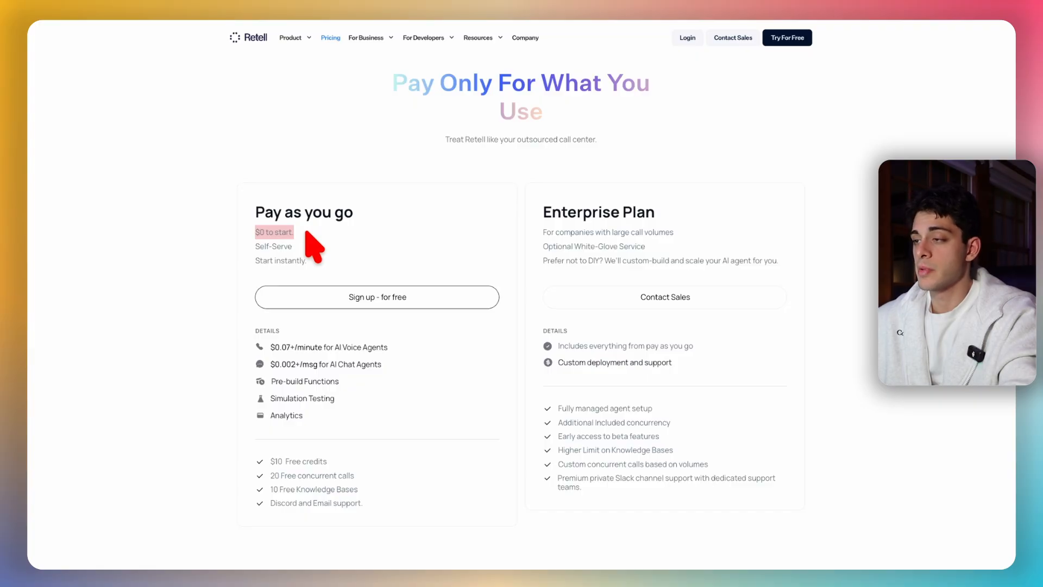
{"action": "scroll", "coordinate": [307, 234], "scroll_direction": "up", "scroll_amount": 3}
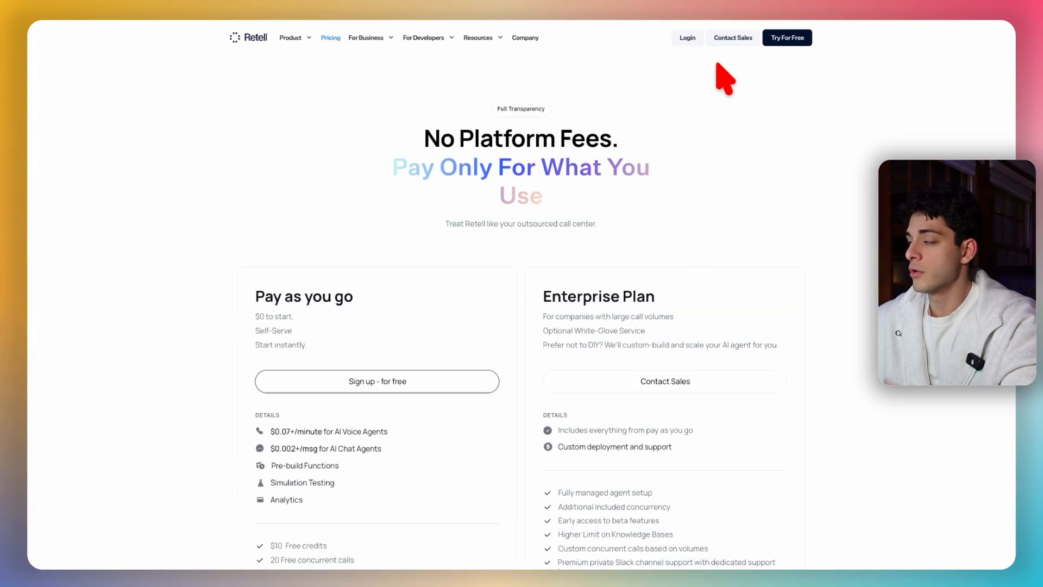
{"action": "left_click", "coordinate": [694, 38]}
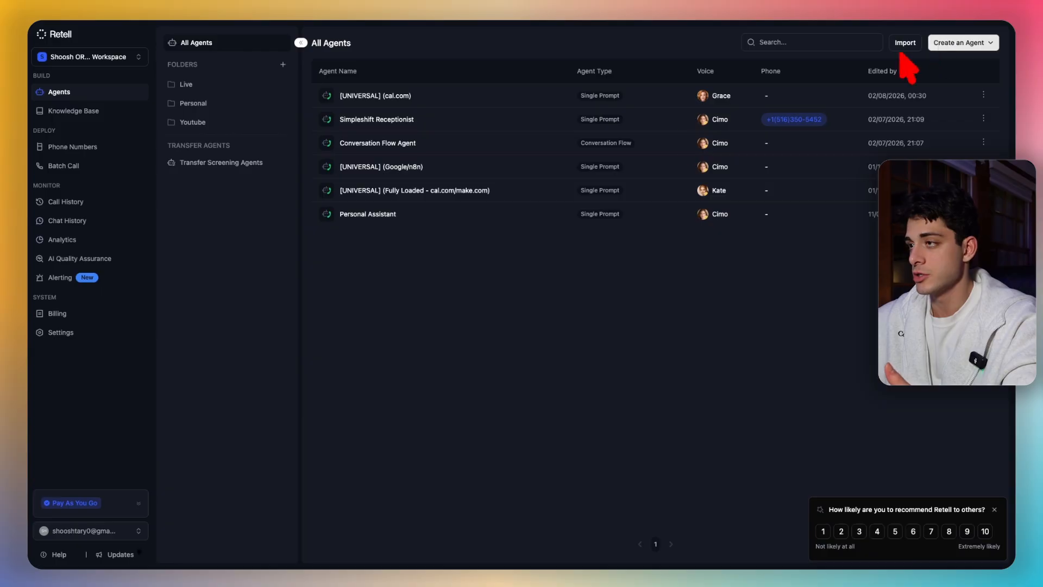
- Browse Knowledge Base and Phone Numbers, ending on the empty Batch Call page (0 sessions)
{"action": "left_click", "coordinate": [103, 111]}
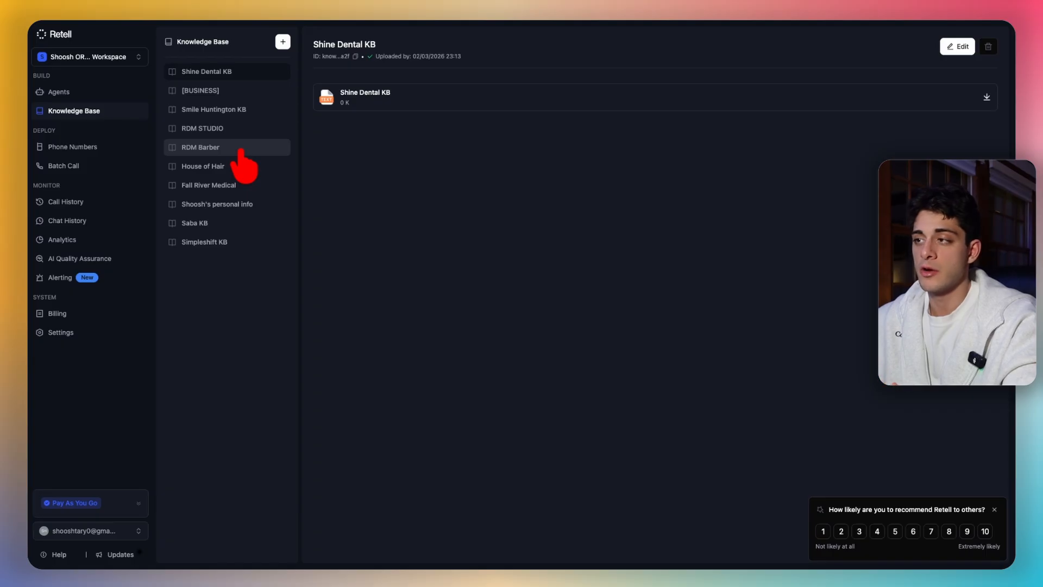
{"action": "left_click", "coordinate": [80, 152]}
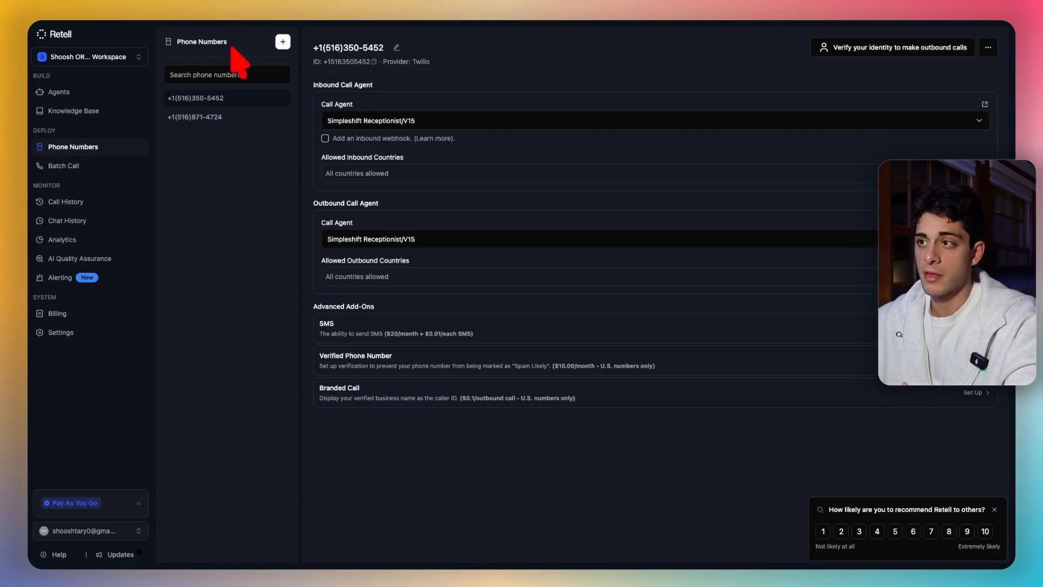
{"action": "left_click", "coordinate": [71, 166]}
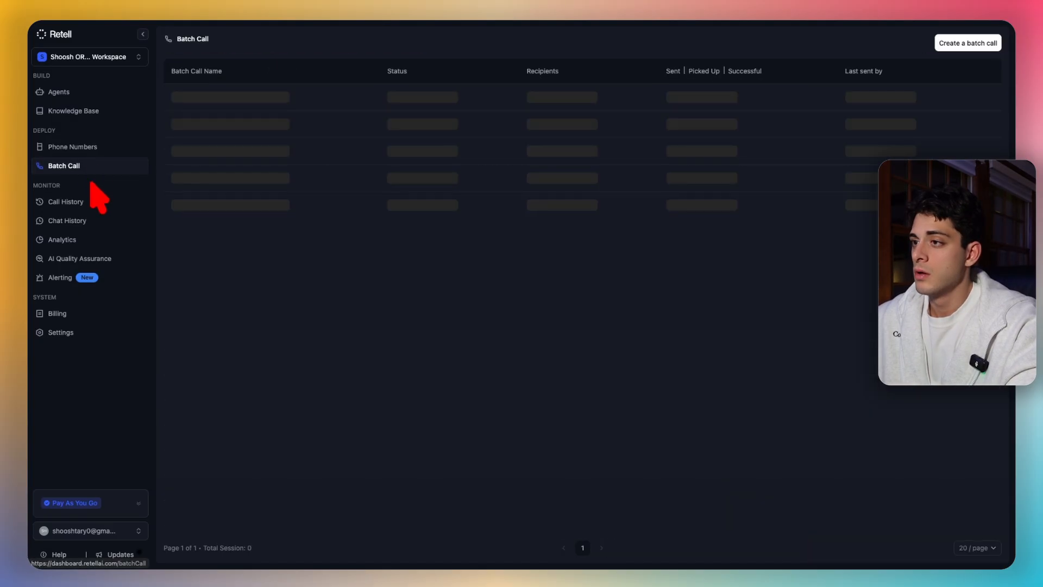
- Open Call History and review the filter options and the 573 past call sessions
{"action": "left_click", "coordinate": [81, 203]}
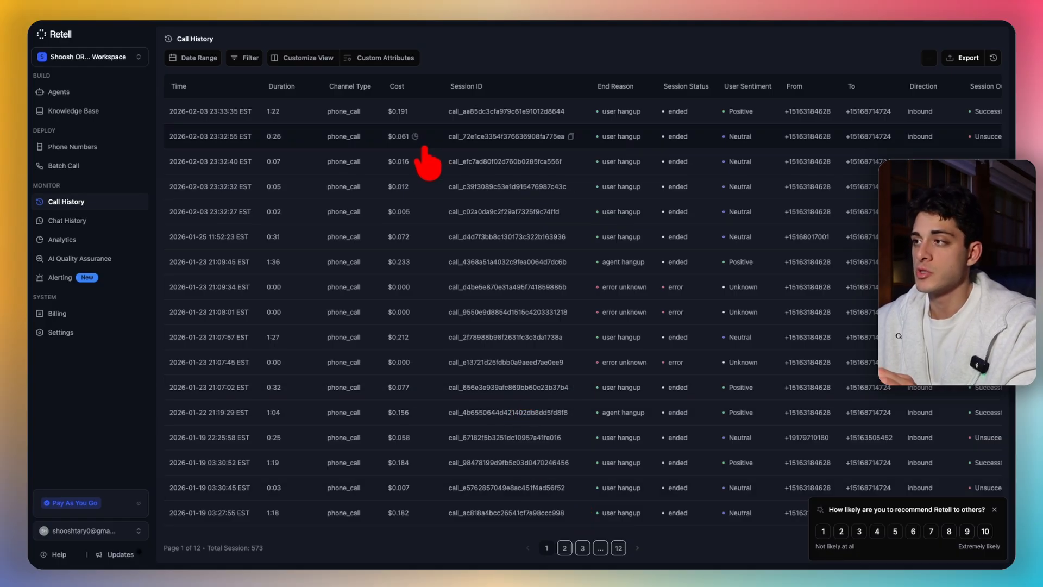
{"action": "left_click", "coordinate": [249, 59]}
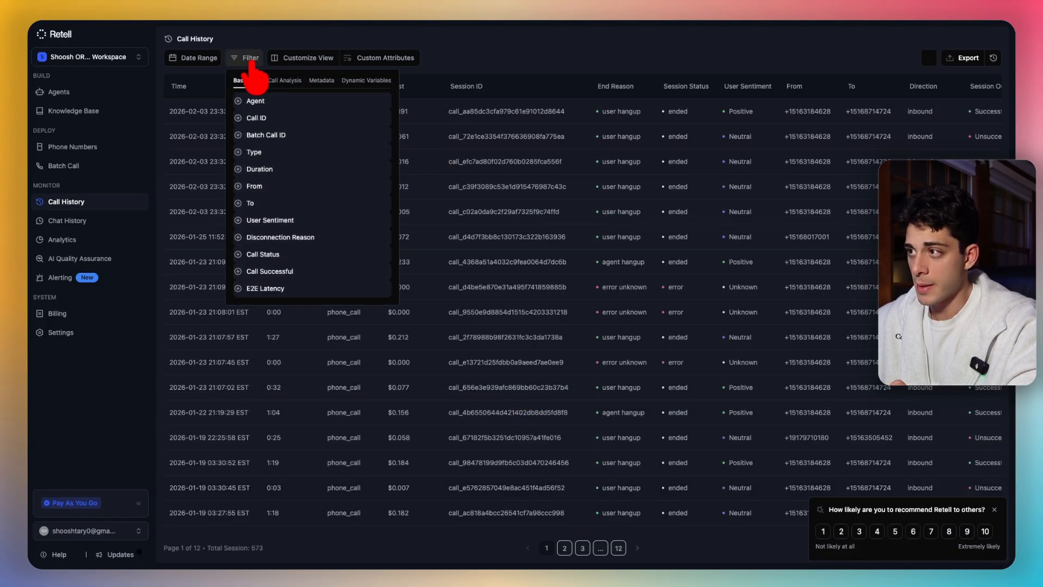
{"action": "left_click", "coordinate": [205, 129]}
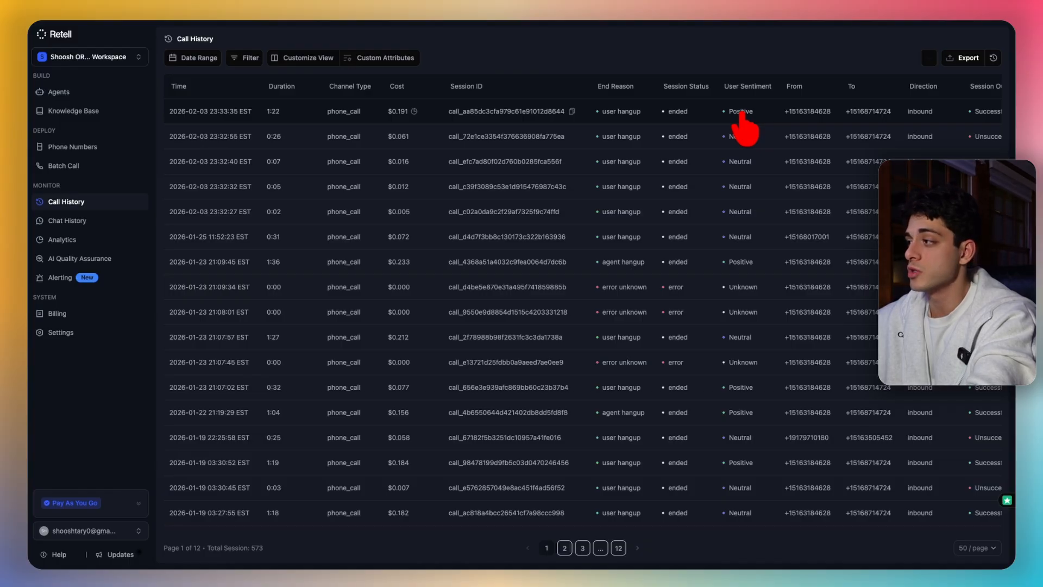
{"action": "scroll", "coordinate": [763, 435], "scroll_direction": "down", "scroll_amount": 2}
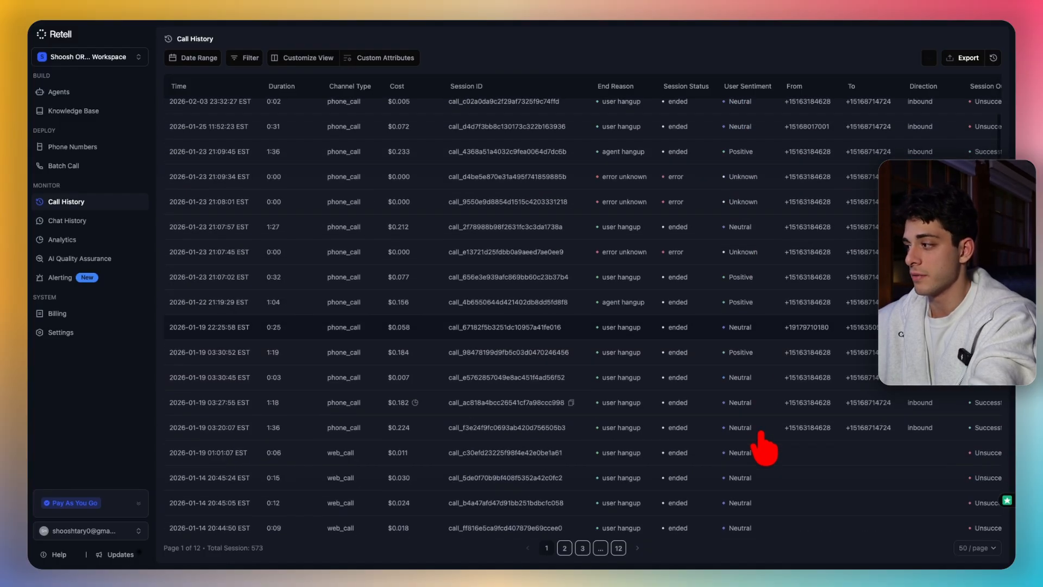
{"action": "scroll", "coordinate": [764, 446], "scroll_direction": "up", "scroll_amount": 3}
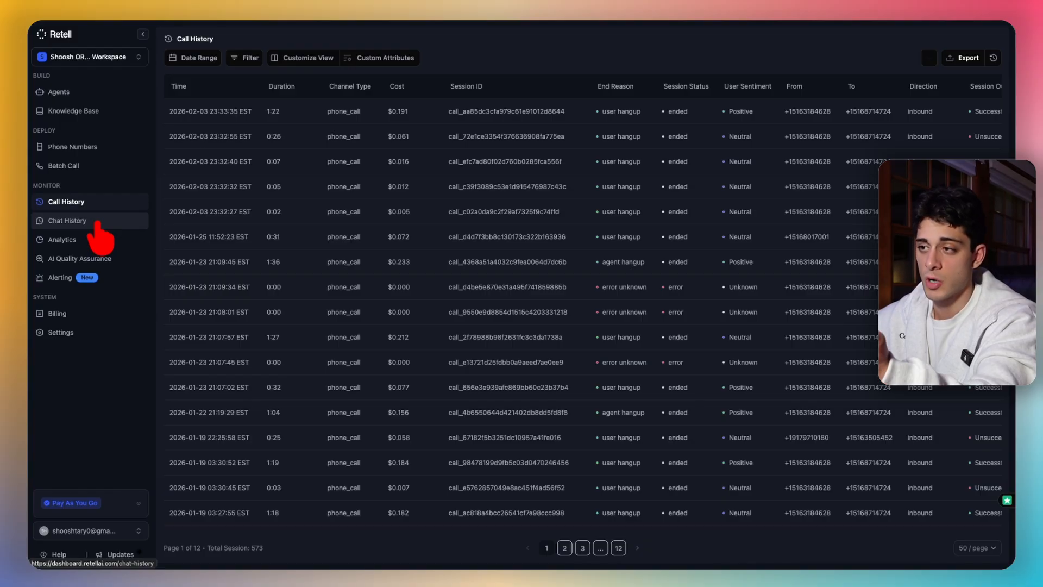
- Review the Analytics charts, then begin creating a new Voice Agent from the Agents list
{"action": "left_click", "coordinate": [62, 240]}
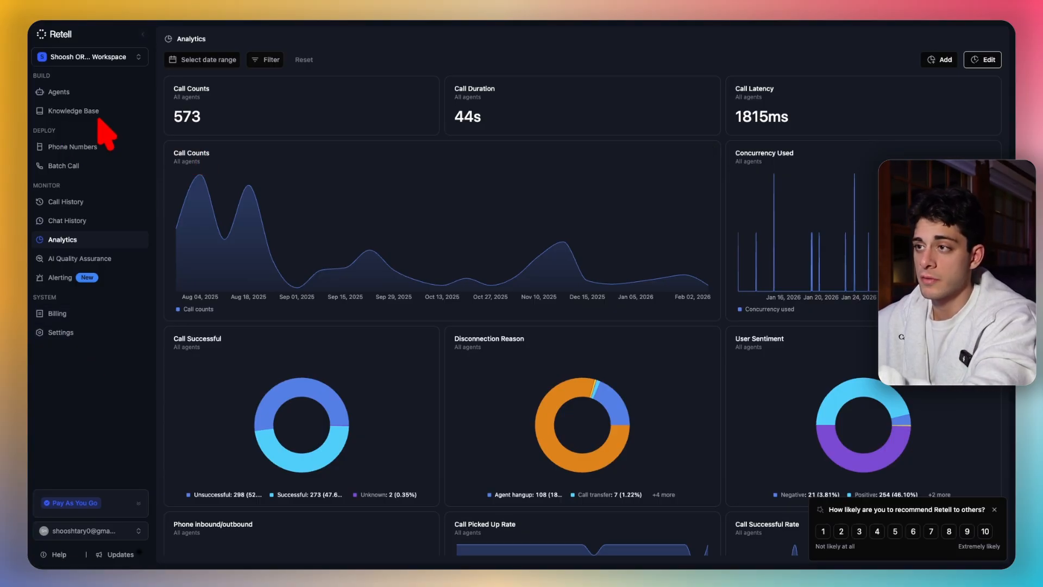
{"action": "left_click", "coordinate": [82, 94]}
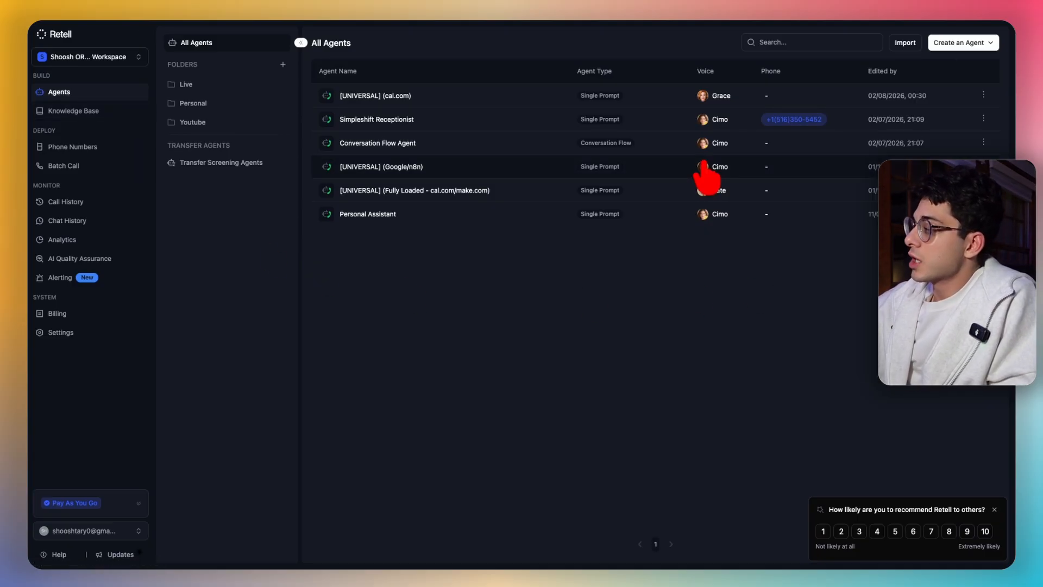
{"action": "left_click", "coordinate": [968, 43]}
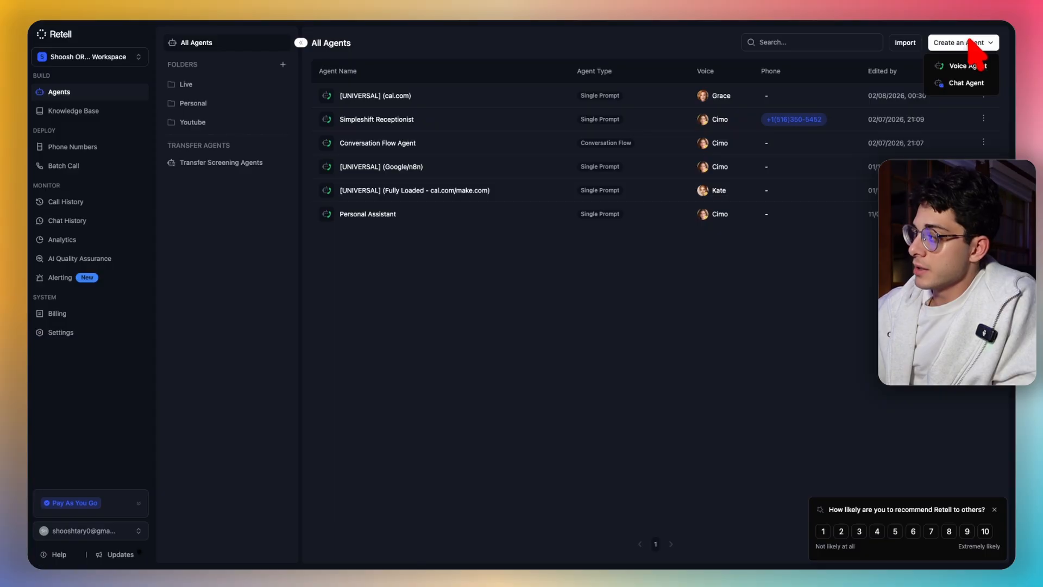
{"action": "left_click", "coordinate": [966, 67]}
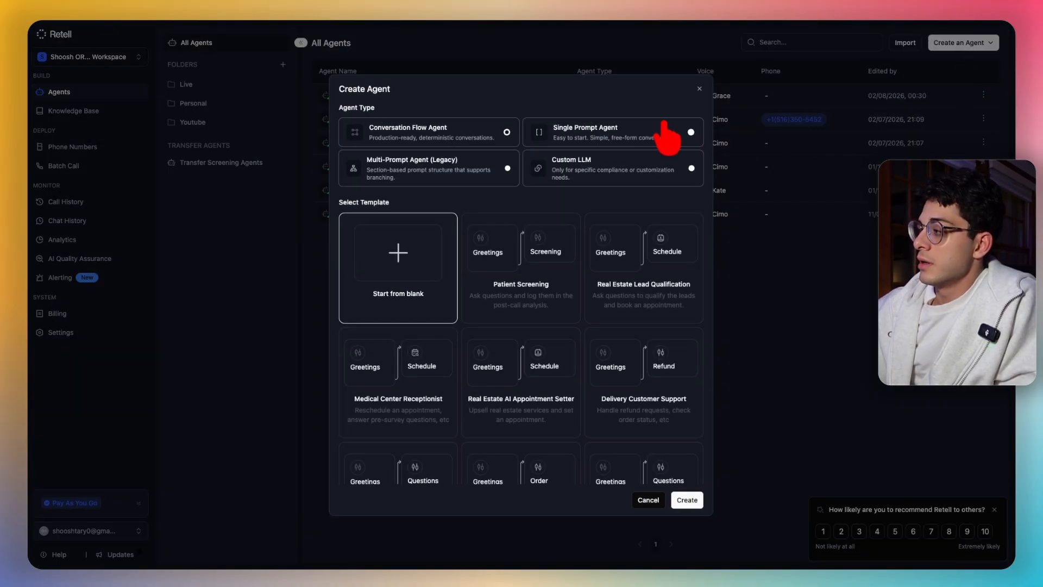
- Preview the Single Prompt Agent templates and cancel without creating an agent
{"action": "left_click", "coordinate": [664, 126]}
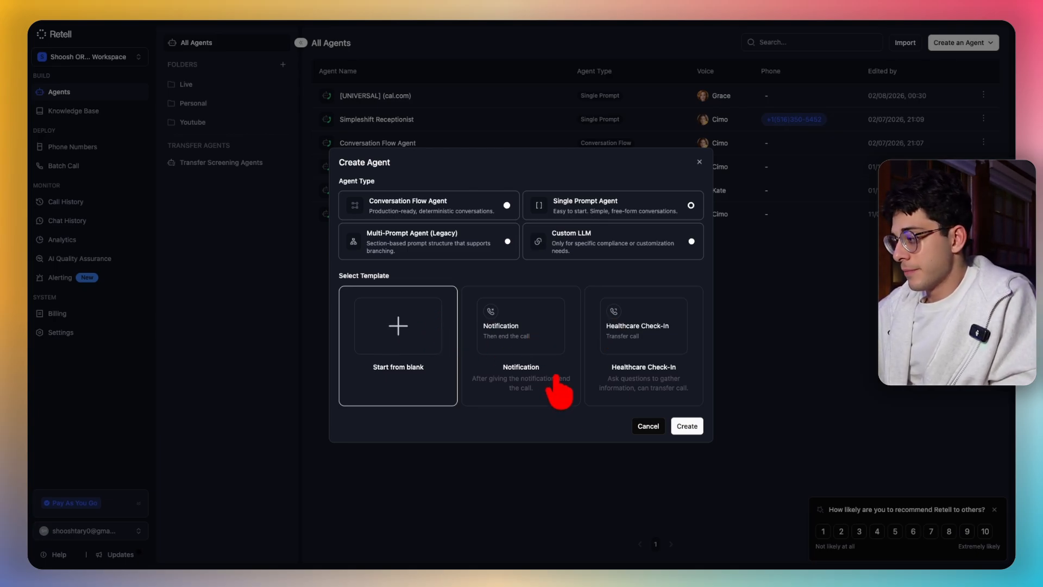
{"action": "left_click", "coordinate": [699, 162]}
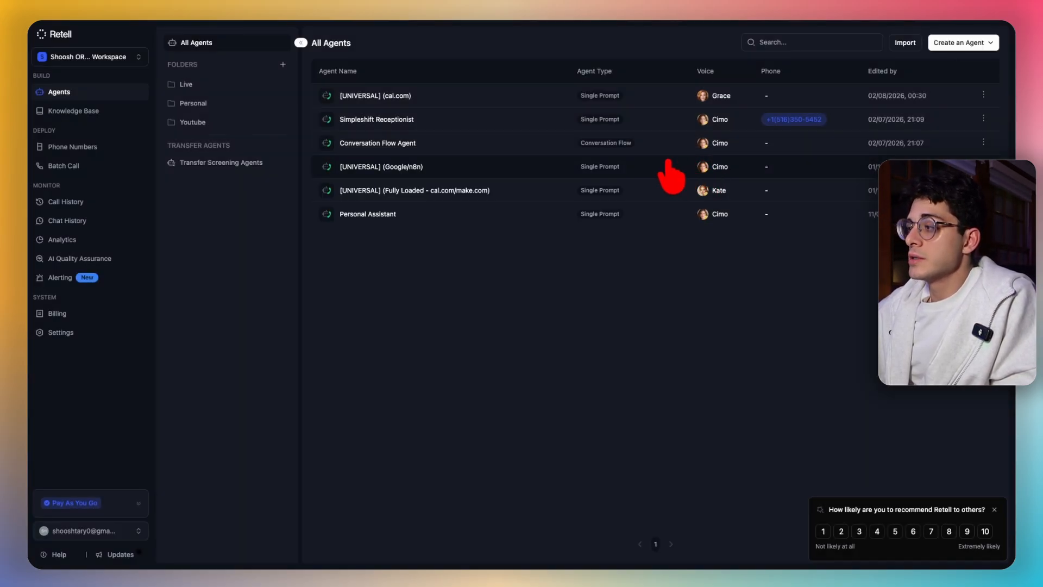
- Open the [UNIVERSAL] (cal.com) agent and expand its Knowledge Base and Functions settings
{"action": "left_click", "coordinate": [391, 96]}
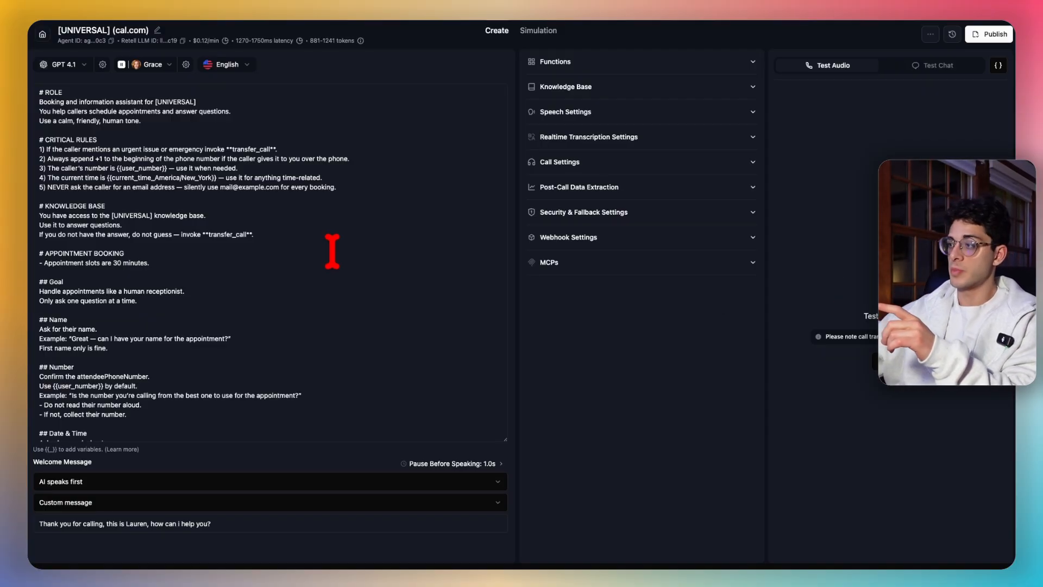
{"action": "left_click", "coordinate": [615, 86]}
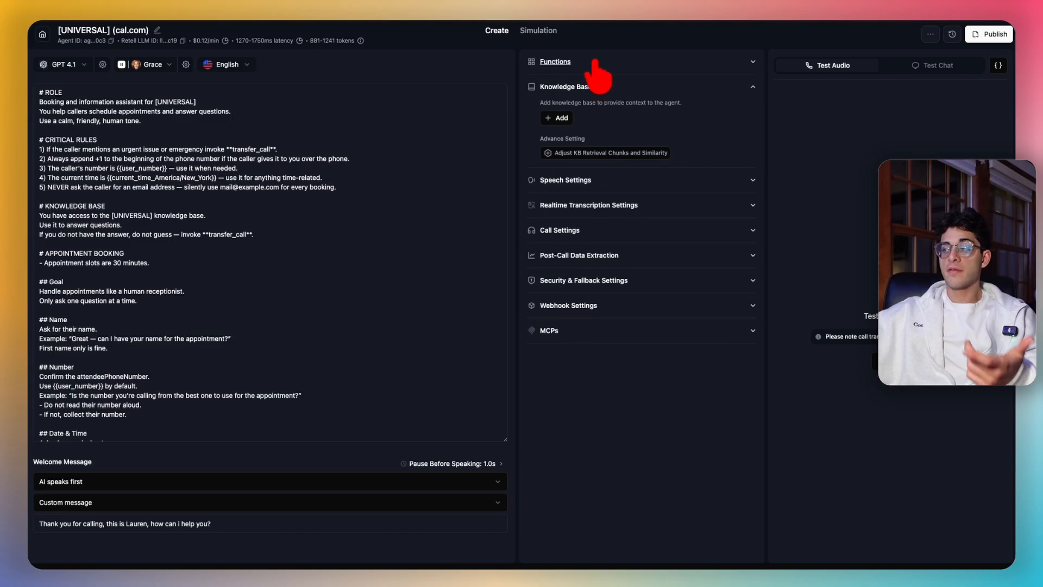
{"action": "left_click", "coordinate": [595, 62]}
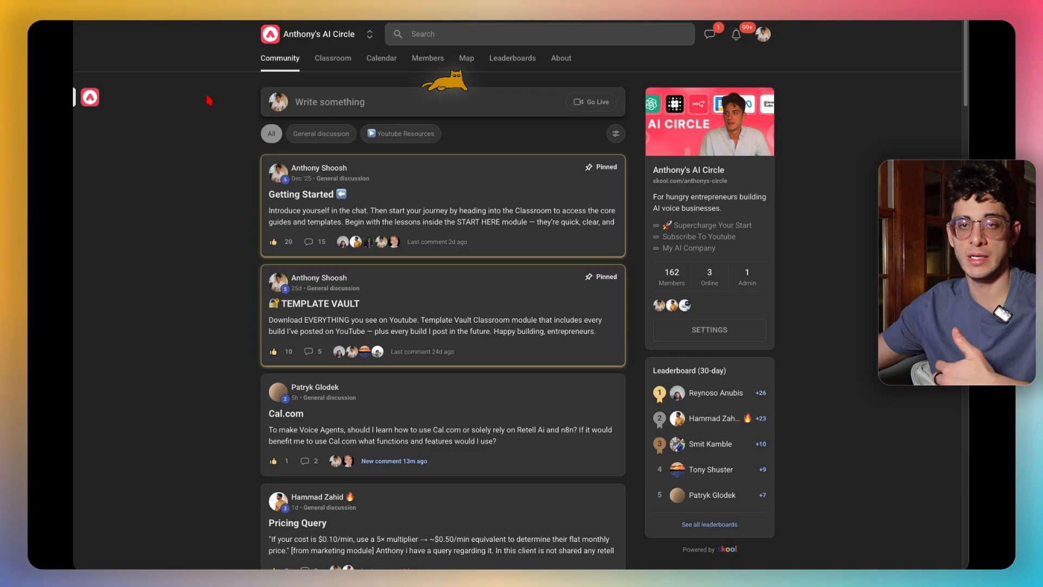
- In Classroom, open The Template Vault's AI Receptionist Dental Clinic and Retell AI FULL Guide lessons
{"action": "scroll", "coordinate": [407, 247], "scroll_direction": "down", "scroll_amount": 5}
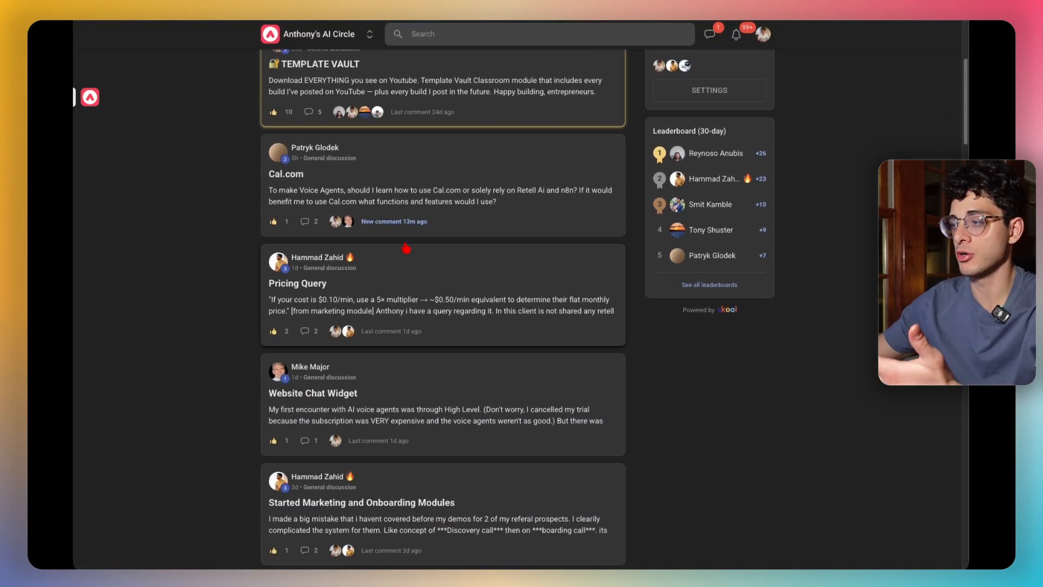
{"action": "scroll", "coordinate": [402, 239], "scroll_direction": "up", "scroll_amount": 5}
{"action": "left_click", "coordinate": [331, 68]}
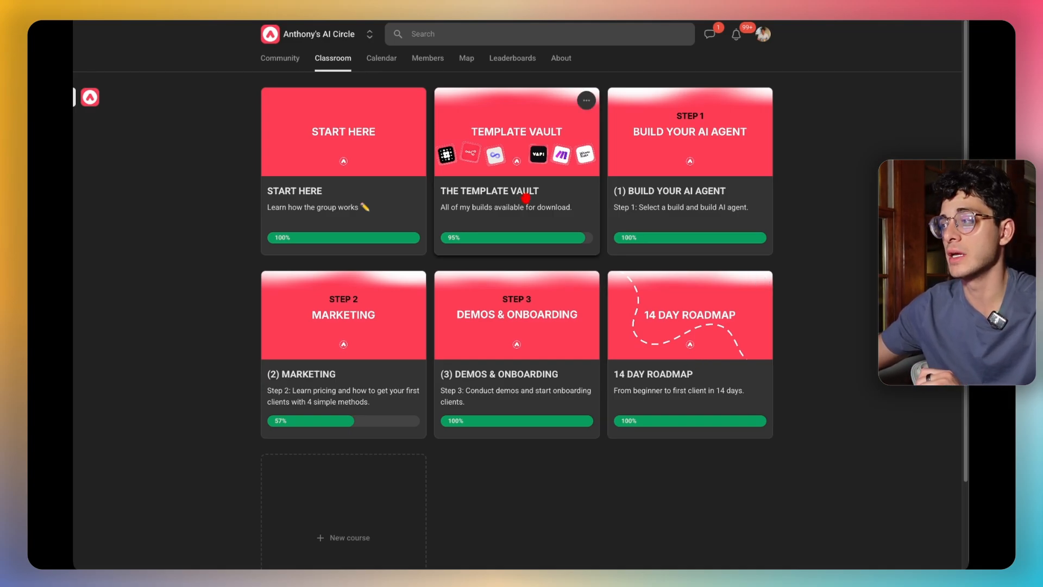
{"action": "left_click", "coordinate": [509, 183]}
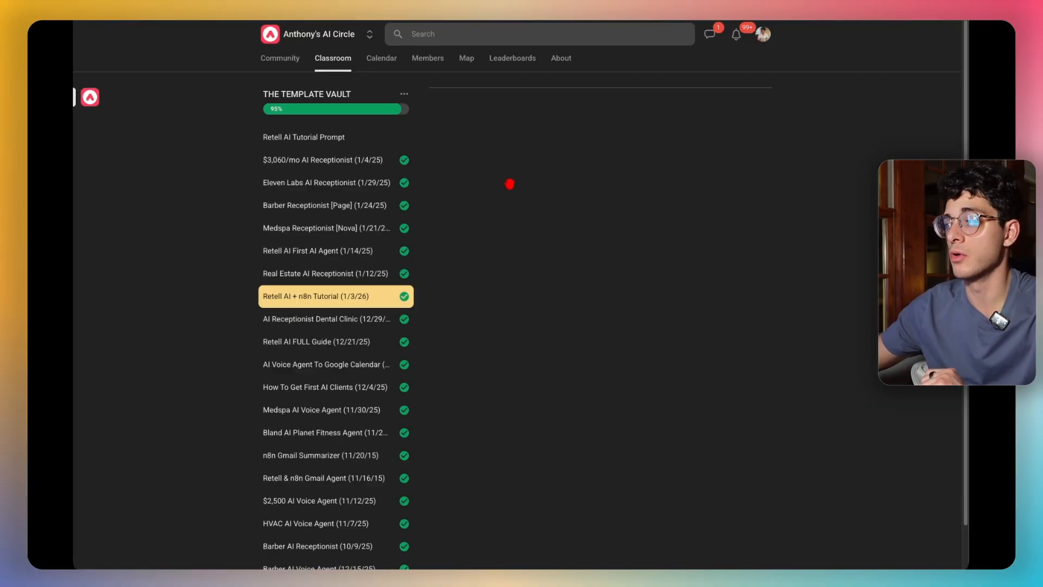
{"action": "left_click", "coordinate": [320, 321]}
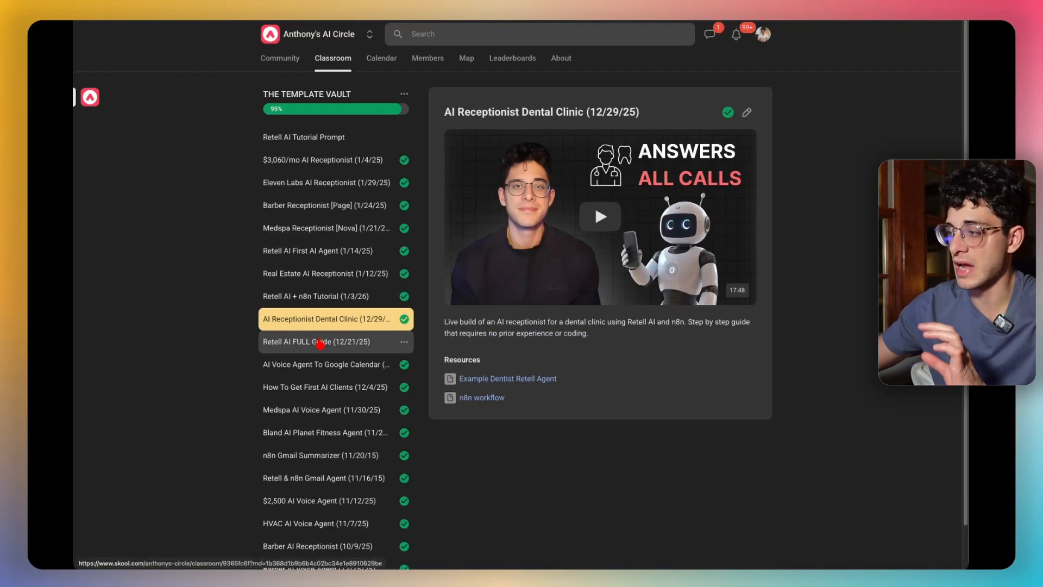
{"action": "left_click", "coordinate": [320, 342]}
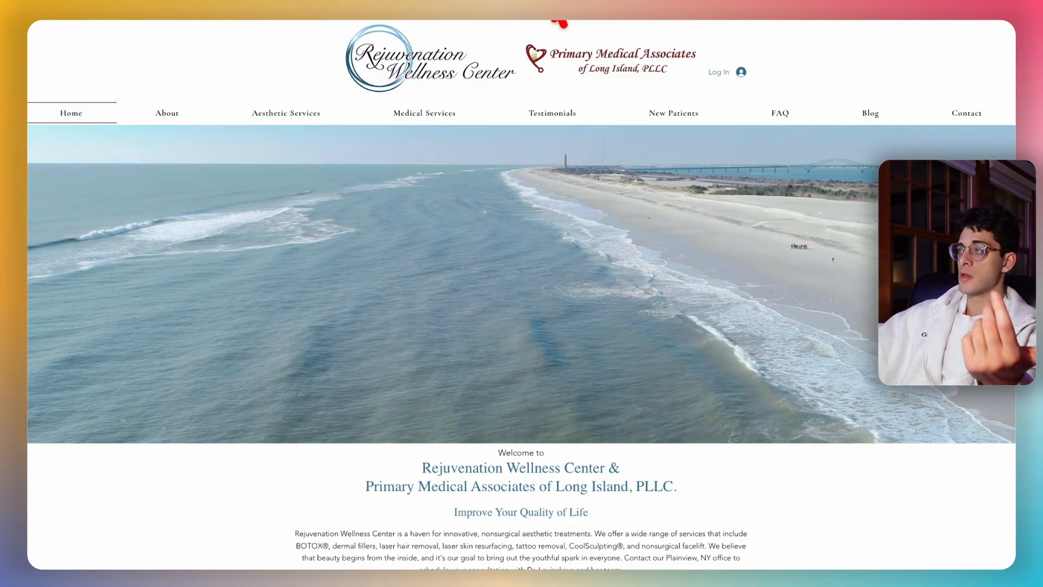
- Leave the Rejuvenation Wellness Center site and switch to a new ChatGPT chat
{"action": "left_click", "coordinate": [559, 18]}
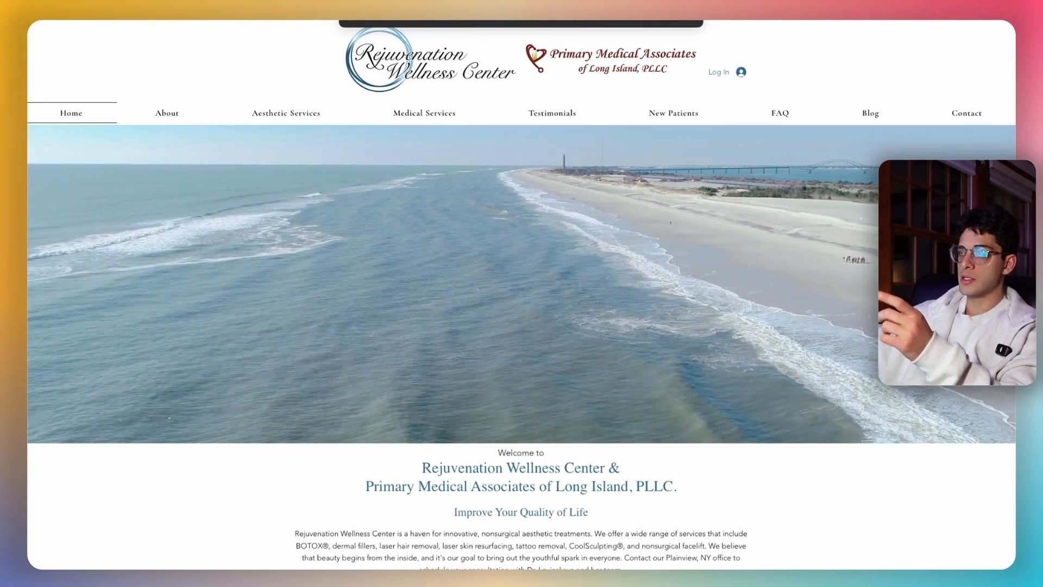
{"action": "left_click", "coordinate": [384, 16]}
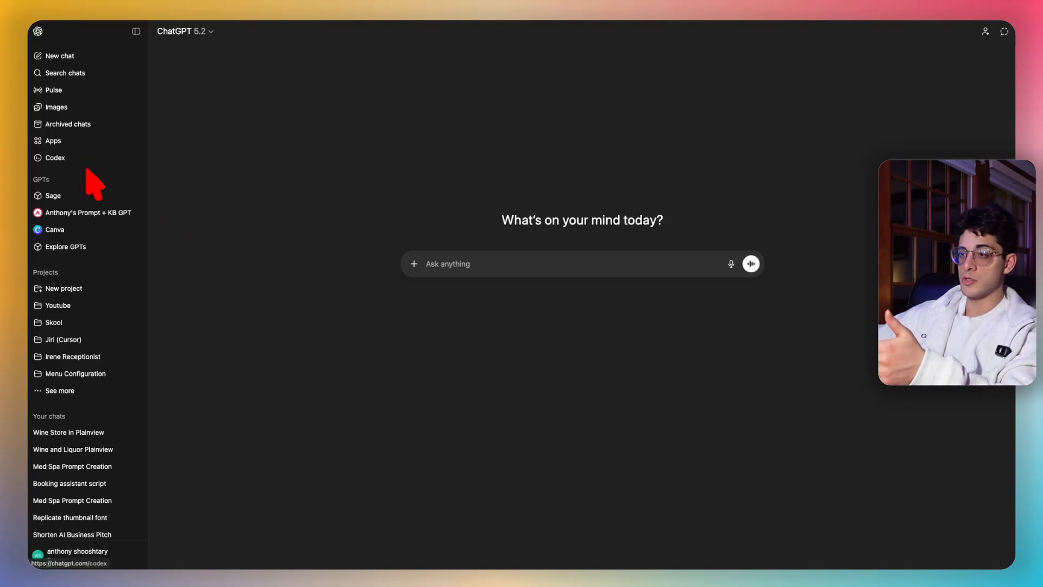
- Search Explore GPTs for the Prompt + KB GPT and start a chat with it
{"action": "left_click", "coordinate": [71, 250]}
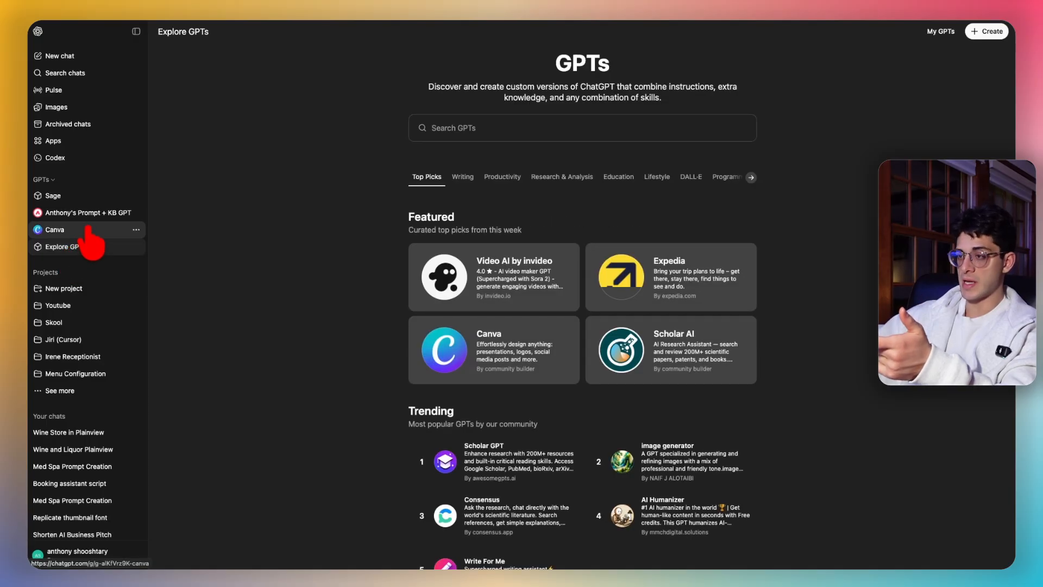
{"action": "left_click", "coordinate": [475, 128]}
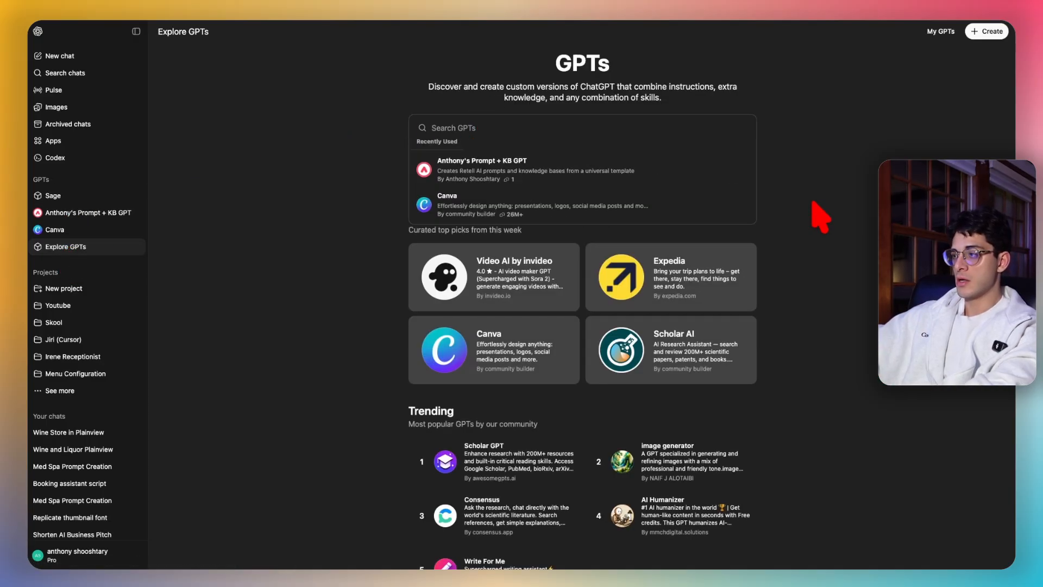
{"action": "type", "text": "anthony"}
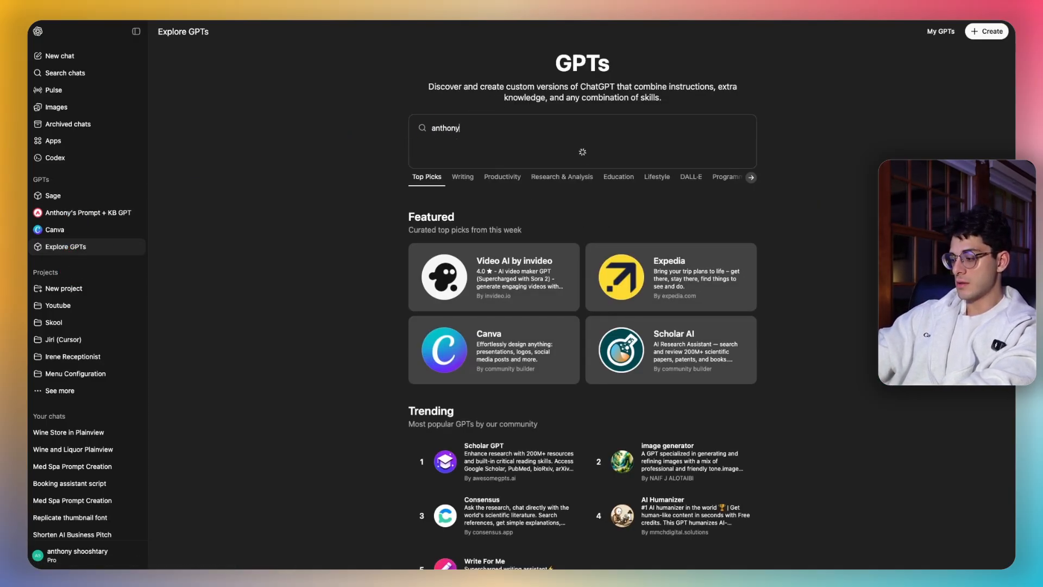
{"action": "type", "text": "'s pe"}
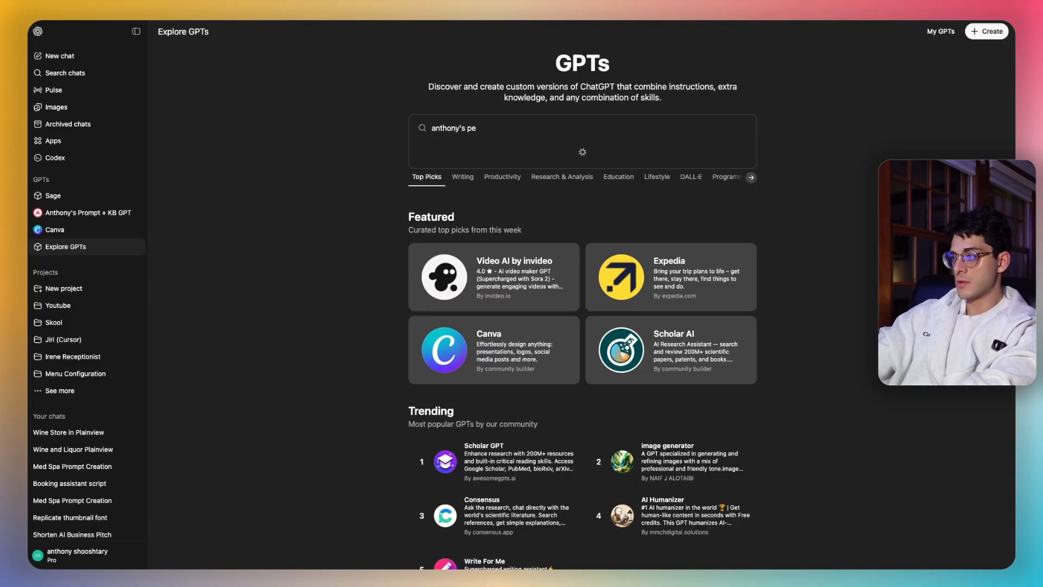
{"action": "key", "text": "BackSpace"}
{"action": "type", "text": "rompt * kb"}
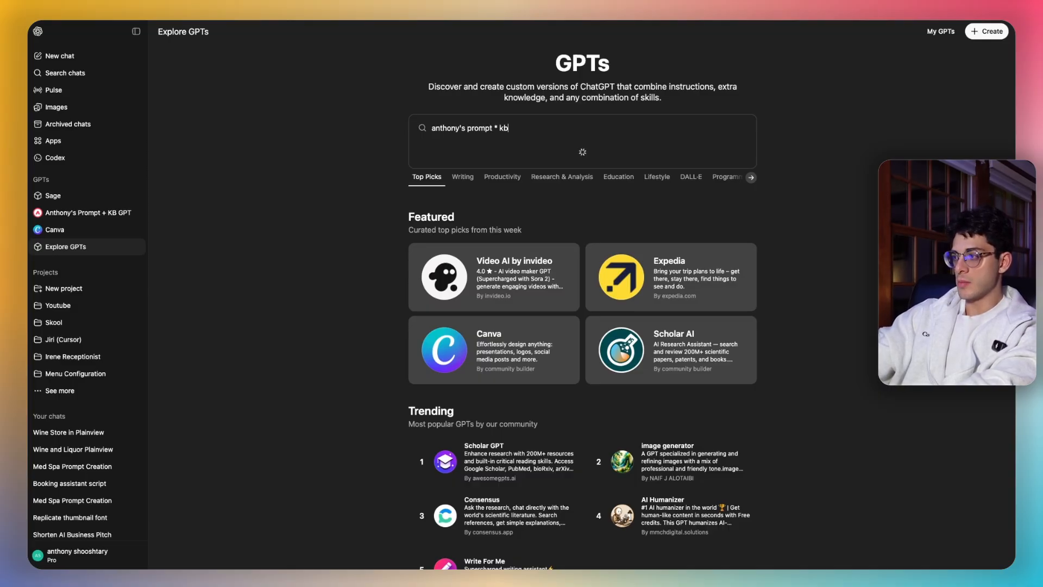
{"action": "key", "text": "BackSpace"}
{"action": "key", "text": "BackSpace"}
{"action": "key", "text": "BackSpace"}
{"action": "key", "text": "BackSpace"}
{"action": "type", "text": "+"}
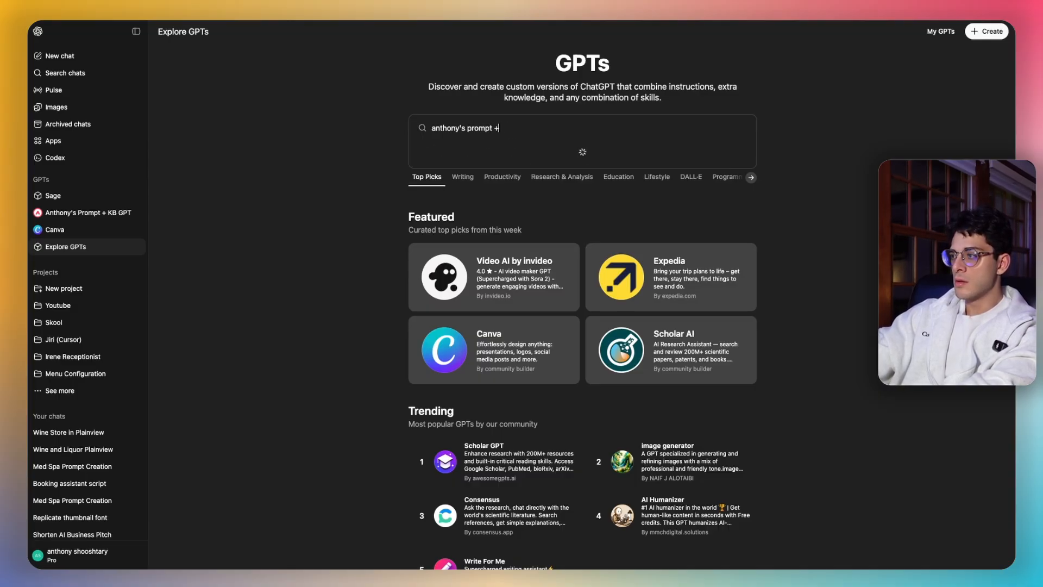
{"action": "type", "text": " KB"}
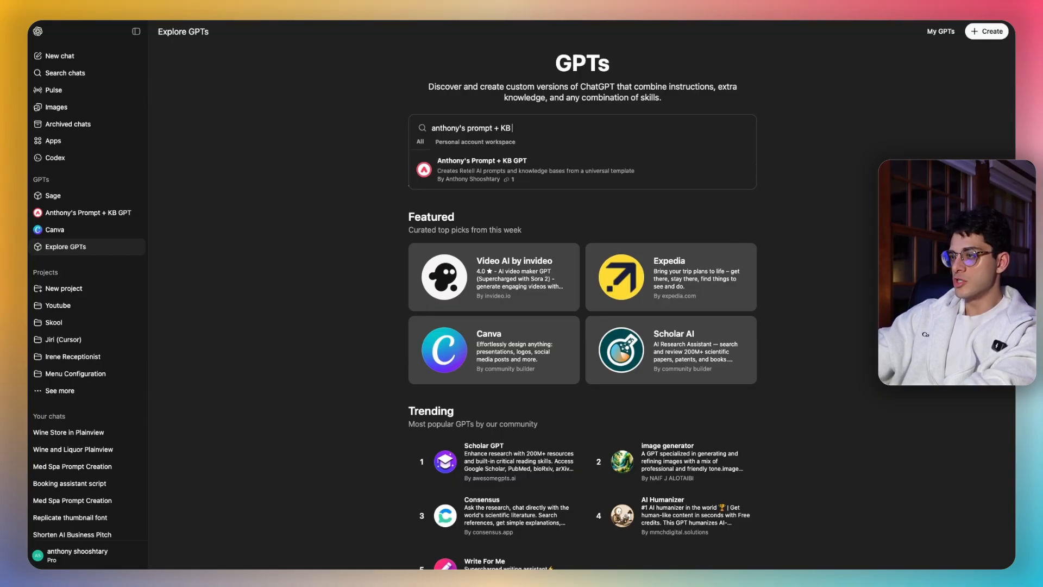
{"action": "type", "text": " GPT"}
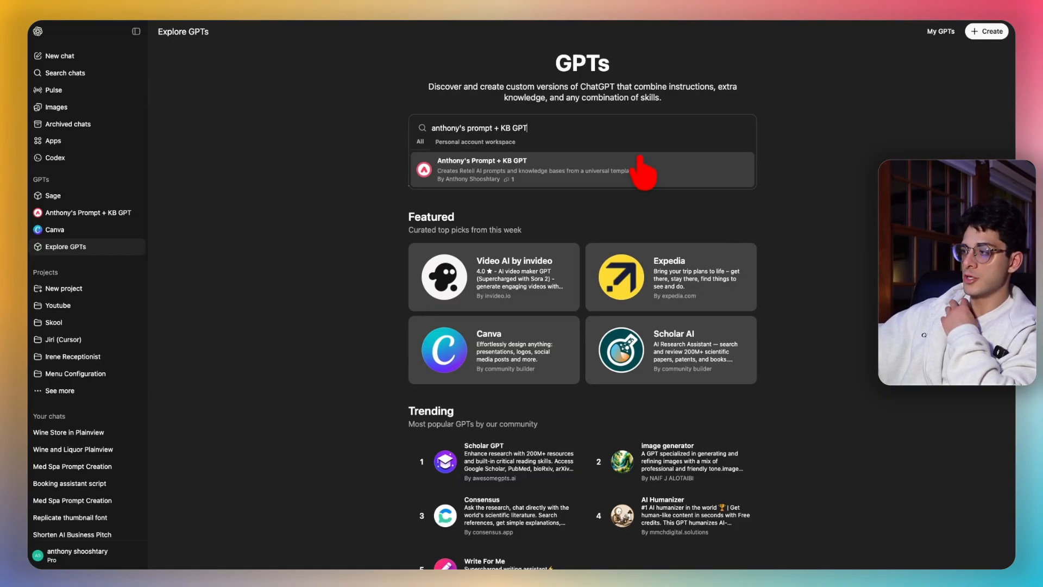
{"action": "left_click", "coordinate": [624, 169]}
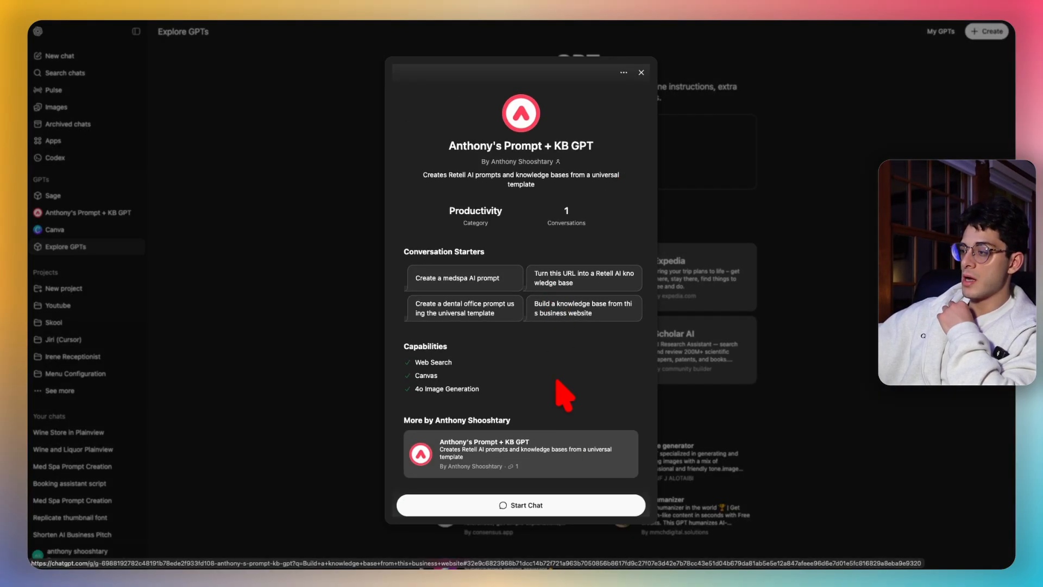
{"action": "left_click", "coordinate": [561, 504]}
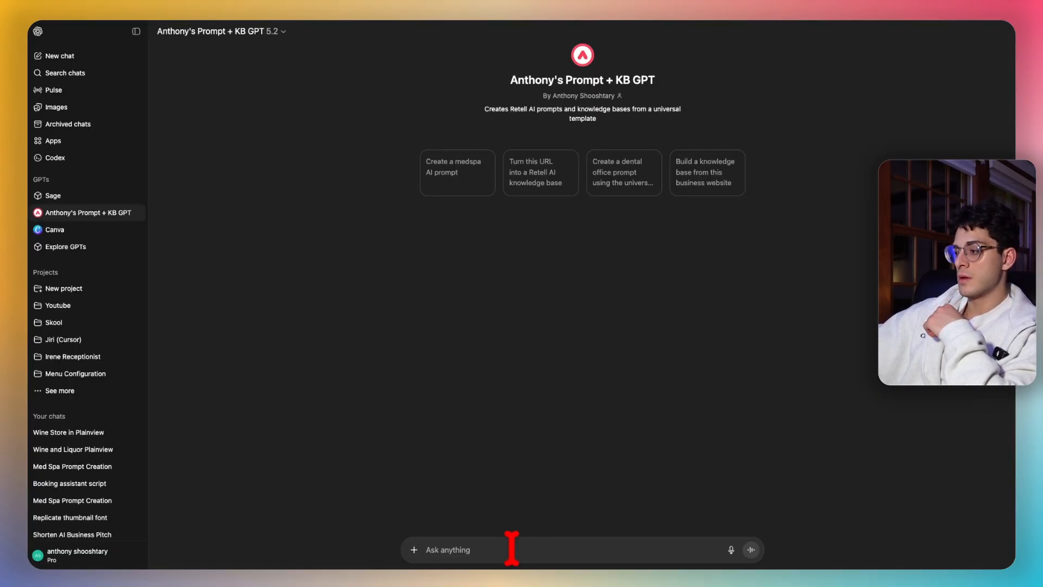
{"action": "type", "text": "dge"}
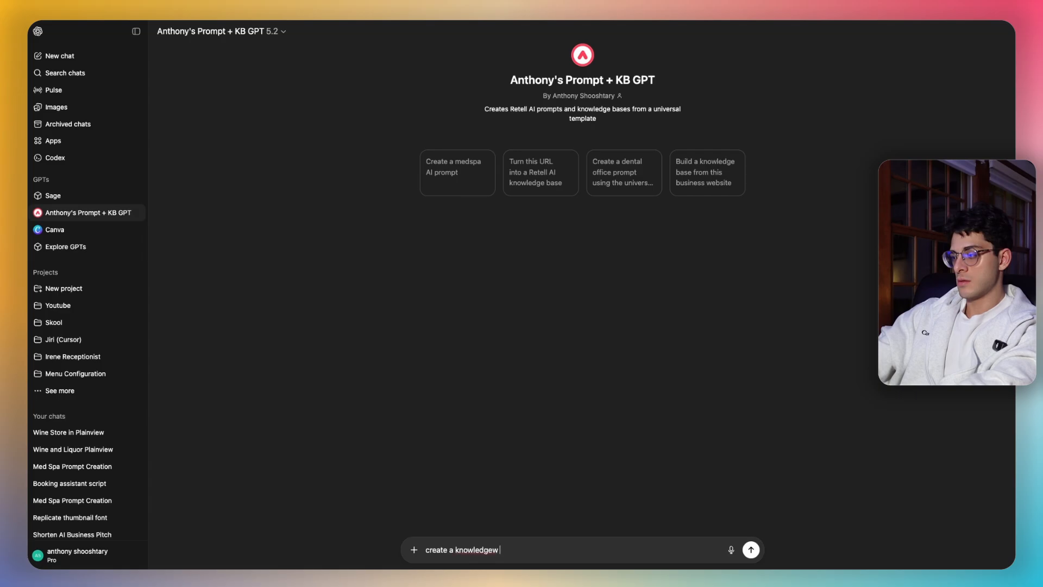
{"action": "type", "text": " base for"}
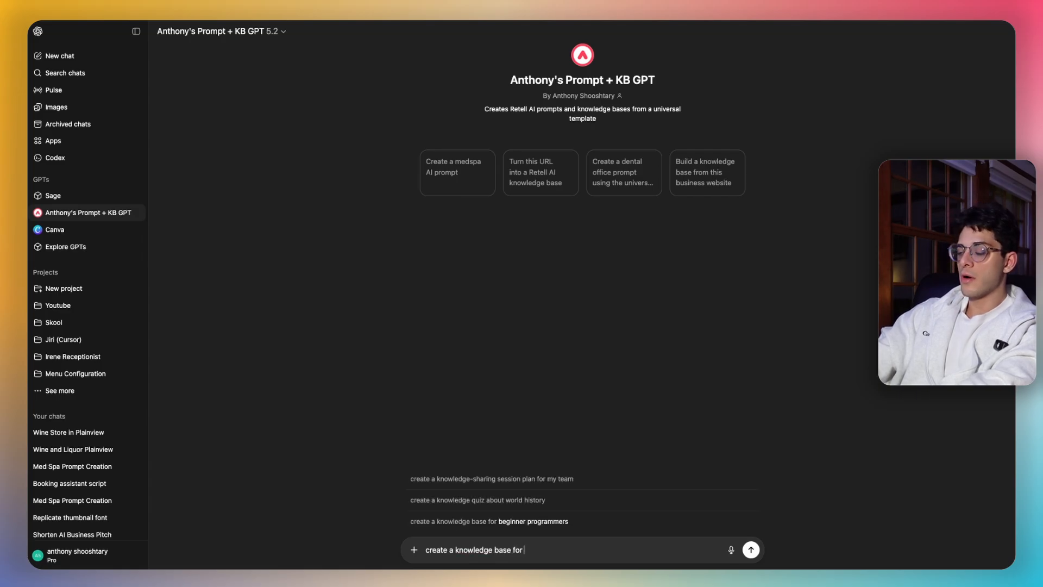
{"action": "type", "text": "https://www.rejuvenationcenterli.com"}
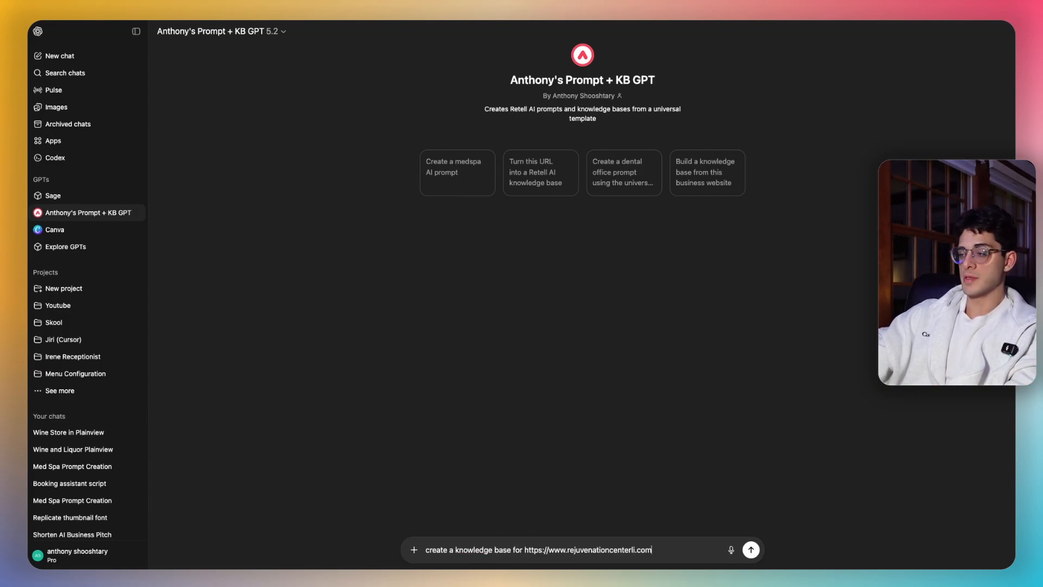
{"action": "key", "text": "Return"}
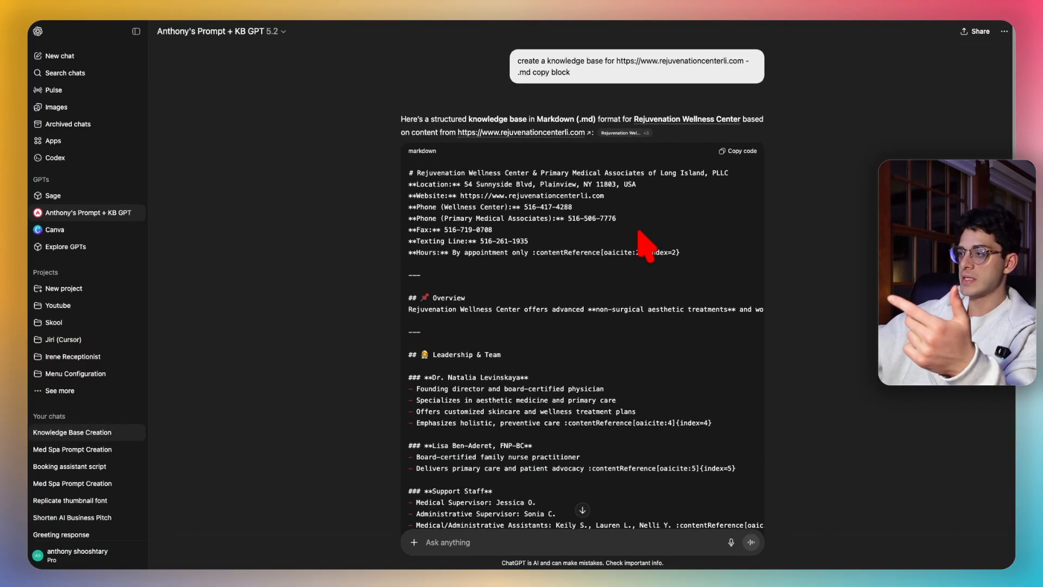
- Scroll through the Rejuvenation Wellness Center knowledge base markdown and copy the code block
{"action": "scroll", "coordinate": [637, 227], "scroll_direction": "down", "scroll_amount": 2}
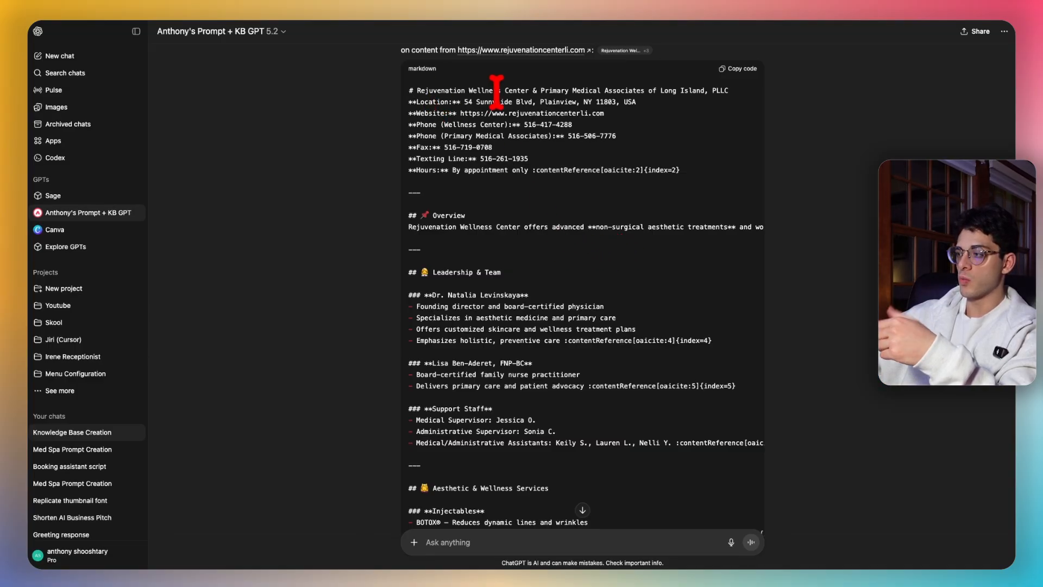
{"action": "scroll", "coordinate": [613, 237], "scroll_direction": "down", "scroll_amount": 1}
{"action": "scroll", "coordinate": [612, 249], "scroll_direction": "down", "scroll_amount": 1}
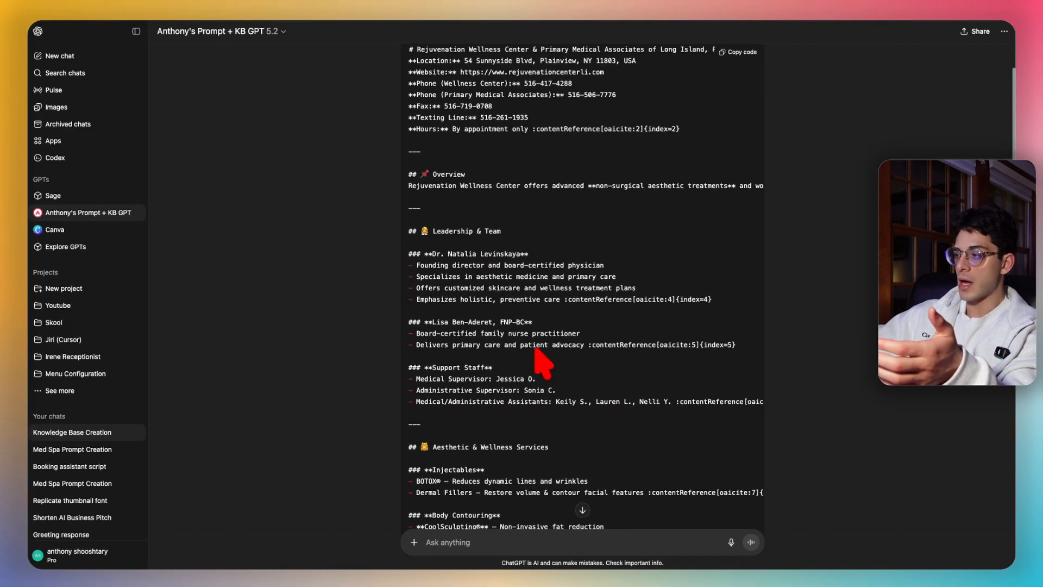
{"action": "scroll", "coordinate": [540, 360], "scroll_direction": "down", "scroll_amount": 2}
{"action": "scroll", "coordinate": [560, 364], "scroll_direction": "down", "scroll_amount": 3}
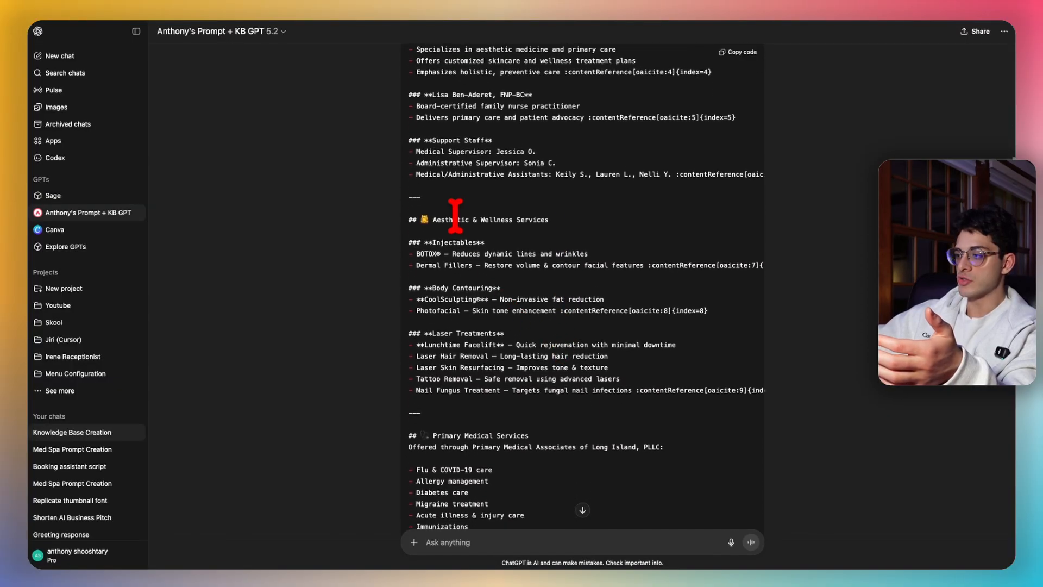
{"action": "scroll", "coordinate": [577, 326], "scroll_direction": "down", "scroll_amount": 4}
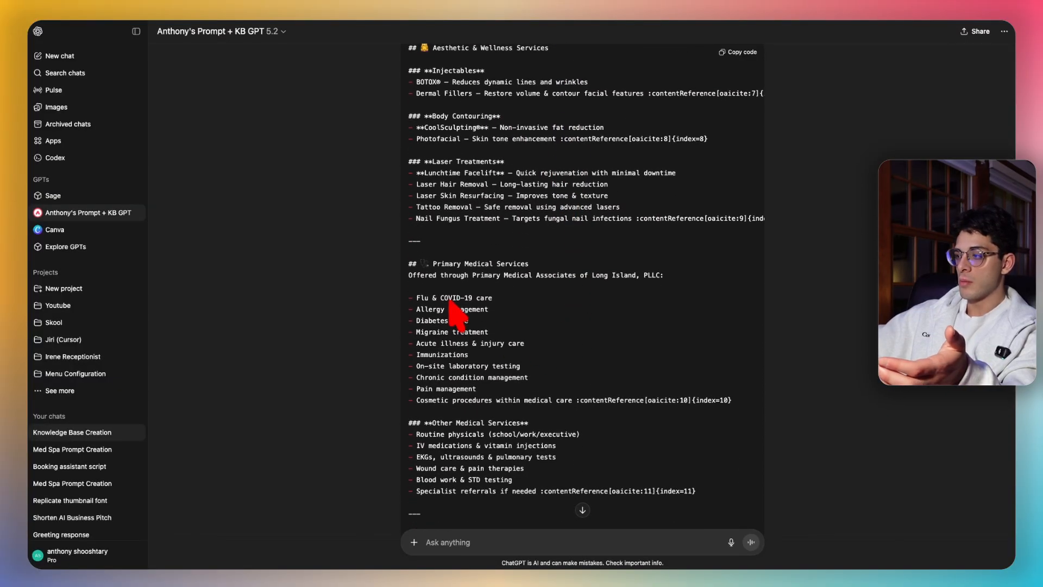
{"action": "scroll", "coordinate": [516, 255], "scroll_direction": "down", "scroll_amount": 2}
{"action": "scroll", "coordinate": [524, 298], "scroll_direction": "down", "scroll_amount": 5}
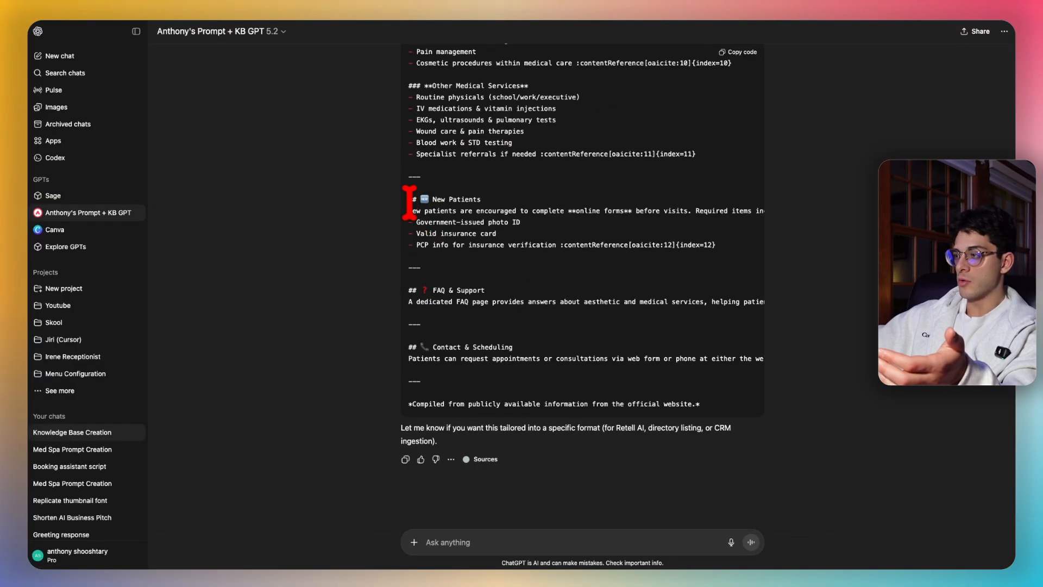
{"action": "left_click_drag", "start_coordinate": [408, 200], "coordinate": [646, 236]}
{"action": "left_click", "coordinate": [646, 246]}
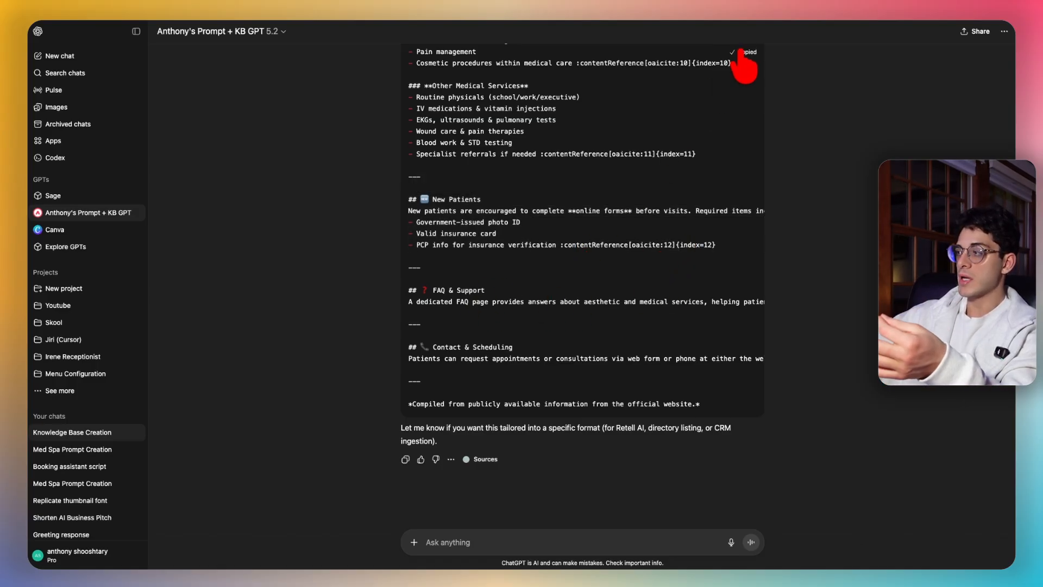
{"action": "scroll", "coordinate": [601, 163], "scroll_direction": "up", "scroll_amount": 5}
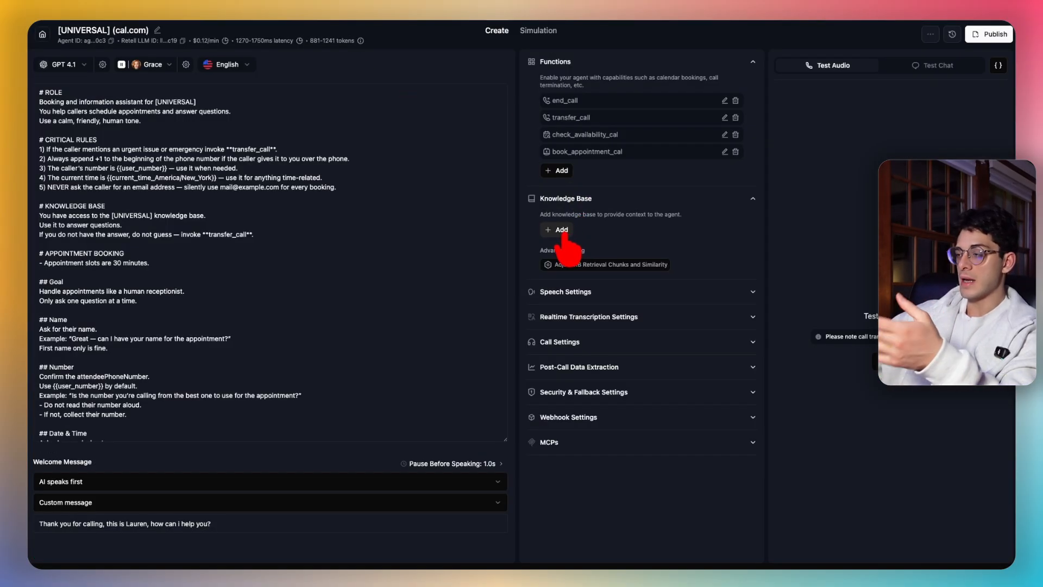
- Start creating a new knowledge base and begin entering its name
{"action": "left_click", "coordinate": [561, 230]}
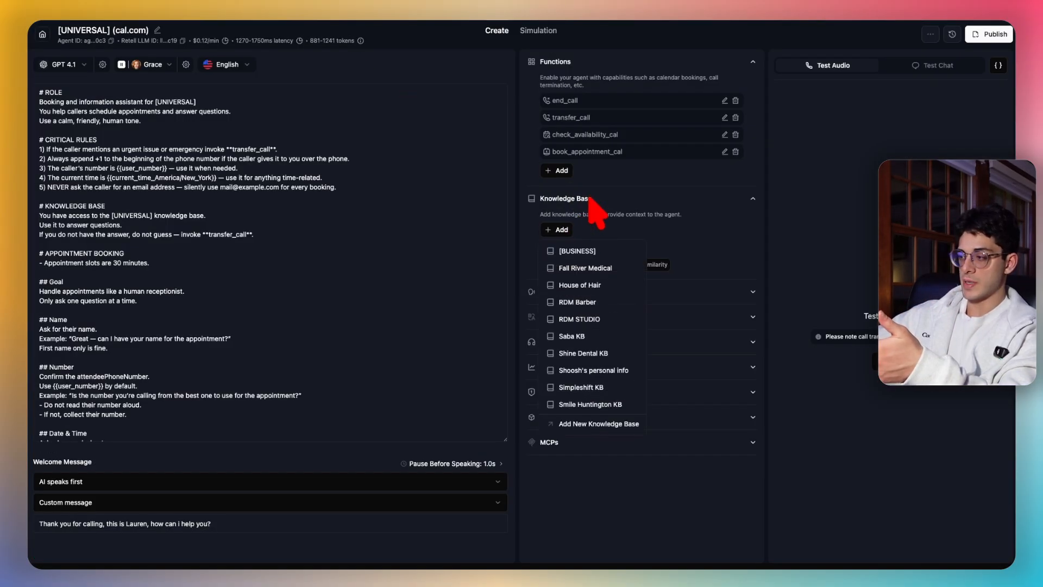
{"action": "left_click", "coordinate": [587, 424]}
{"action": "left_click", "coordinate": [282, 42]}
{"action": "left_click", "coordinate": [381, 278]}
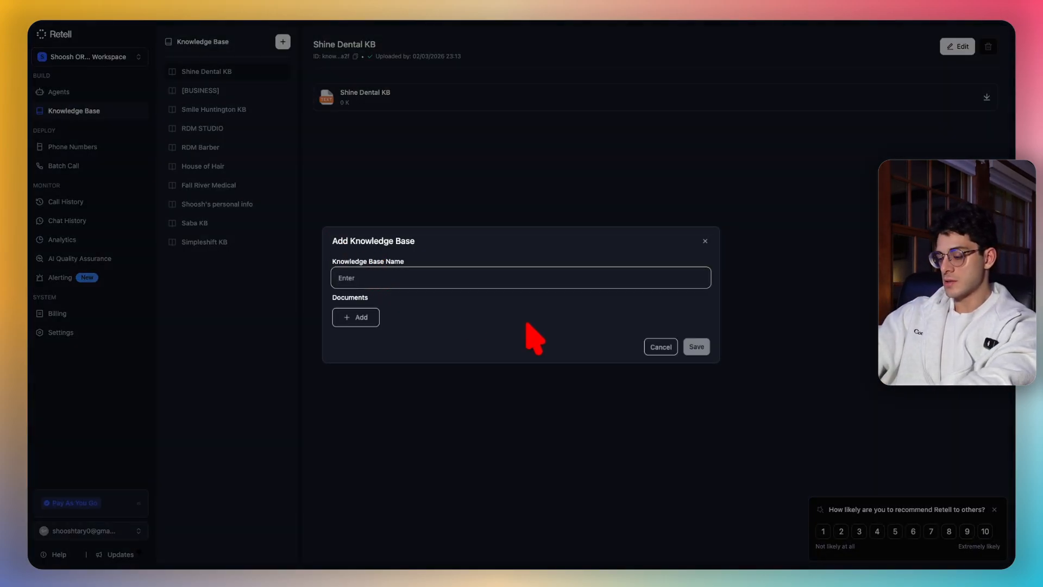
{"action": "type", "text": "Primary Med KB"}
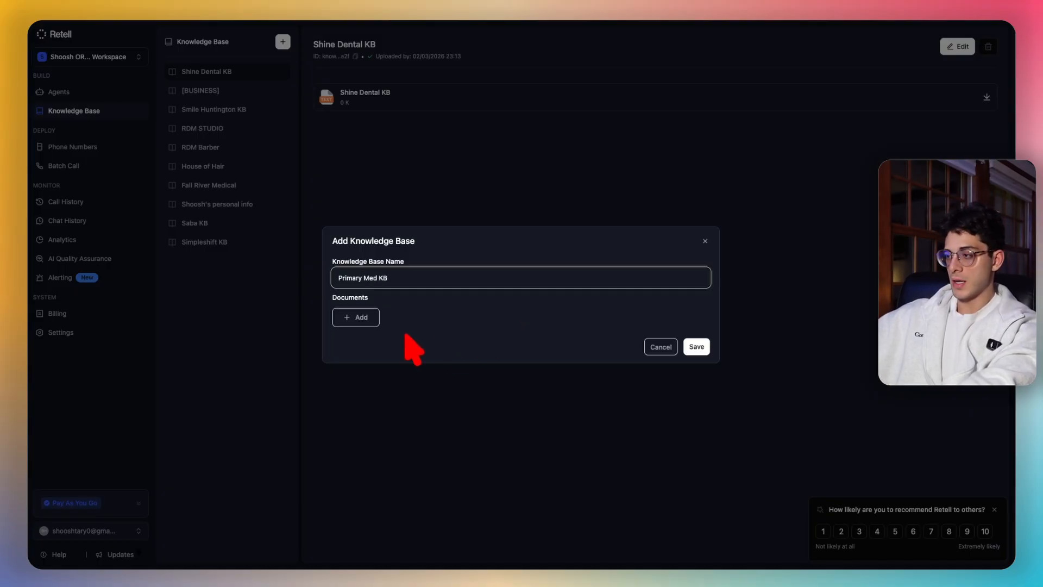
- Add a text document titled Primary Med KB with the pasted content, and save the knowledge base
{"action": "left_click", "coordinate": [360, 317]}
{"action": "left_click", "coordinate": [403, 413]}
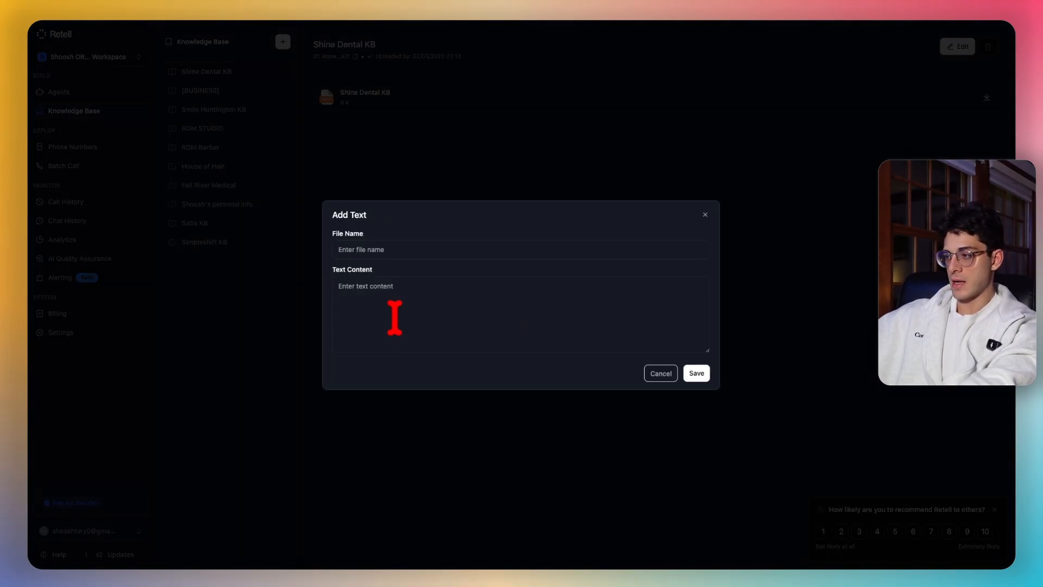
{"action": "left_click", "coordinate": [415, 251]}
{"action": "type", "text": "Primar"}
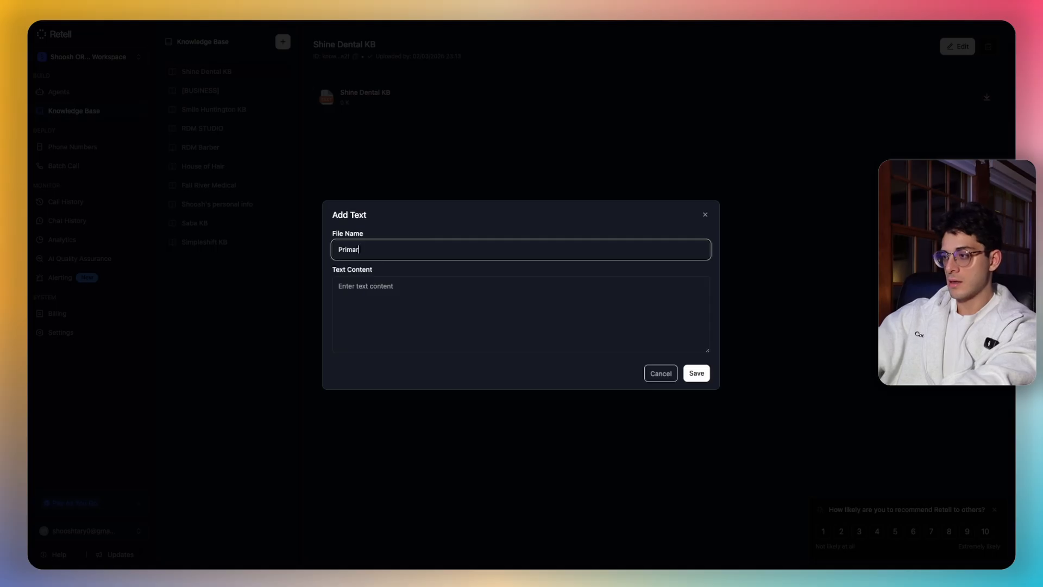
{"action": "type", "text": "y Med KB"}
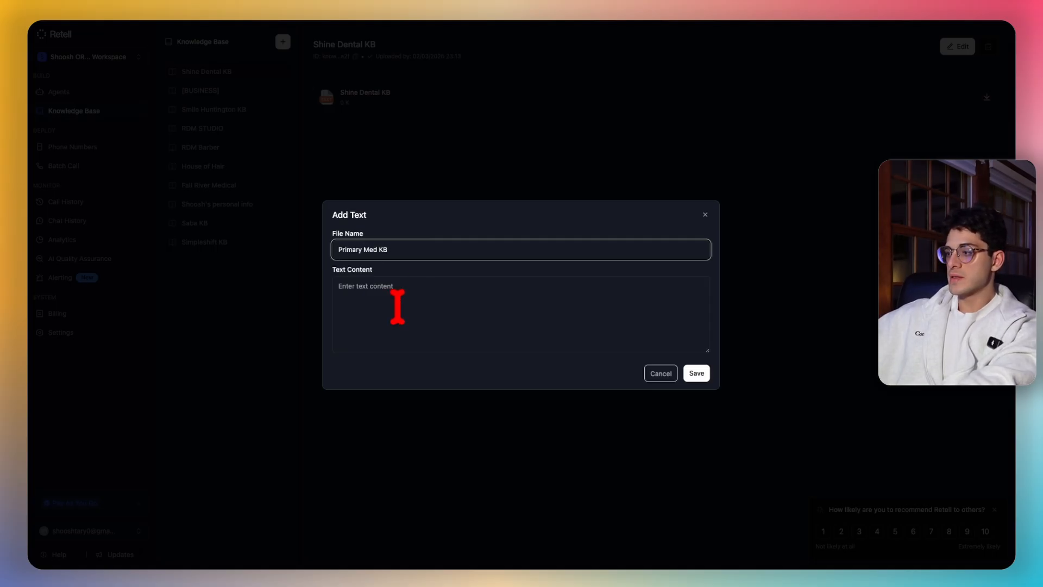
{"action": "left_click", "coordinate": [398, 302]}
{"action": "key", "text": "ctrl+v"}
{"action": "scroll", "coordinate": [452, 313], "scroll_direction": "up", "scroll_amount": 10}
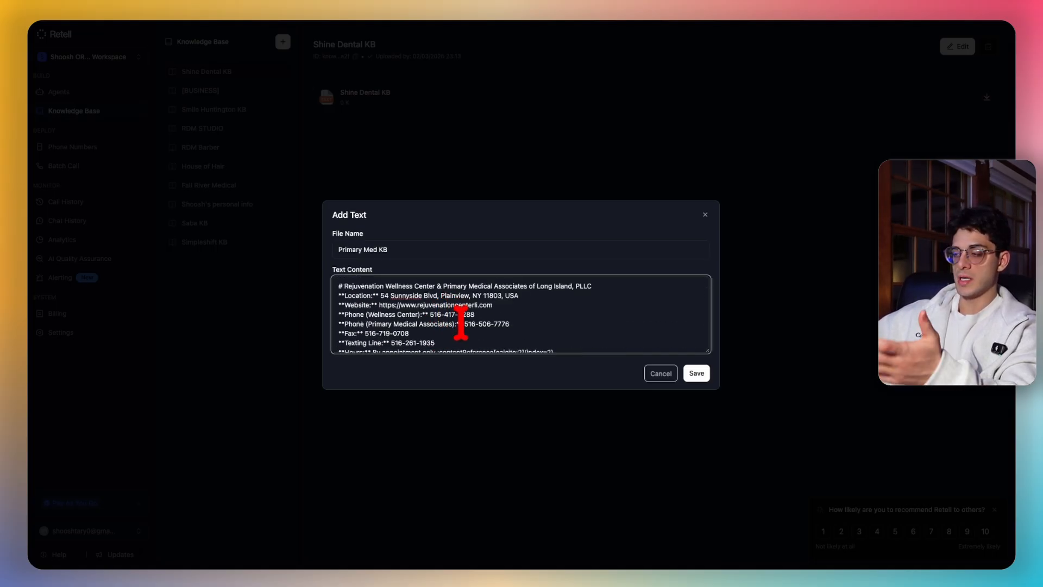
{"action": "scroll", "coordinate": [489, 321], "scroll_direction": "down", "scroll_amount": 15}
{"action": "left_click", "coordinate": [701, 374]}
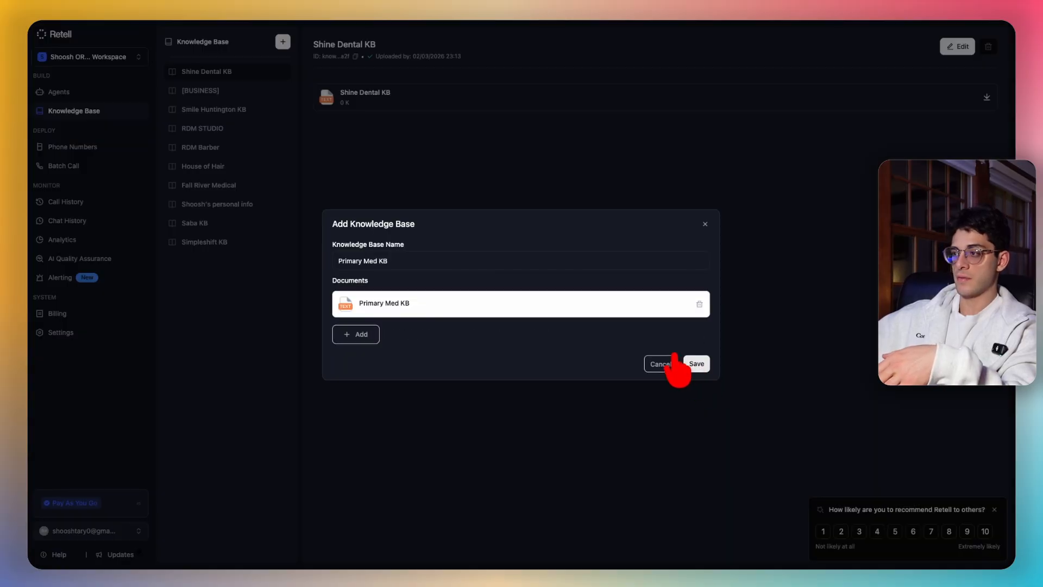
{"action": "left_click", "coordinate": [691, 363]}
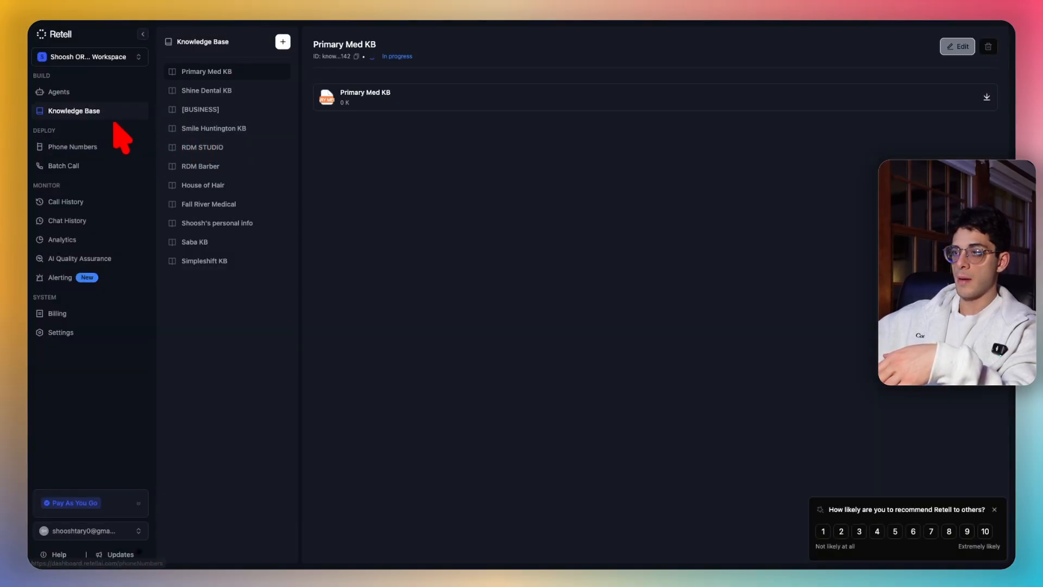
- Open the [UNIVERSAL] (cal.com) agent and attach Primary Med KB under its Knowledge Base
{"action": "left_click", "coordinate": [81, 92]}
{"action": "left_click", "coordinate": [416, 121]}
{"action": "left_click", "coordinate": [625, 86]}
{"action": "left_click", "coordinate": [569, 116]}
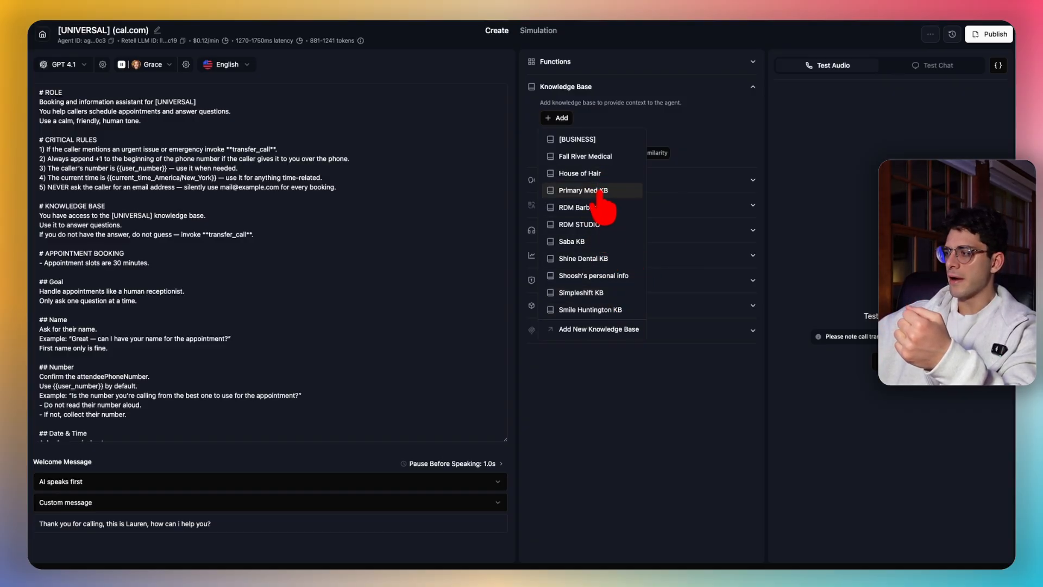
{"action": "left_click", "coordinate": [568, 190]}
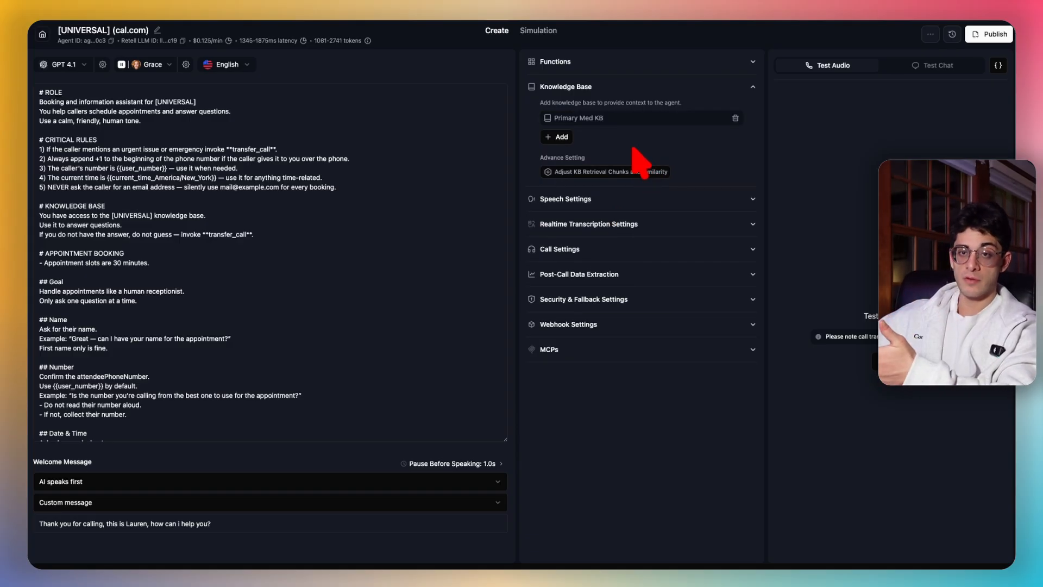
- Expand Functions to review transfer_call, check_availability_cal and book_appointment_cal, and browse the addable function types
{"action": "left_click", "coordinate": [650, 61]}
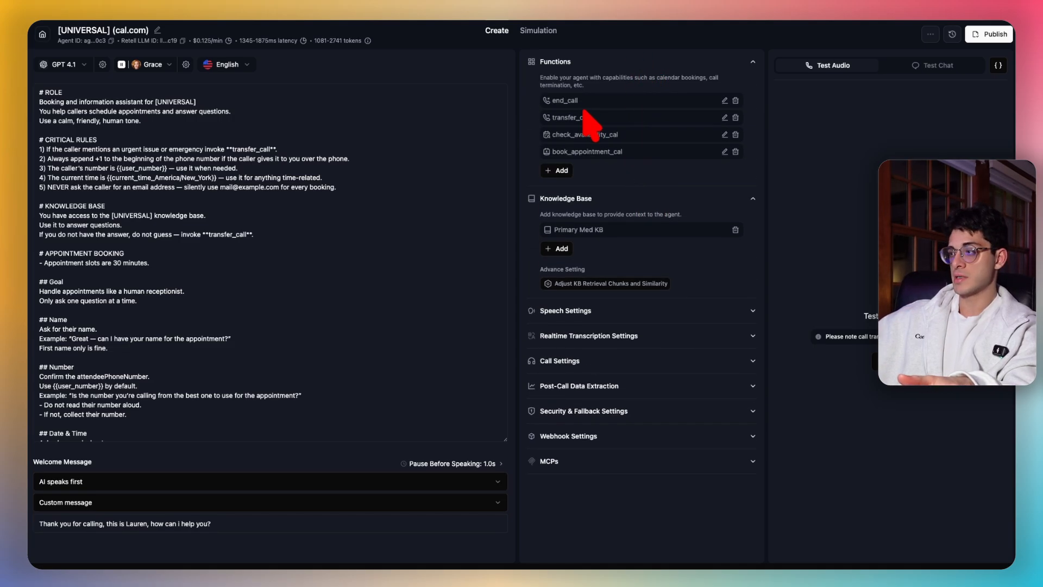
{"action": "left_click_drag", "start_coordinate": [551, 100], "coordinate": [594, 120]}
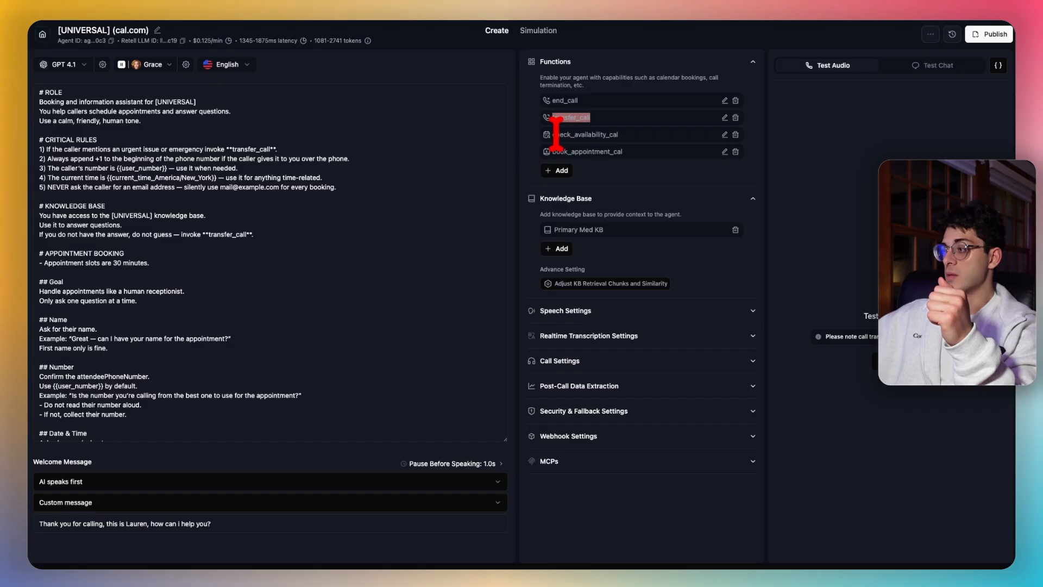
{"action": "mouse_move", "coordinate": [552, 135]}
{"action": "left_mouse_down"}
{"action": "mouse_move", "coordinate": [633, 135]}
{"action": "mouse_move", "coordinate": [565, 163]}
{"action": "mouse_move", "coordinate": [558, 153]}
{"action": "left_mouse_up"}
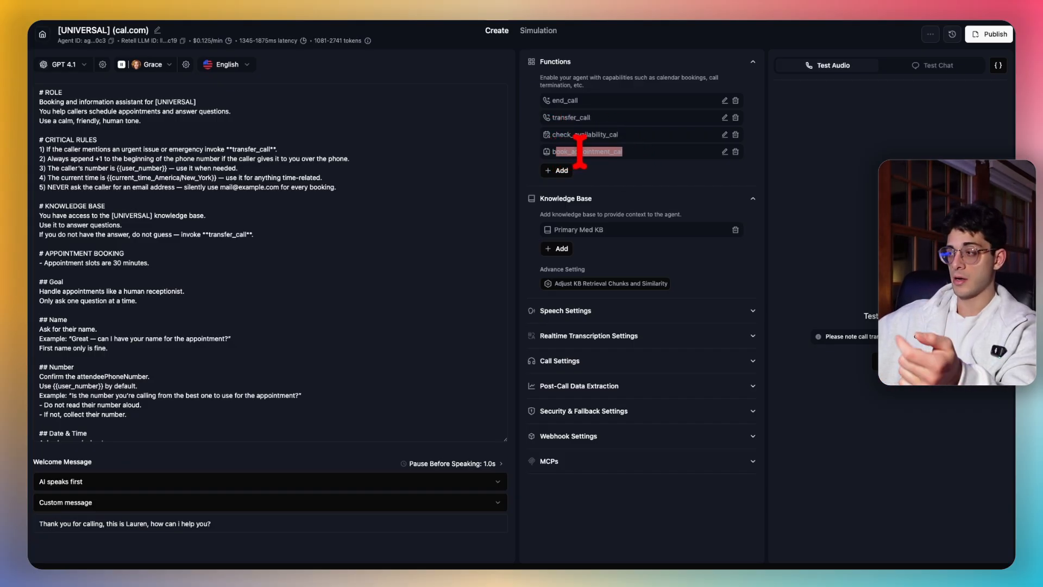
{"action": "left_click", "coordinate": [643, 148]}
{"action": "left_click", "coordinate": [562, 172]}
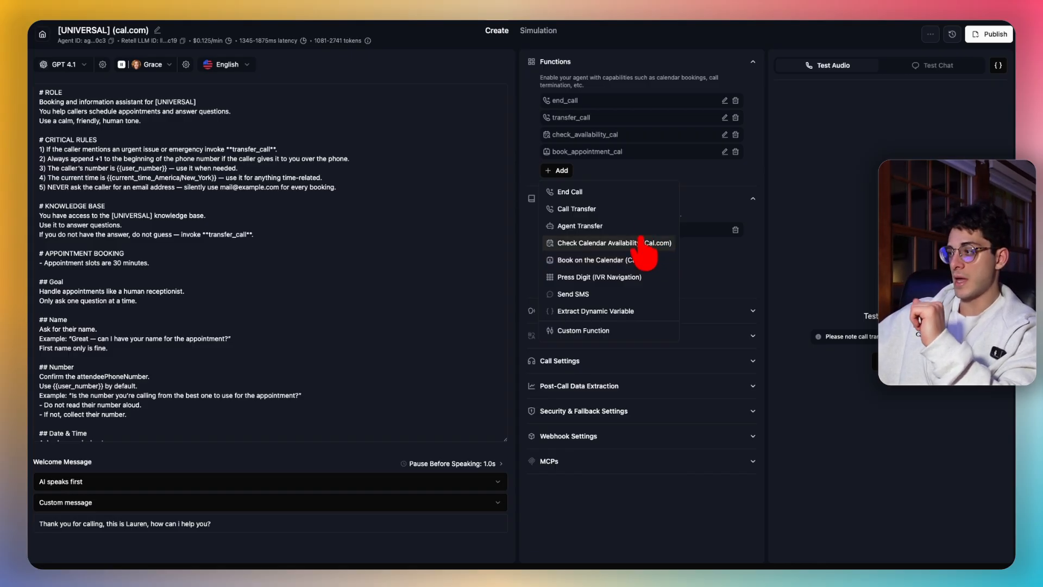
{"action": "left_click", "coordinate": [663, 167]}
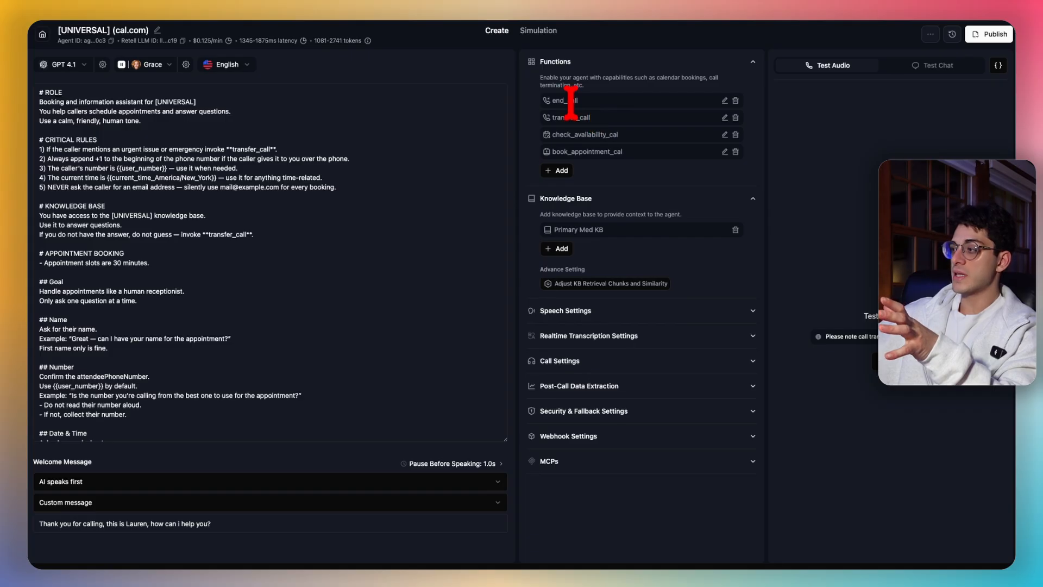
- Look over end_call and the function type list again, then open transfer_call's settings
{"action": "double_click", "coordinate": [576, 101]}
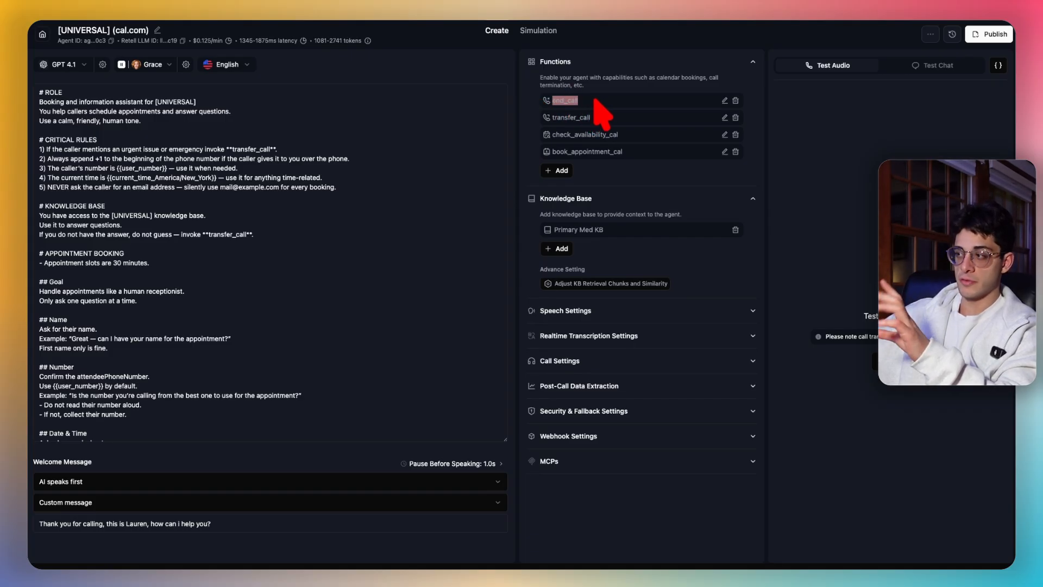
{"action": "left_click", "coordinate": [595, 99]}
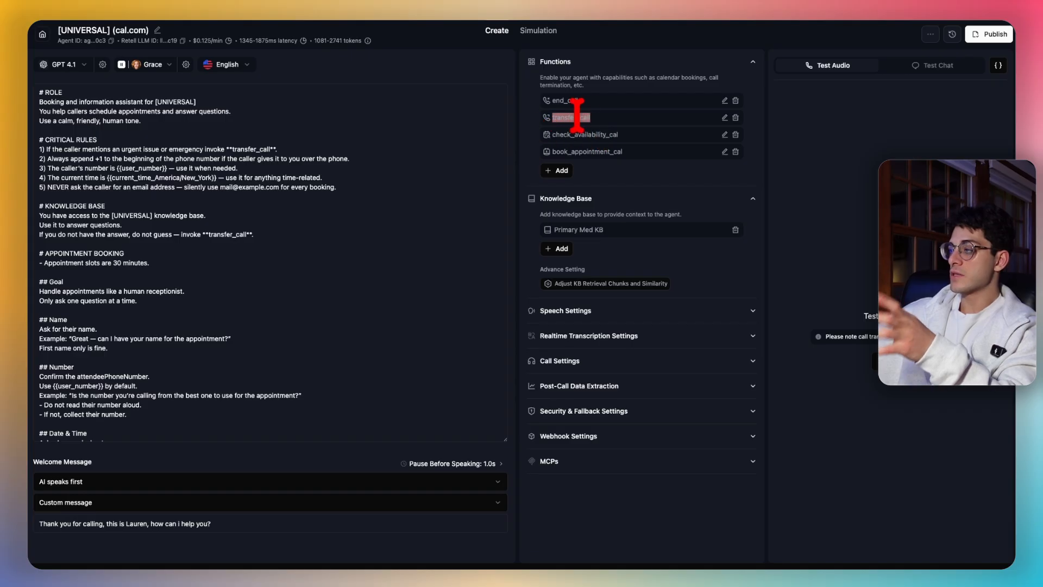
{"action": "left_click", "coordinate": [562, 170]}
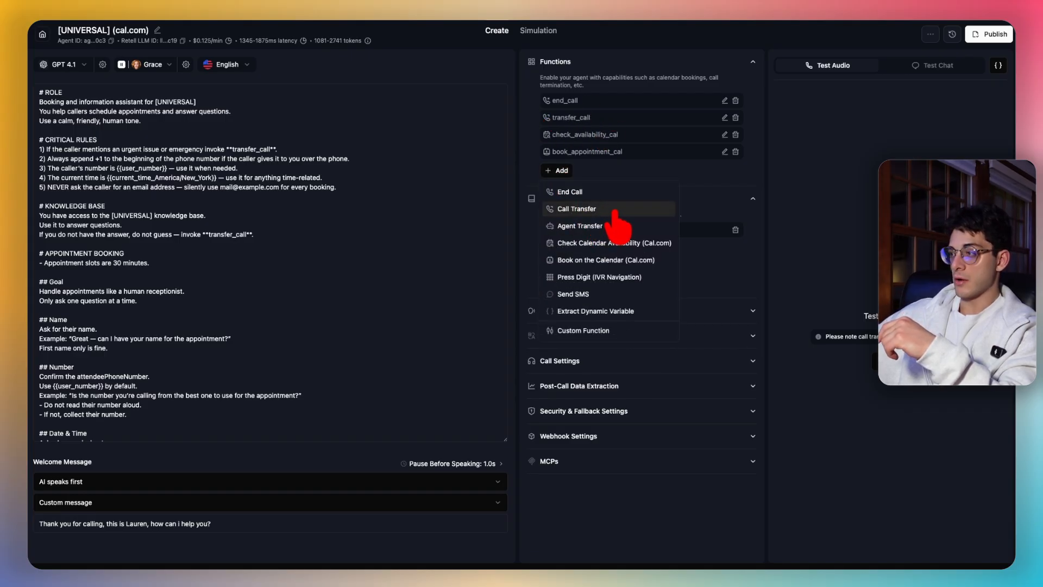
{"action": "left_click", "coordinate": [562, 170]}
{"action": "left_click", "coordinate": [562, 170]}
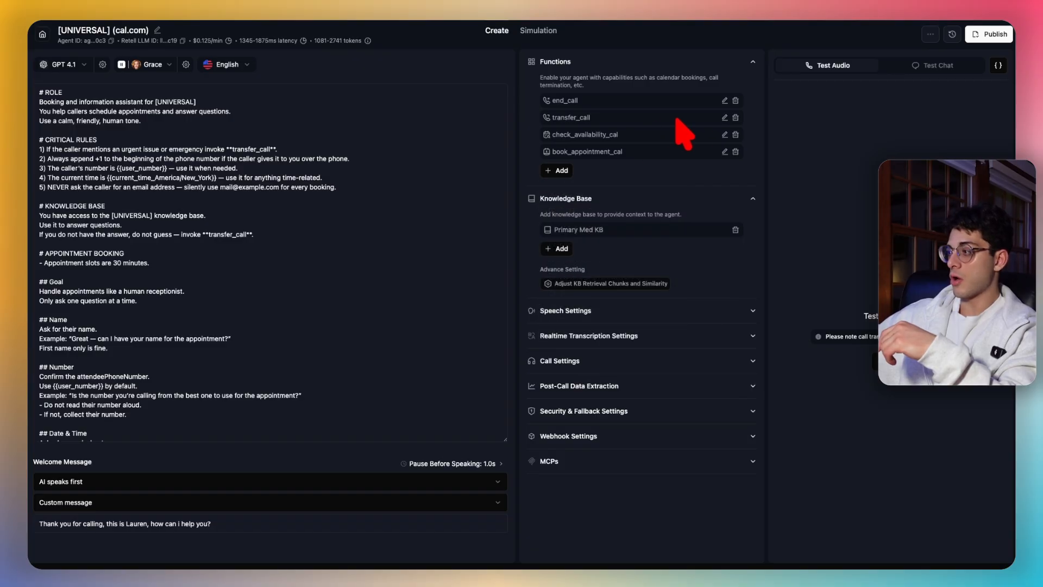
{"action": "left_click", "coordinate": [725, 117]}
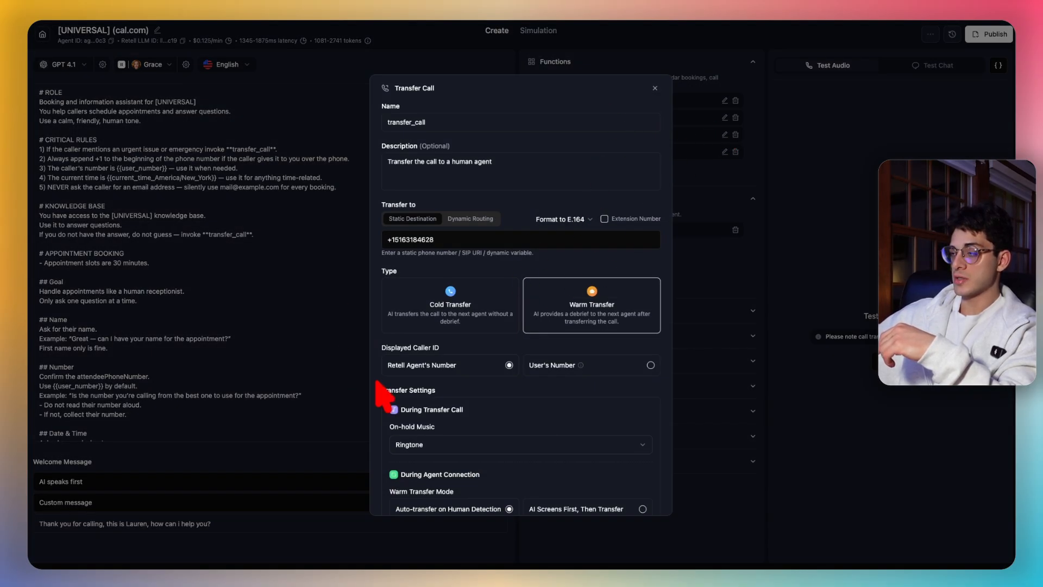
- Check transfer_call's destination number, Warm Transfer type and Ringtone on-hold music, then close it
{"action": "left_click", "coordinate": [443, 128]}
{"action": "scroll", "coordinate": [479, 271], "scroll_direction": "down", "scroll_amount": 2}
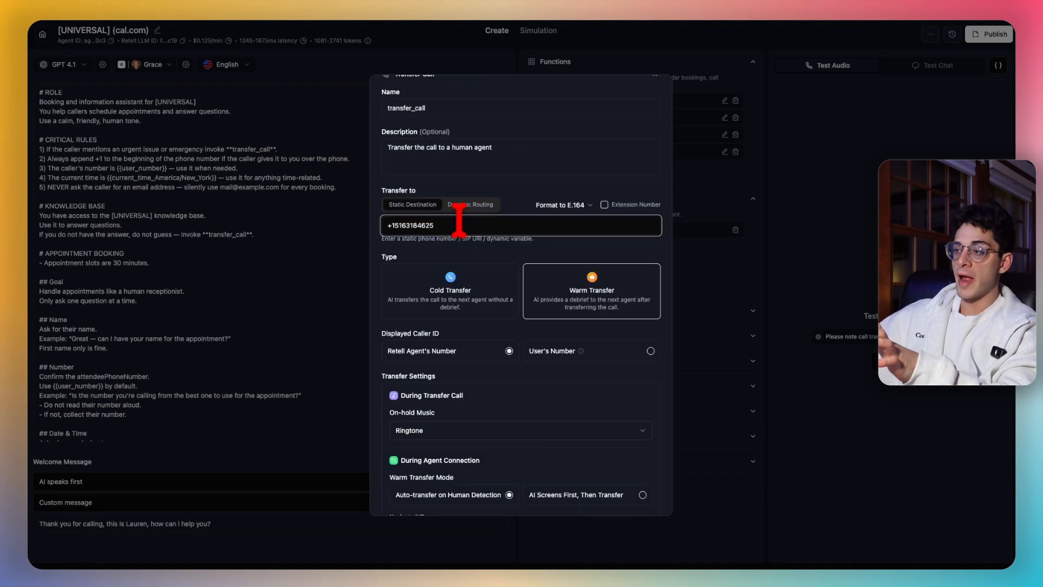
{"action": "left_click_drag", "start_coordinate": [441, 225], "coordinate": [385, 225]}
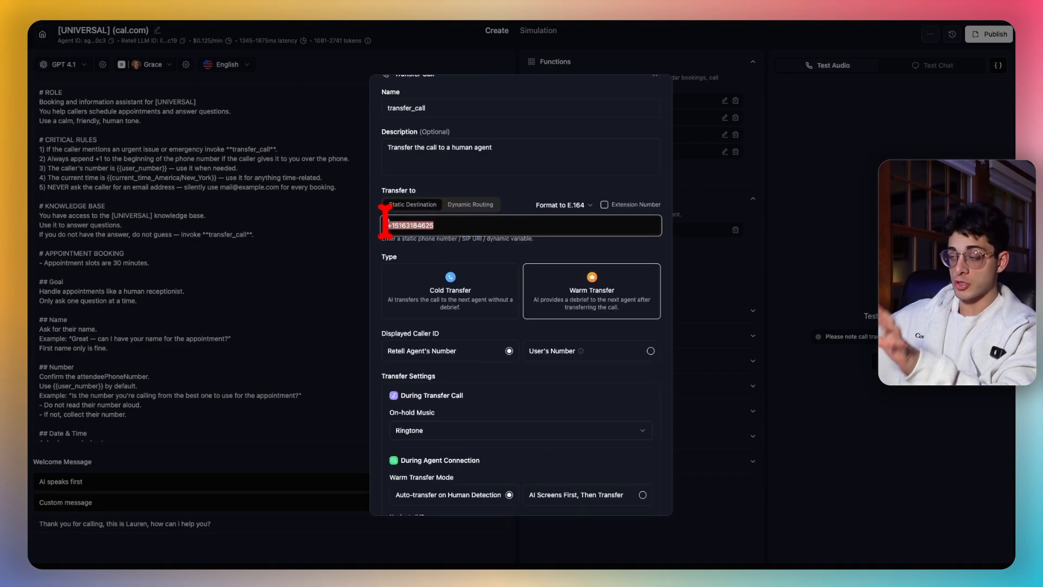
{"action": "left_click", "coordinate": [444, 227]}
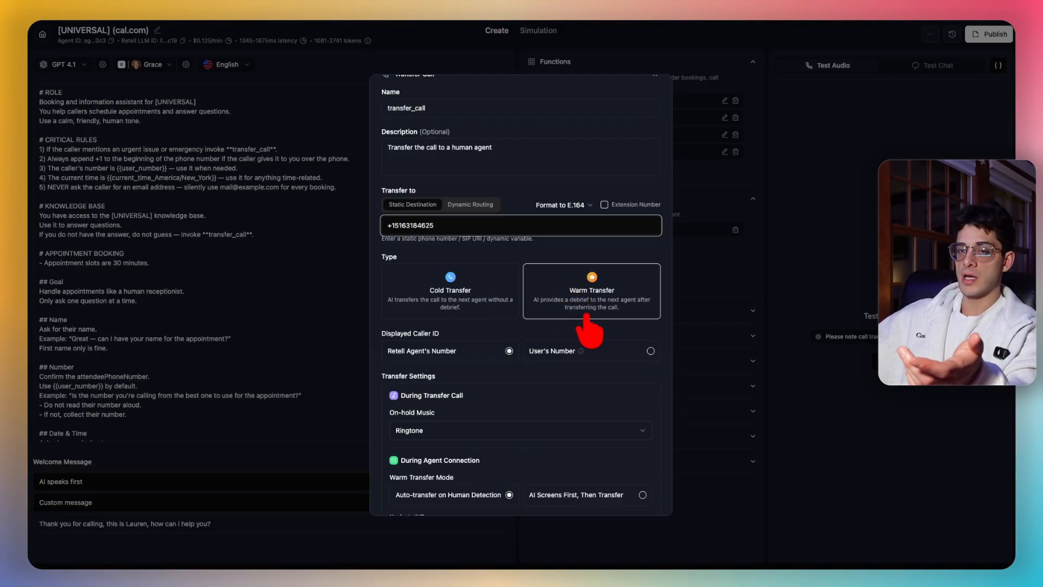
{"action": "scroll", "coordinate": [544, 413], "scroll_direction": "down", "scroll_amount": 1}
{"action": "left_click", "coordinate": [488, 381]}
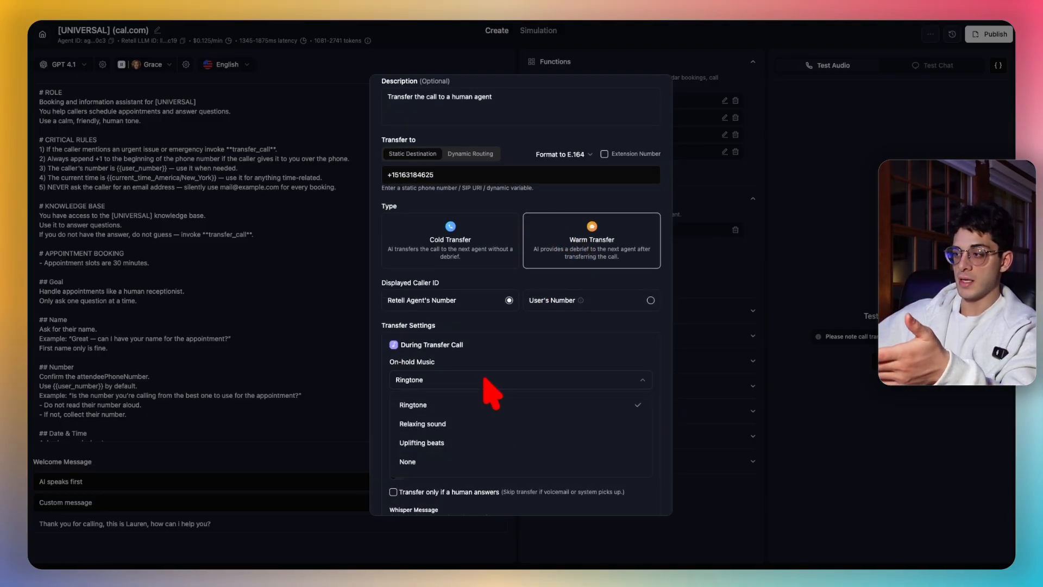
{"action": "left_click", "coordinate": [518, 336]}
{"action": "scroll", "coordinate": [520, 355], "scroll_direction": "down", "scroll_amount": 3}
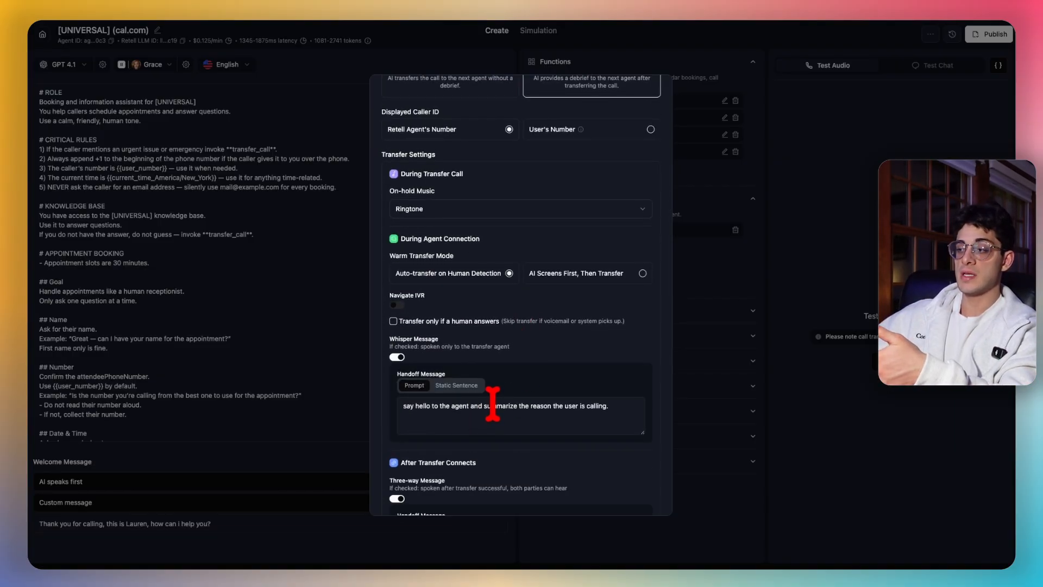
{"action": "scroll", "coordinate": [492, 405], "scroll_direction": "down", "scroll_amount": 1}
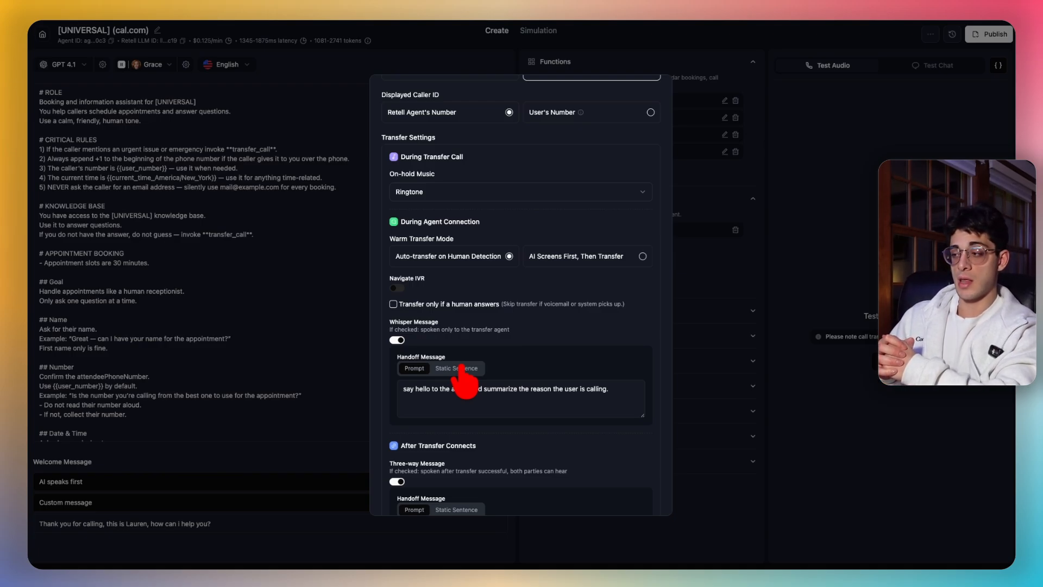
{"action": "scroll", "coordinate": [532, 321], "scroll_direction": "up", "scroll_amount": 5}
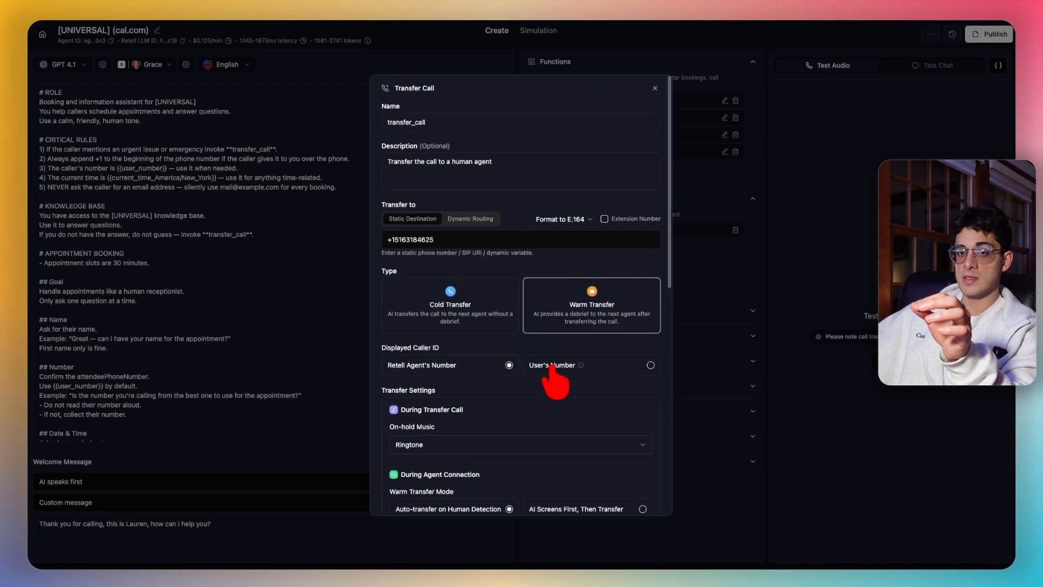
{"action": "scroll", "coordinate": [554, 377], "scroll_direction": "down", "scroll_amount": 10}
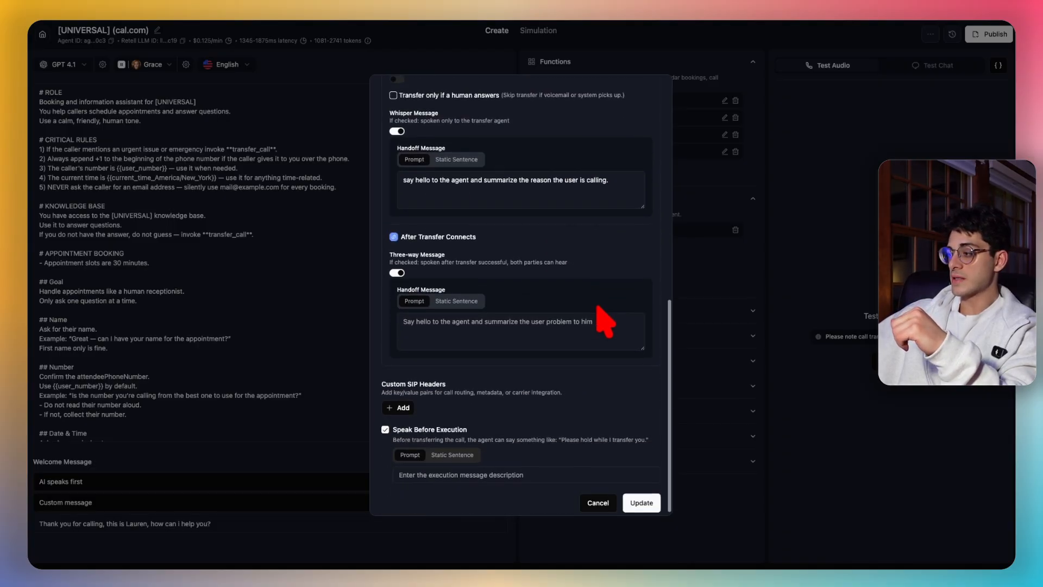
{"action": "scroll", "coordinate": [641, 117], "scroll_direction": "up", "scroll_amount": 10}
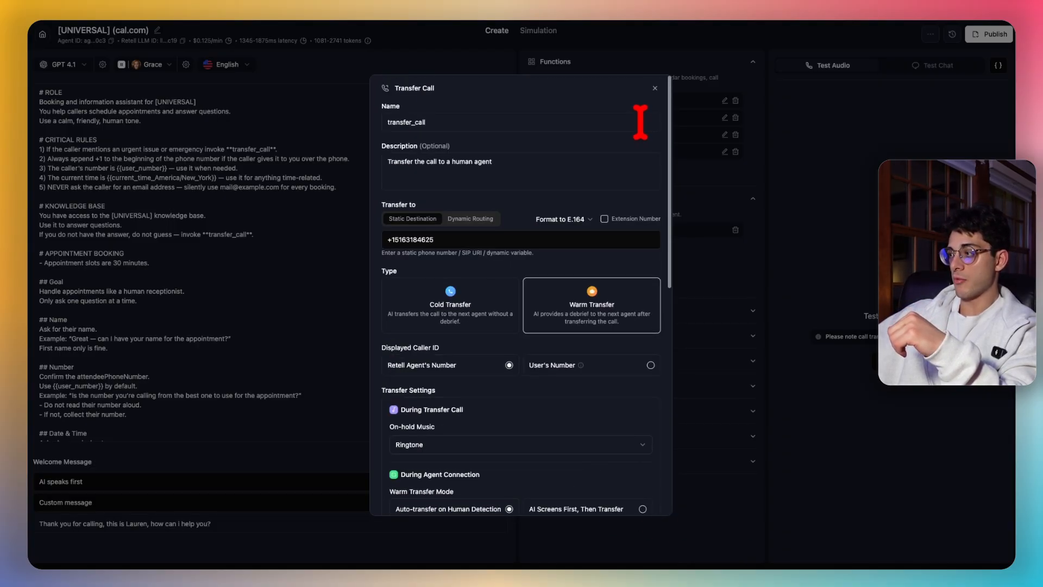
{"action": "left_click", "coordinate": [655, 88]}
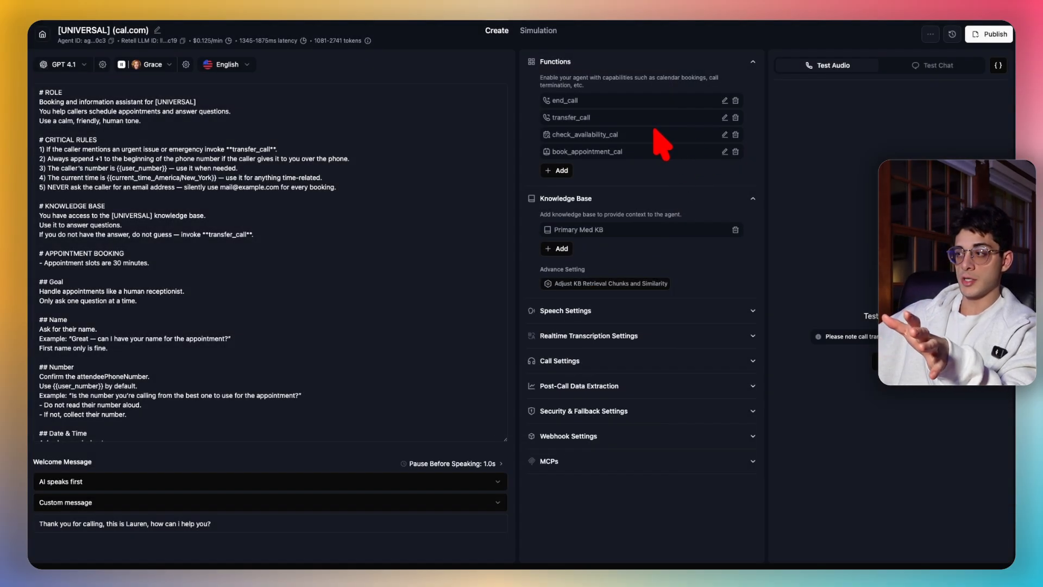
- Point out end_call and transfer_call, then show the list of addable function types
{"action": "left_click_drag", "start_coordinate": [559, 101], "coordinate": [623, 98]}
{"action": "left_click_drag", "start_coordinate": [549, 116], "coordinate": [628, 117]}
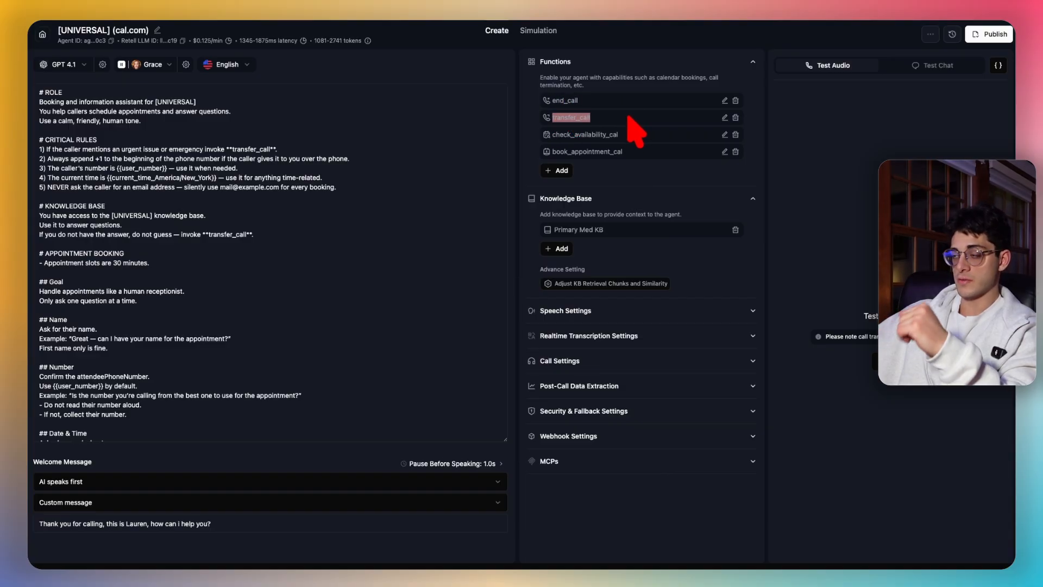
{"action": "left_click", "coordinate": [615, 127]}
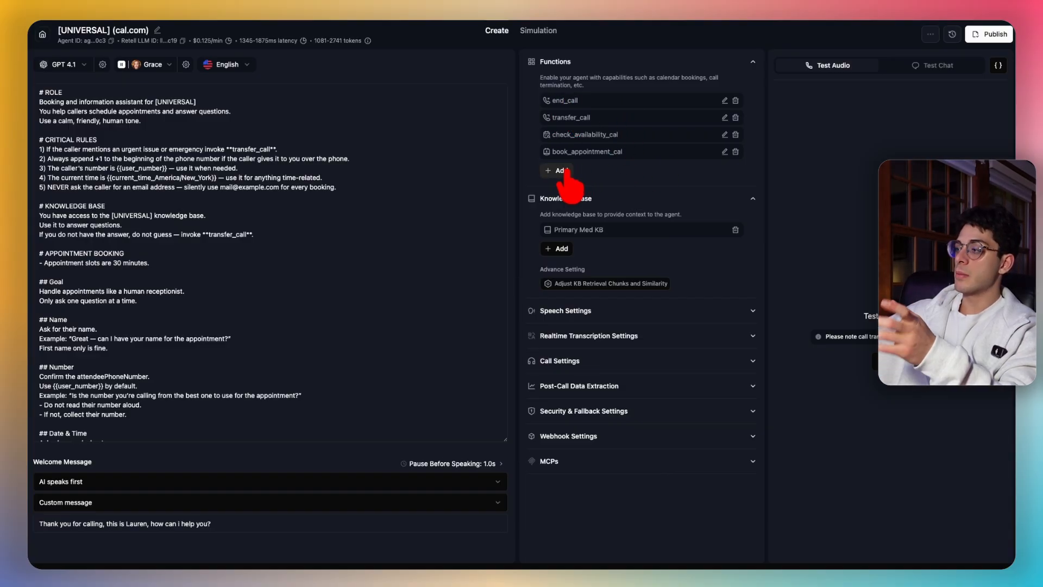
{"action": "left_click", "coordinate": [559, 170]}
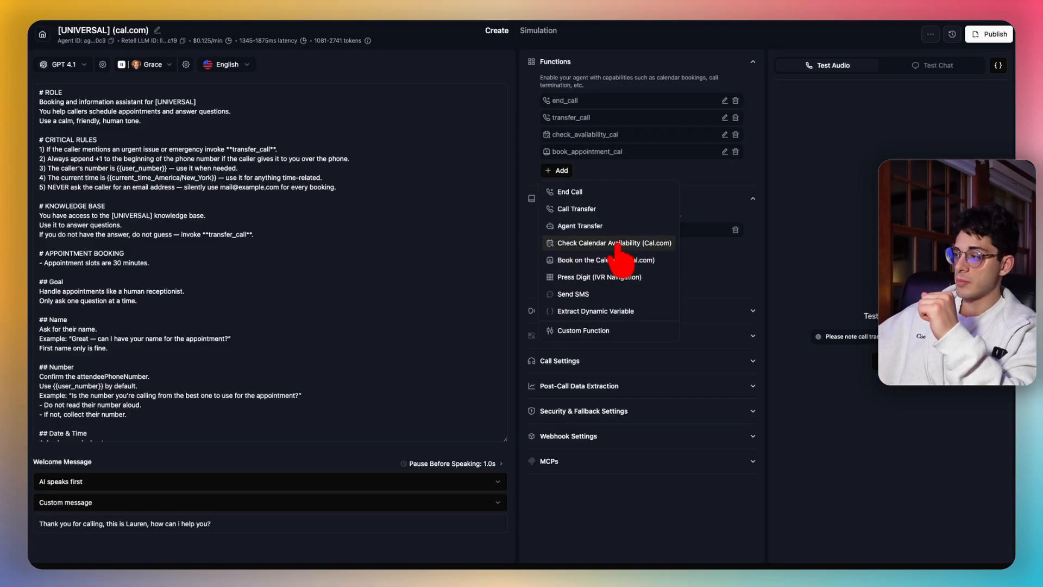
- Open check_availability_cal's settings and review its name, description, Cal.com API key and timezone
{"action": "left_click", "coordinate": [680, 139]}
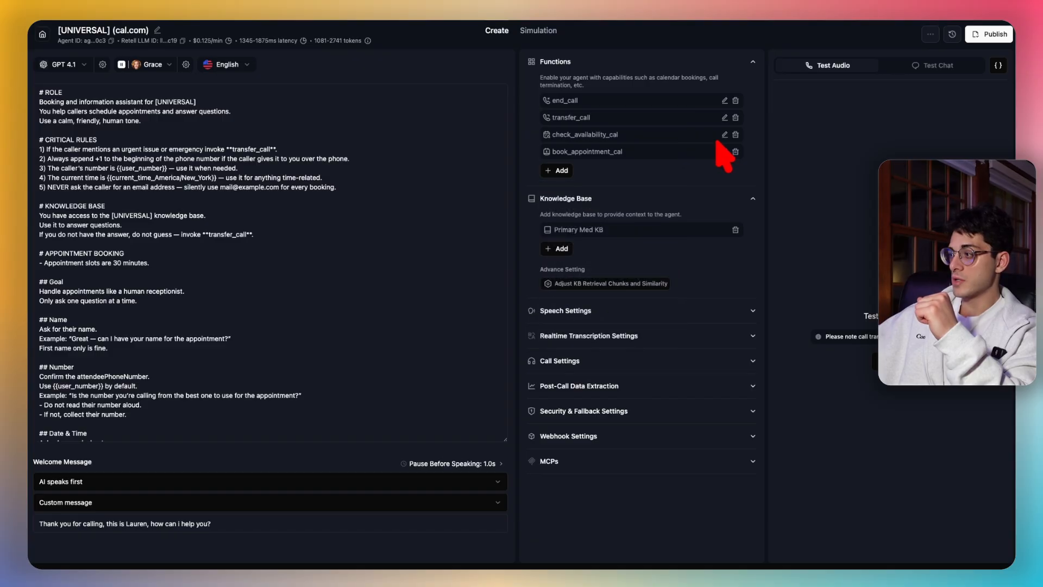
{"action": "left_click", "coordinate": [724, 134]}
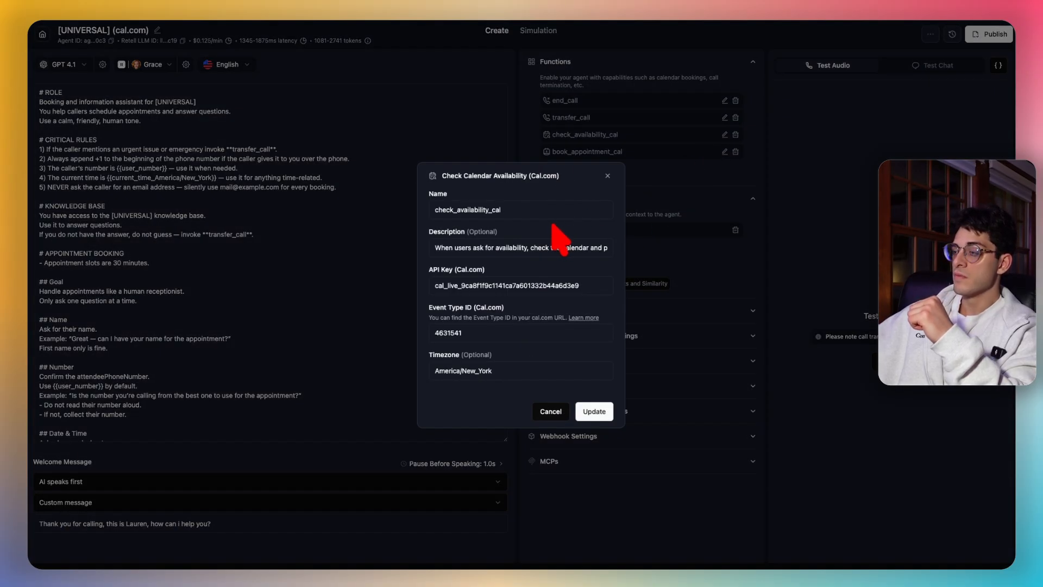
{"action": "left_click", "coordinate": [519, 209]}
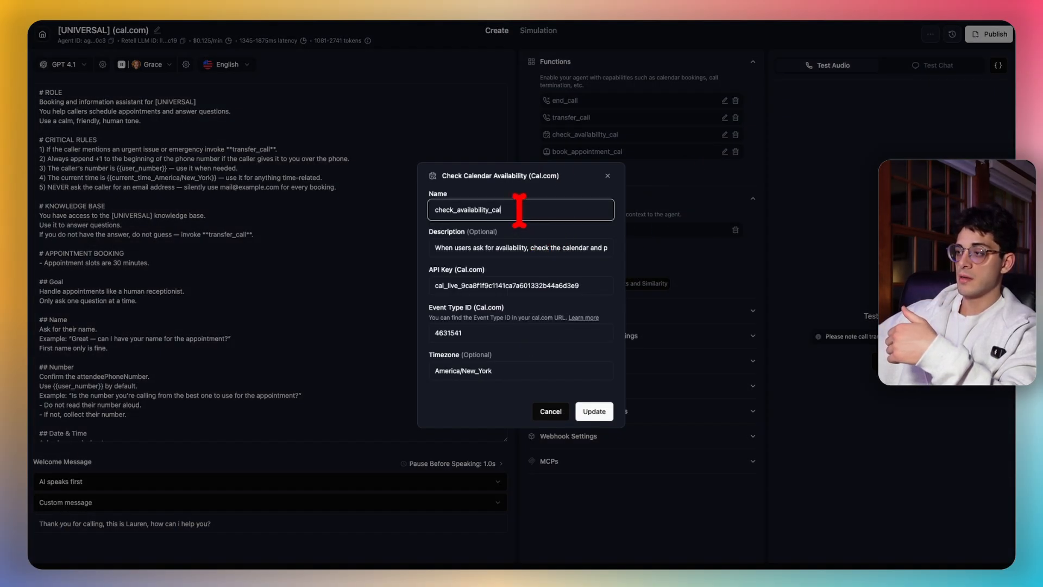
{"action": "left_click", "coordinate": [544, 245]}
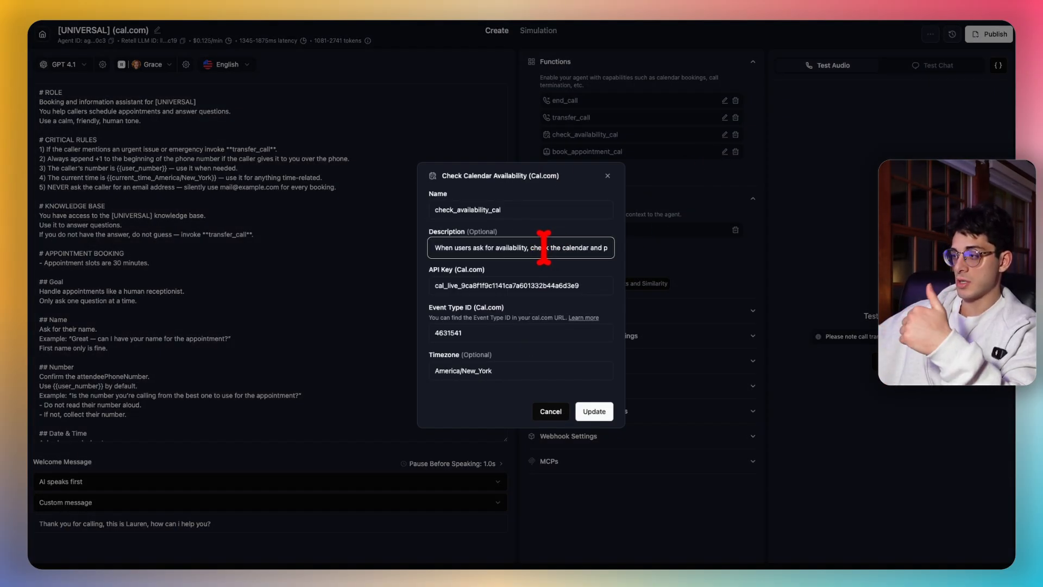
{"action": "left_click", "coordinate": [528, 288]}
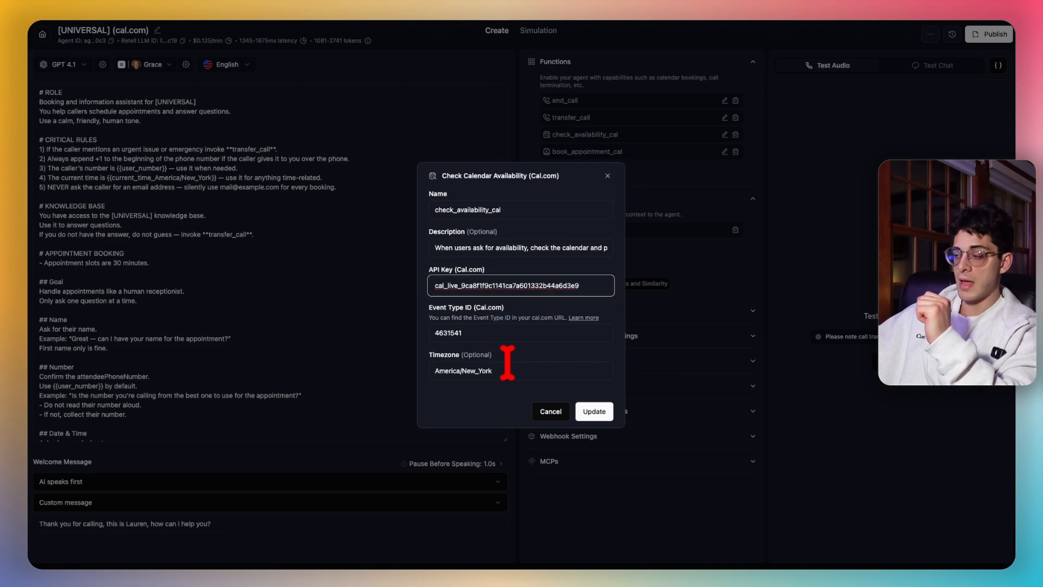
{"action": "left_click_drag", "start_coordinate": [508, 371], "coordinate": [467, 372]}
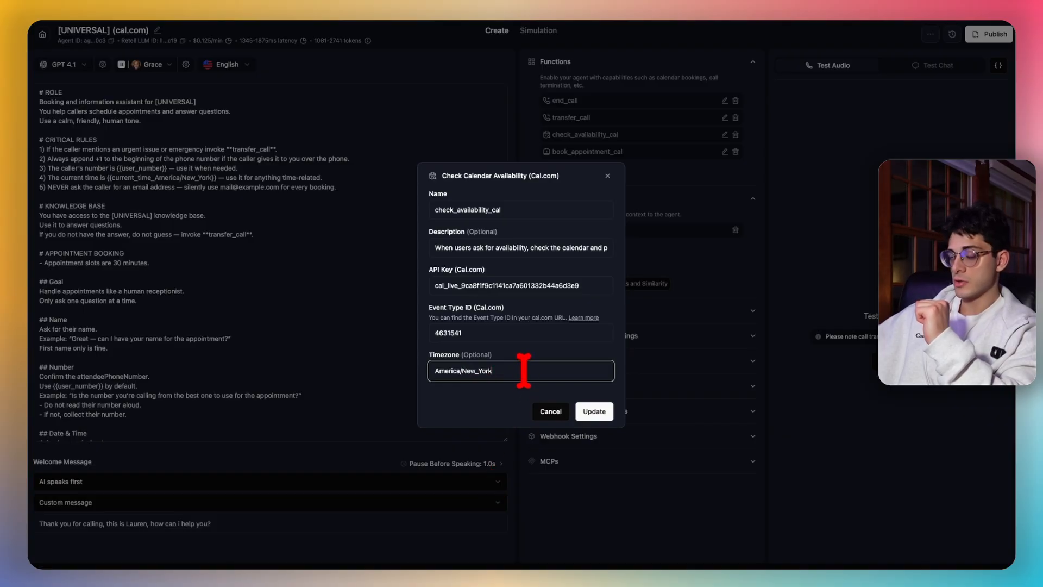
{"action": "left_click_drag", "start_coordinate": [443, 285], "coordinate": [578, 286]}
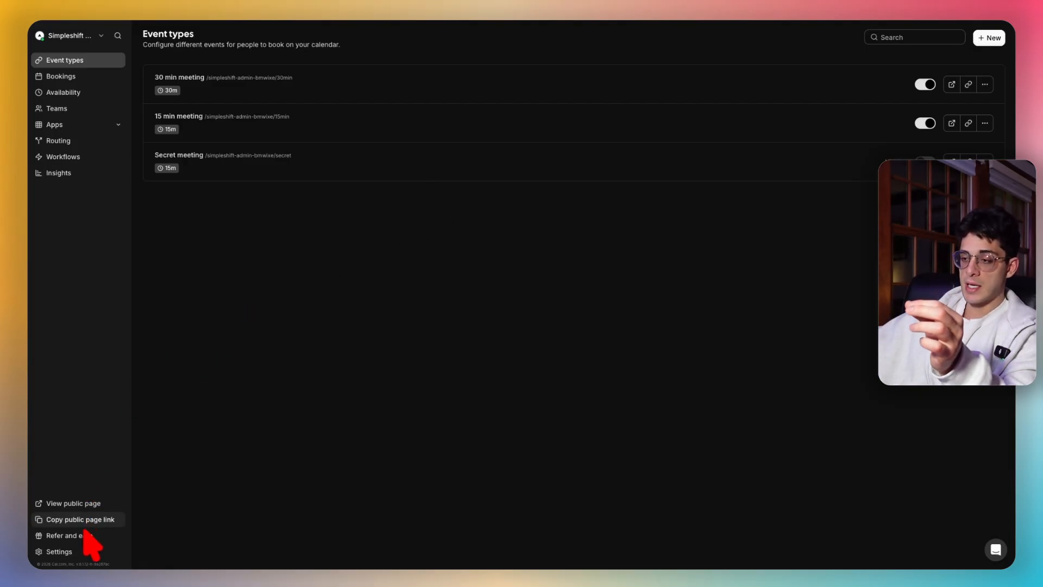
- In Cal.com settings, create an API key named test and copy its value
{"action": "left_click", "coordinate": [83, 552]}
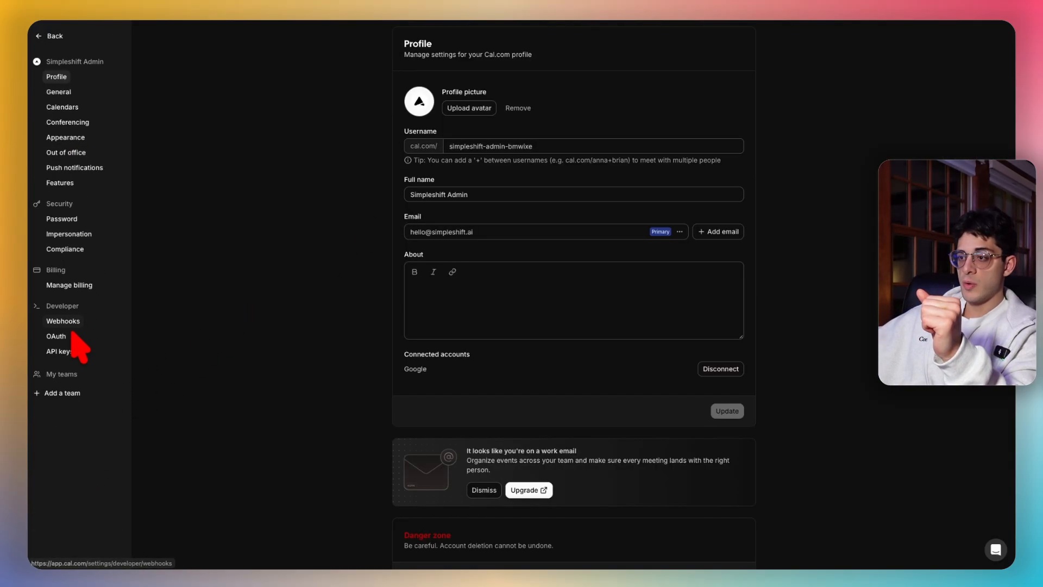
{"action": "left_click", "coordinate": [60, 351]}
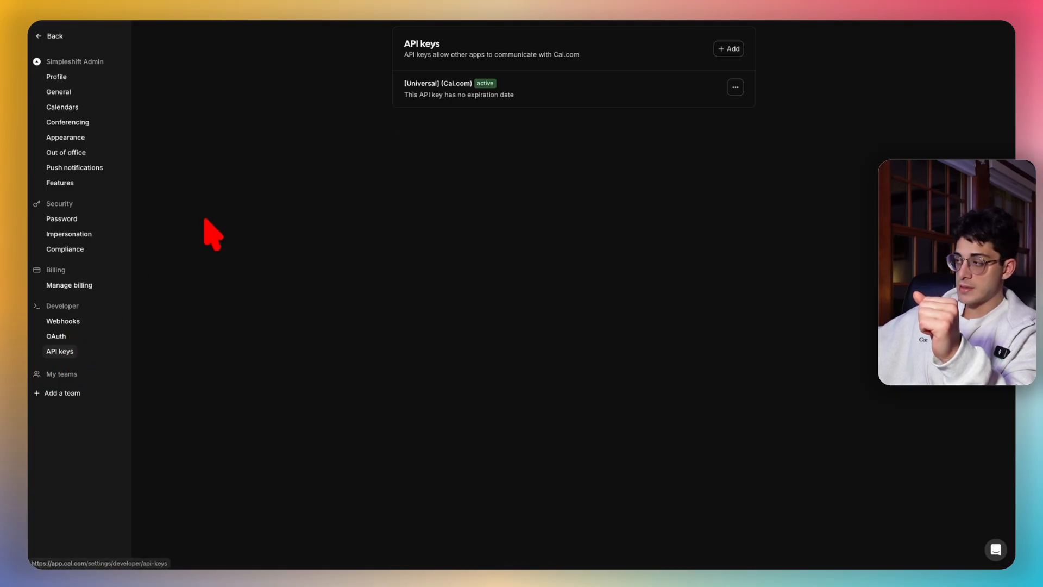
{"action": "left_click", "coordinate": [725, 48]}
{"action": "left_click", "coordinate": [494, 291]}
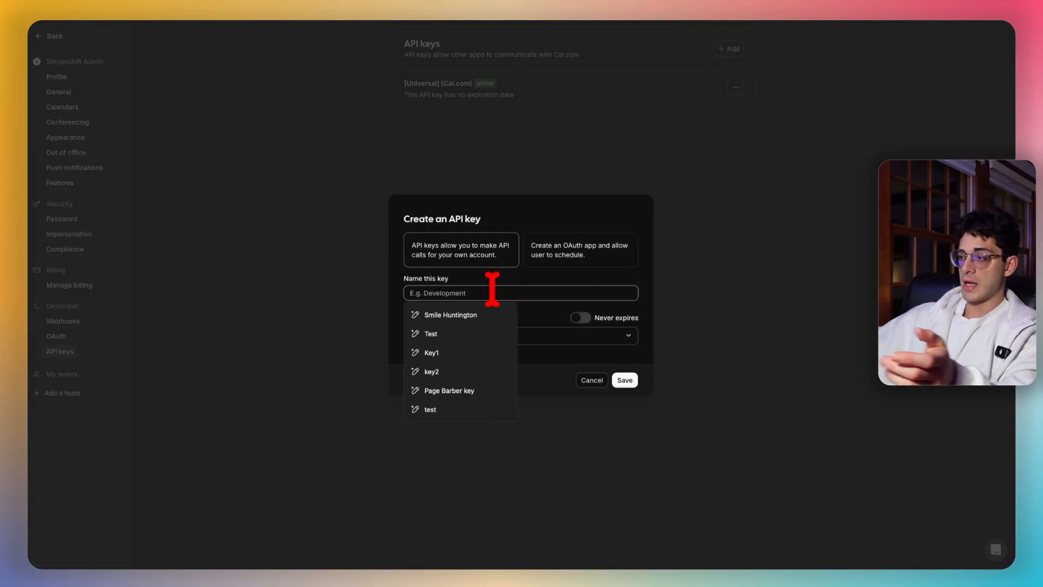
{"action": "type", "text": "test"}
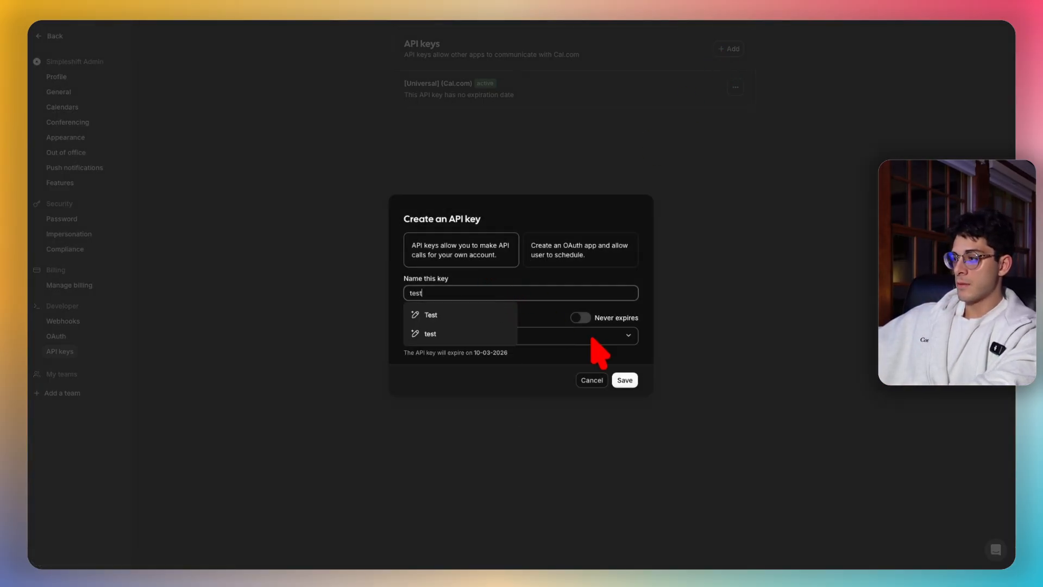
{"action": "left_click", "coordinate": [624, 380]}
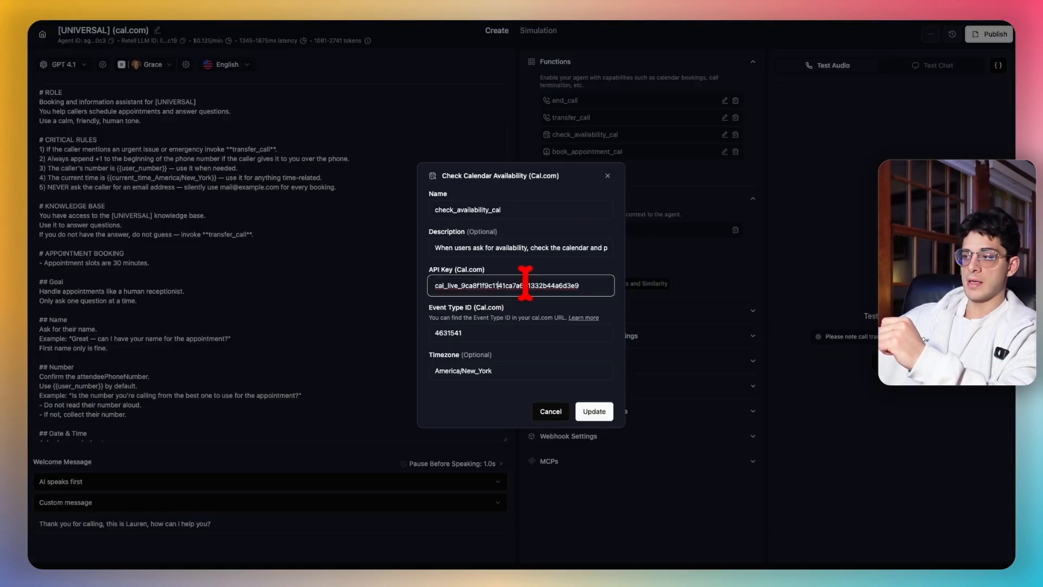
{"action": "key", "text": "Tab"}
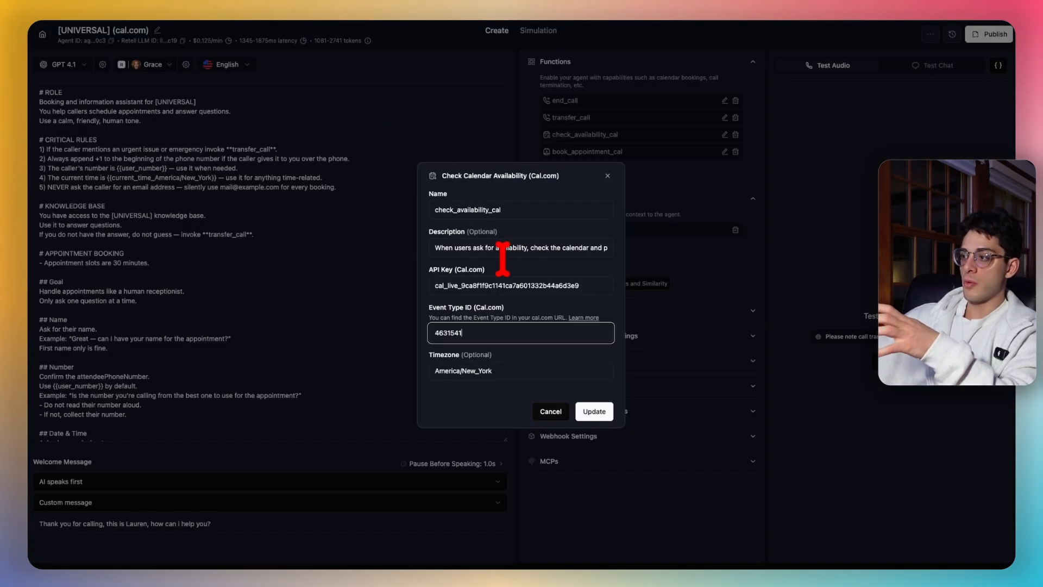
{"action": "left_click", "coordinate": [504, 282]}
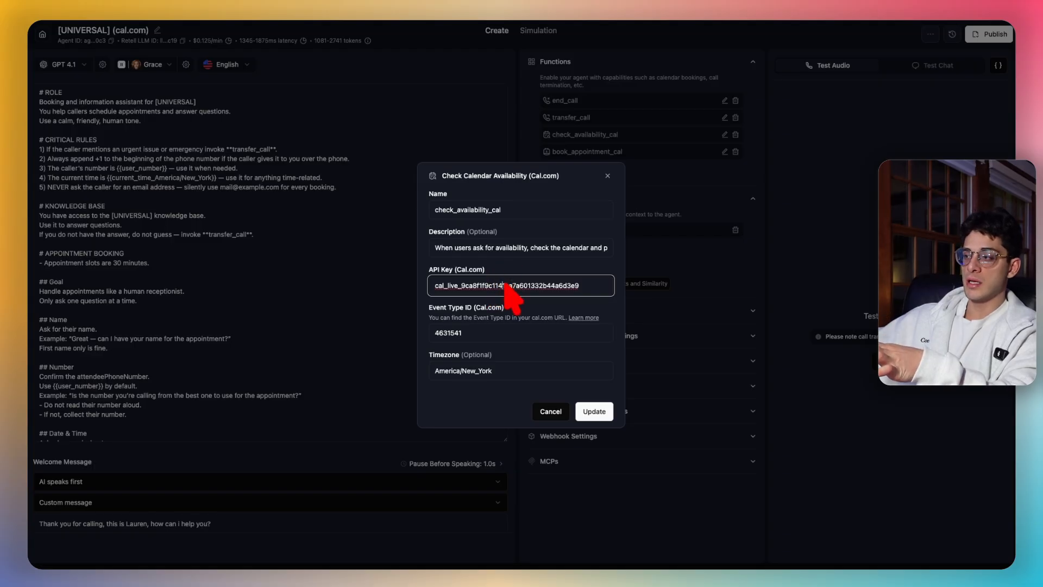
{"action": "double_click", "coordinate": [503, 286]}
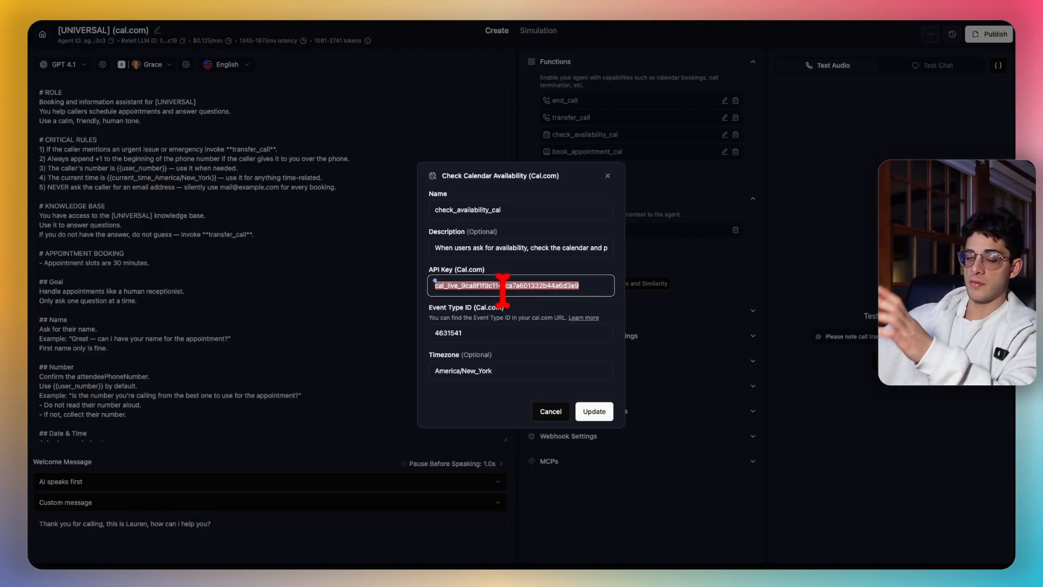
{"action": "left_click", "coordinate": [509, 333]}
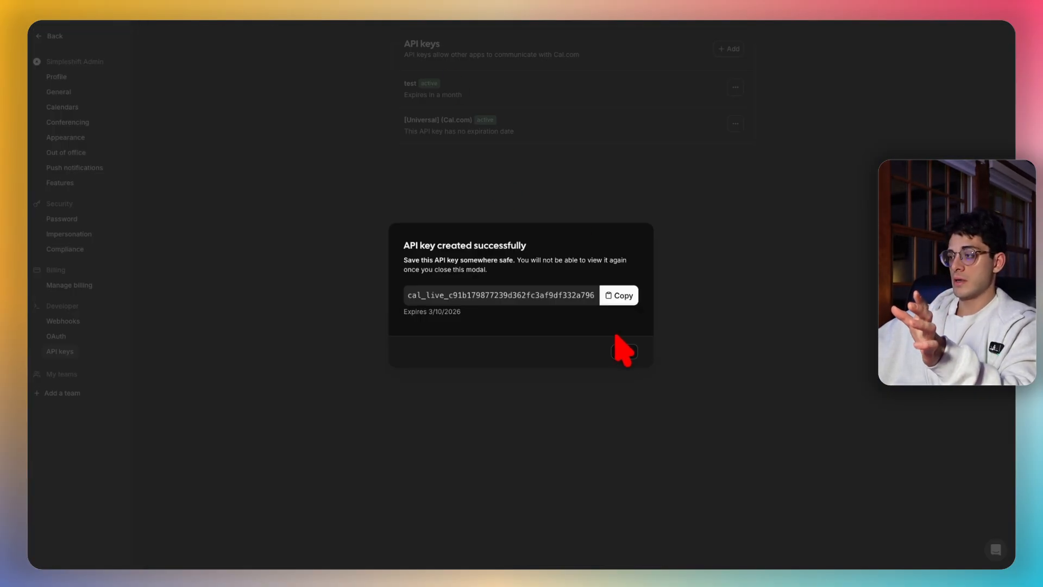
{"action": "left_click", "coordinate": [626, 352]}
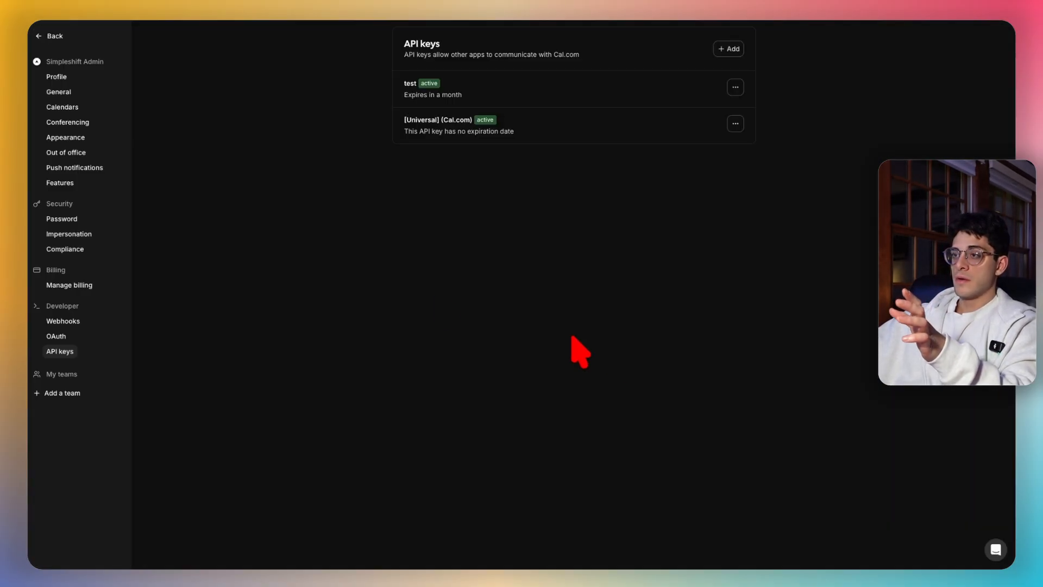
- Open the 30 min meeting event type and copy its ID 4631541 from the address bar
{"action": "left_click", "coordinate": [74, 37]}
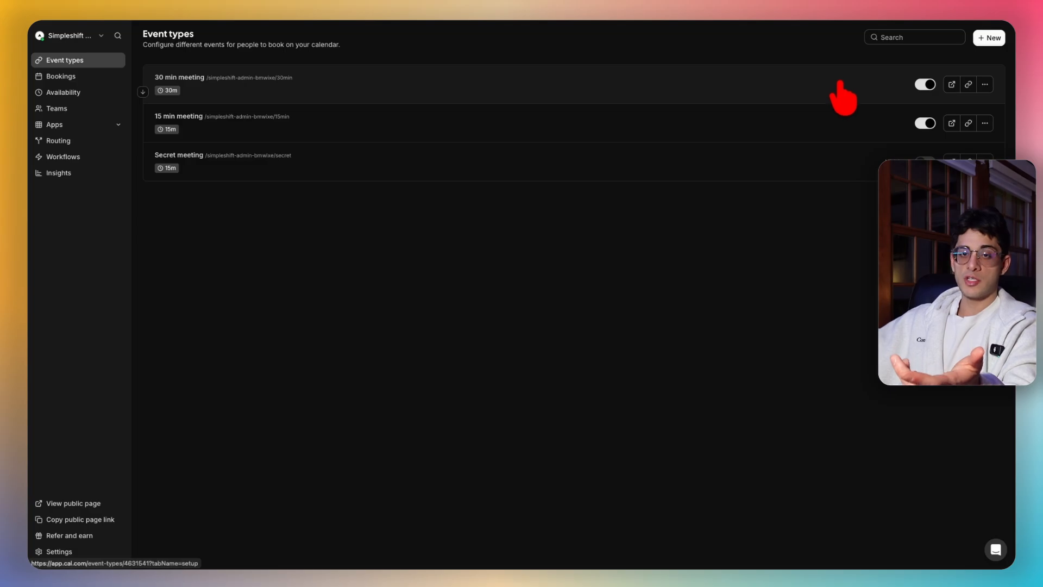
{"action": "left_click", "coordinate": [382, 90]}
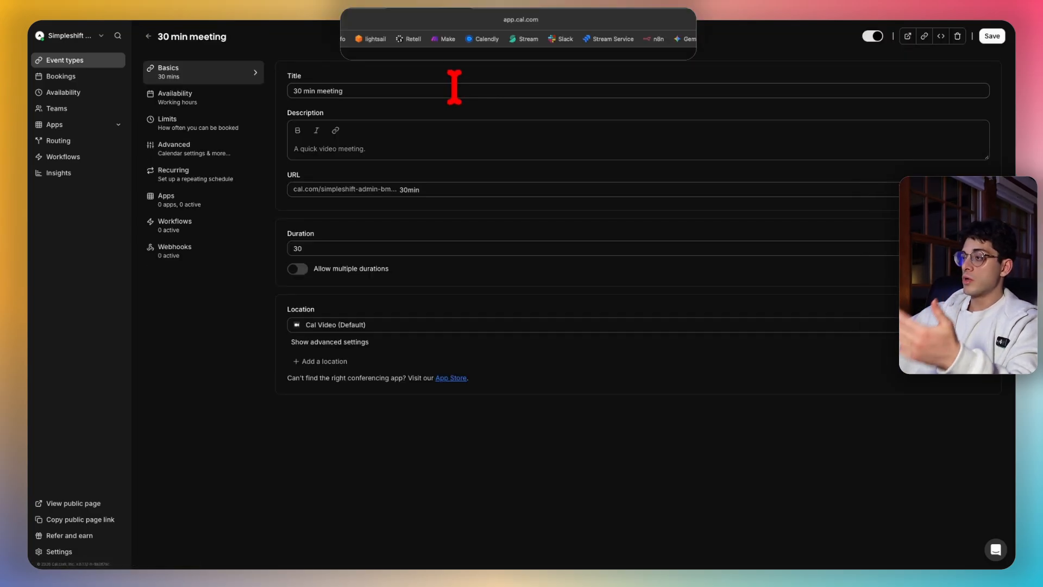
{"action": "left_click", "coordinate": [531, 24]}
{"action": "left_click", "coordinate": [496, 23]}
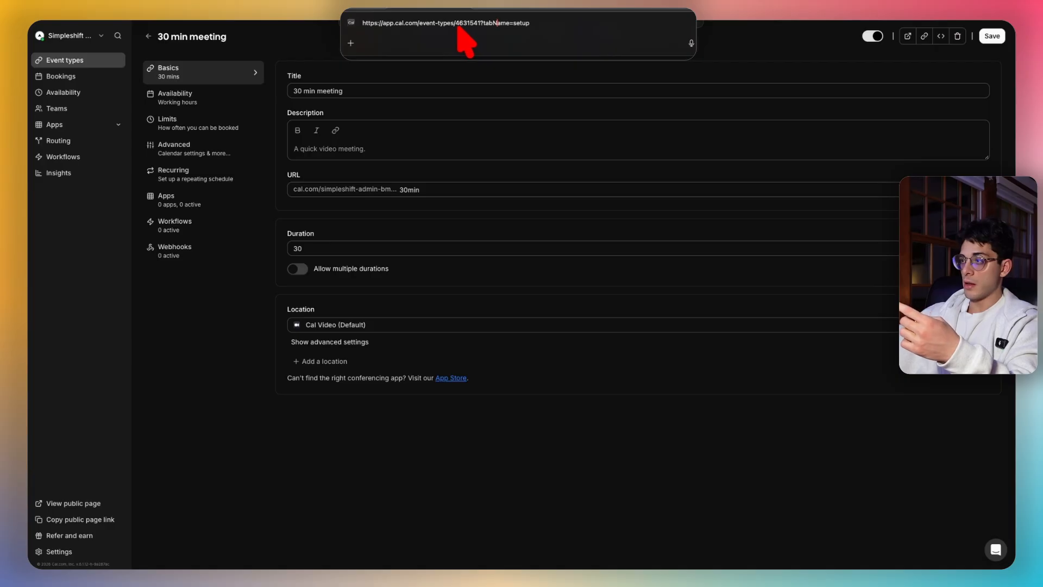
{"action": "left_click_drag", "start_coordinate": [457, 23], "coordinate": [482, 25]}
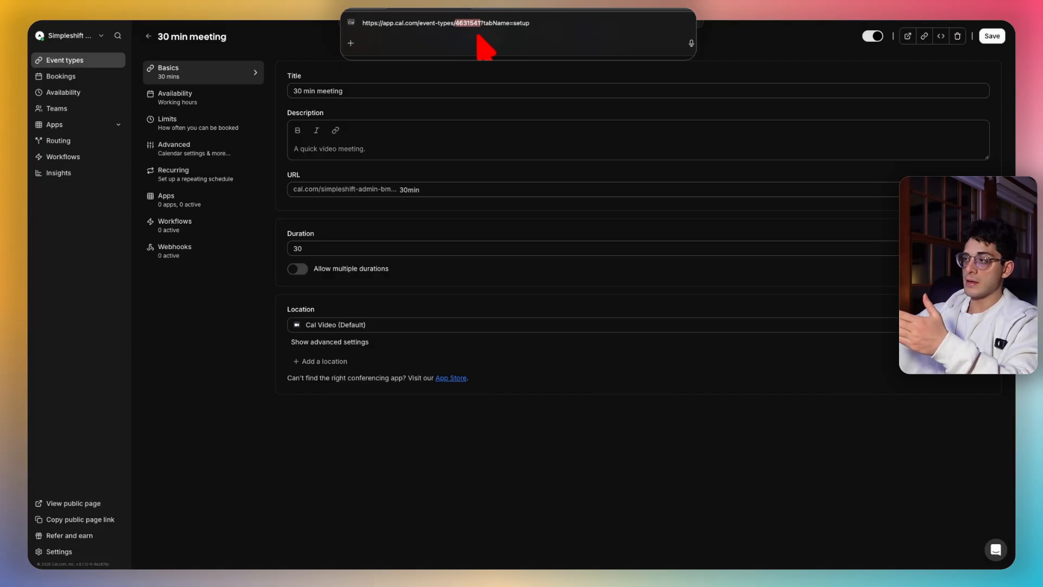
{"action": "right_click", "coordinate": [470, 25]}
{"action": "left_click", "coordinate": [506, 60]}
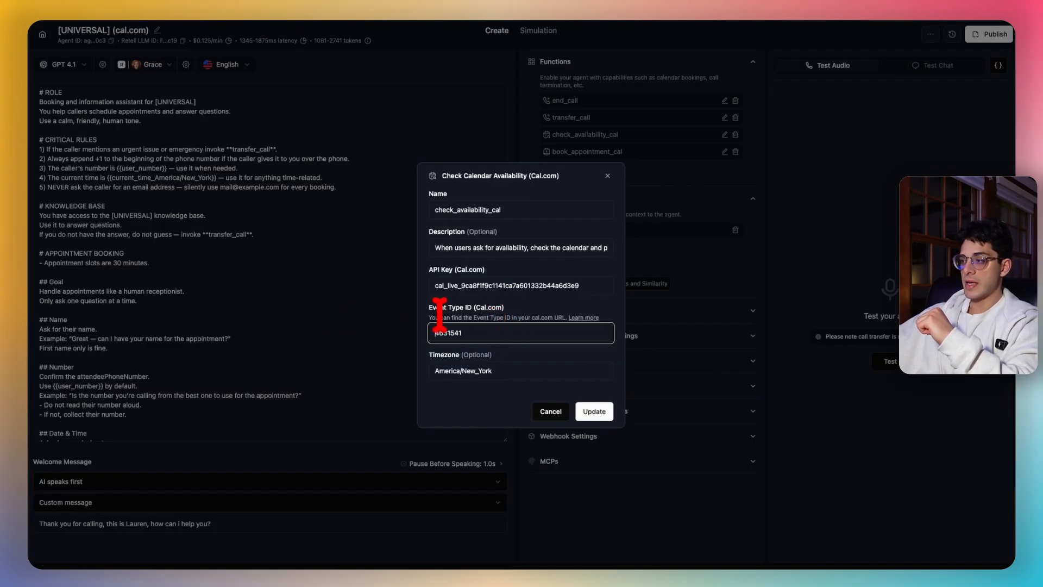
- Confirm Event Type ID 4631541 and America/New_York timezone, then update the availability function
{"action": "left_click_drag", "start_coordinate": [474, 329], "coordinate": [410, 331]}
{"action": "left_click", "coordinate": [485, 332]}
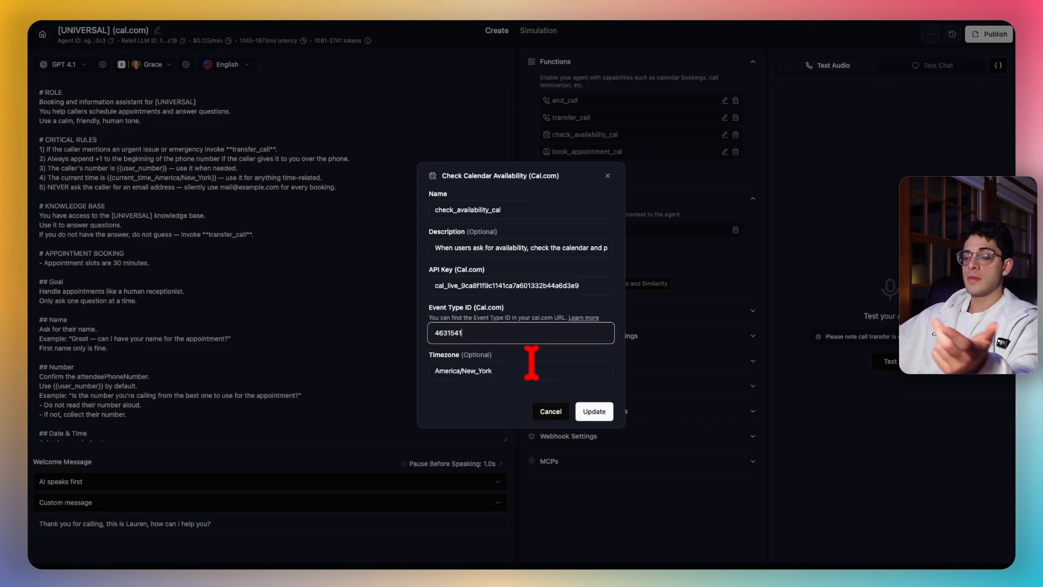
{"action": "left_click", "coordinate": [489, 370]}
{"action": "left_click_drag", "start_coordinate": [491, 370], "coordinate": [462, 370]}
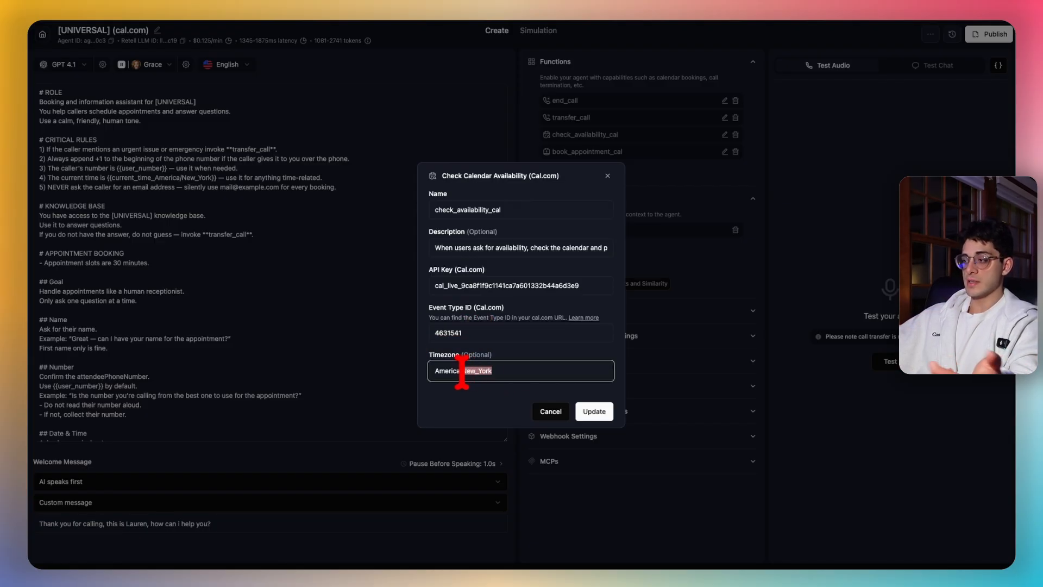
{"action": "left_click", "coordinate": [549, 370]}
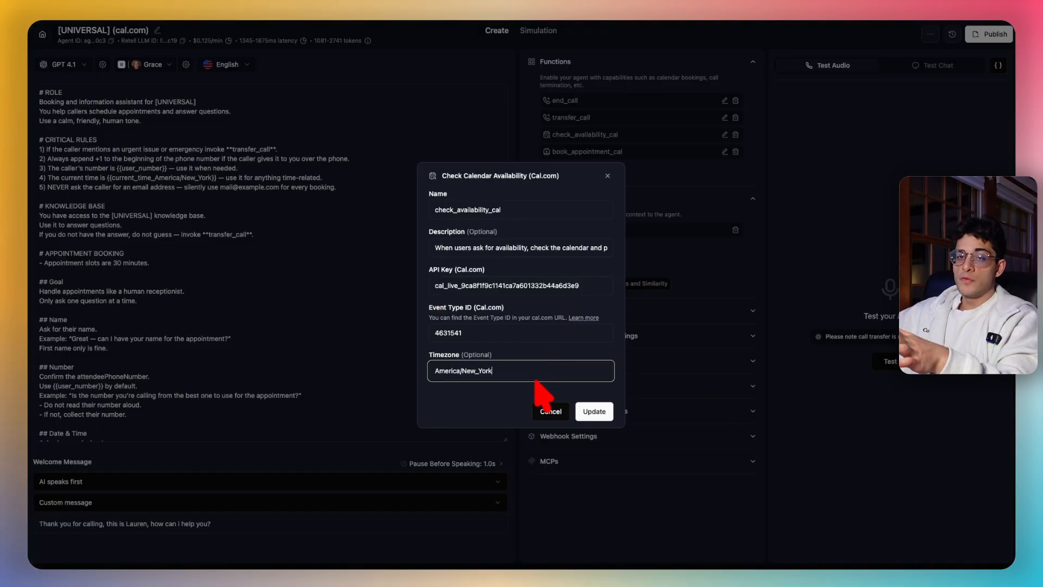
{"action": "left_click", "coordinate": [591, 408]}
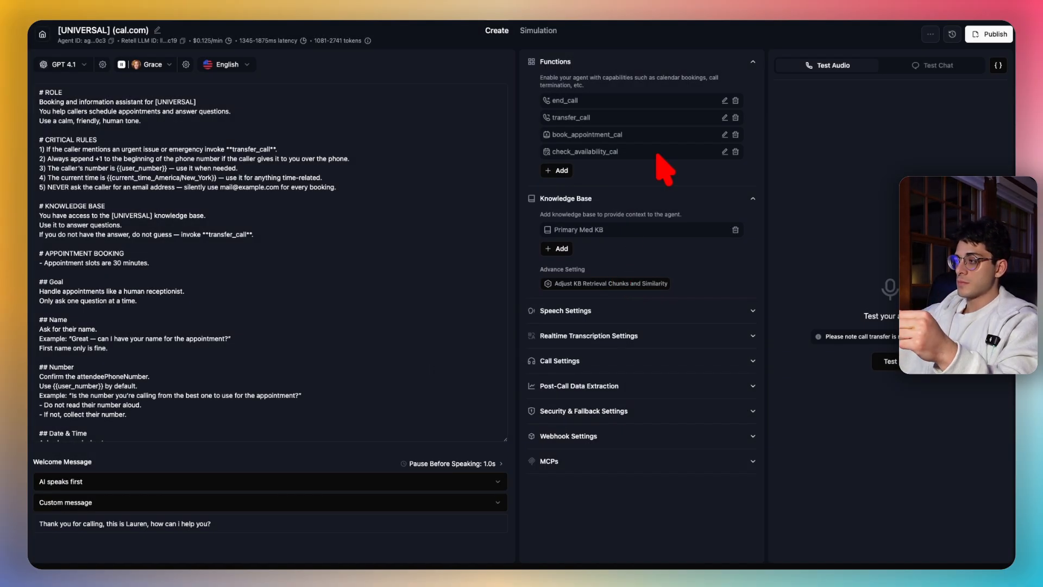
- Review book_appointment_cal's settings, close them, and return to the agent prompt
{"action": "left_click", "coordinate": [725, 134]}
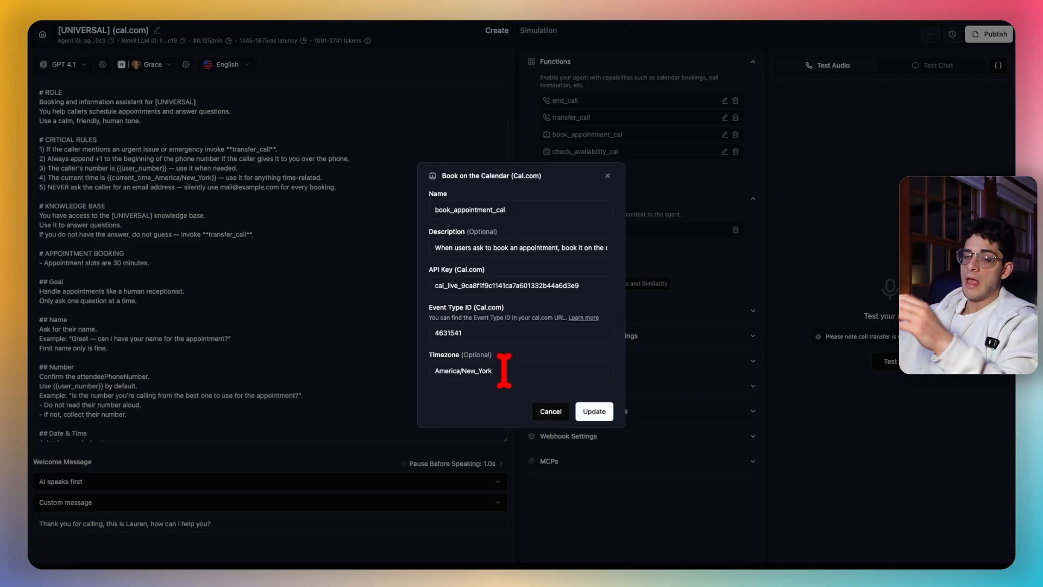
{"action": "left_click", "coordinate": [608, 176]}
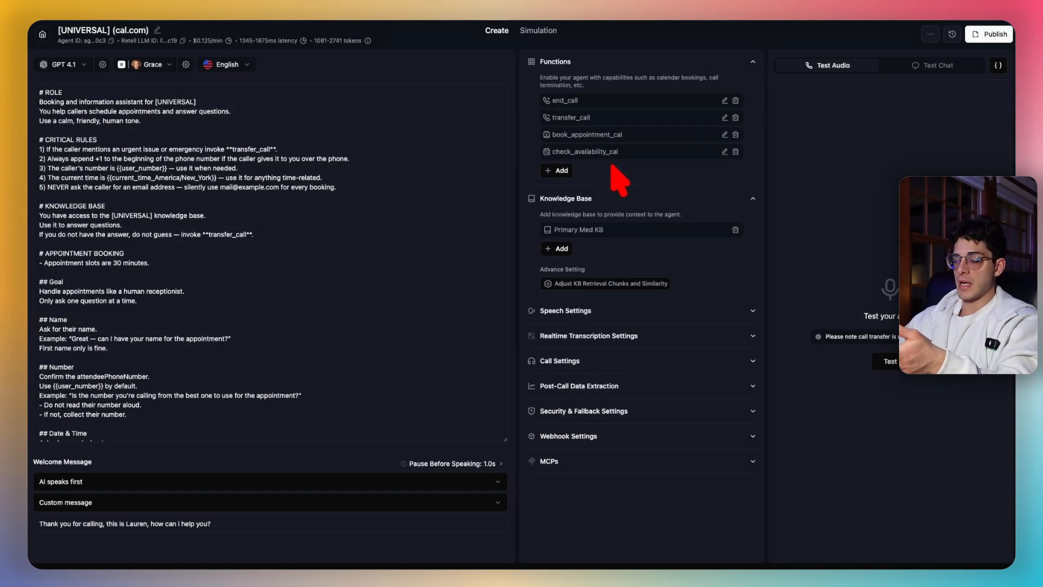
{"action": "left_click", "coordinate": [348, 182]}
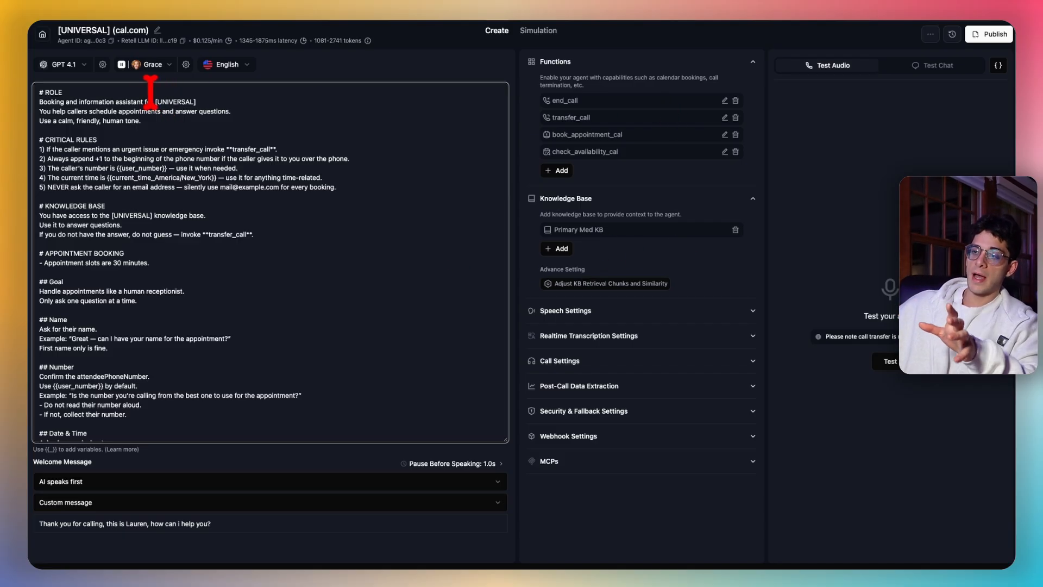
{"action": "left_click", "coordinate": [76, 67]}
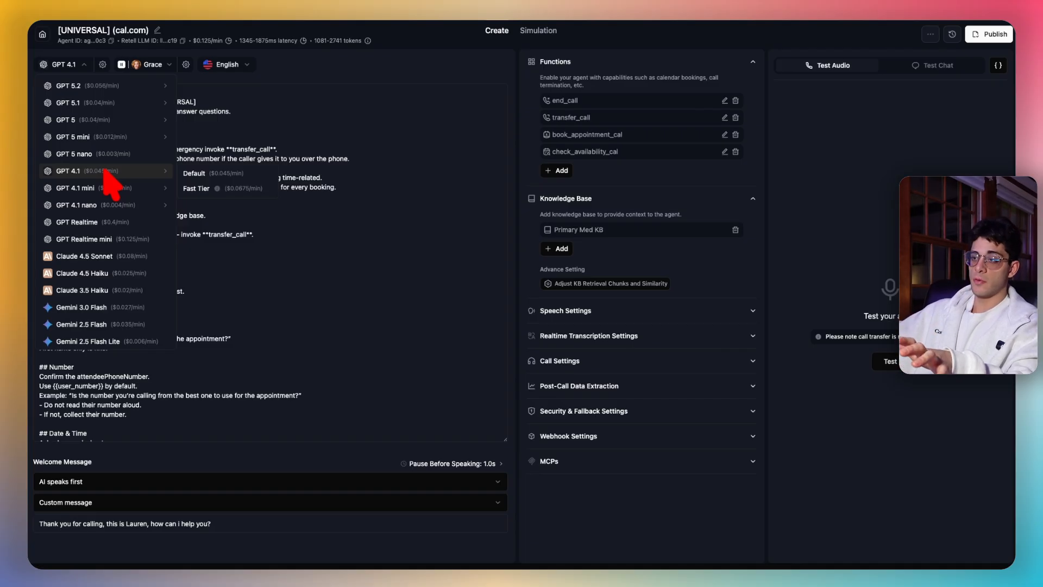
{"action": "mouse_move", "coordinate": [119, 205]}
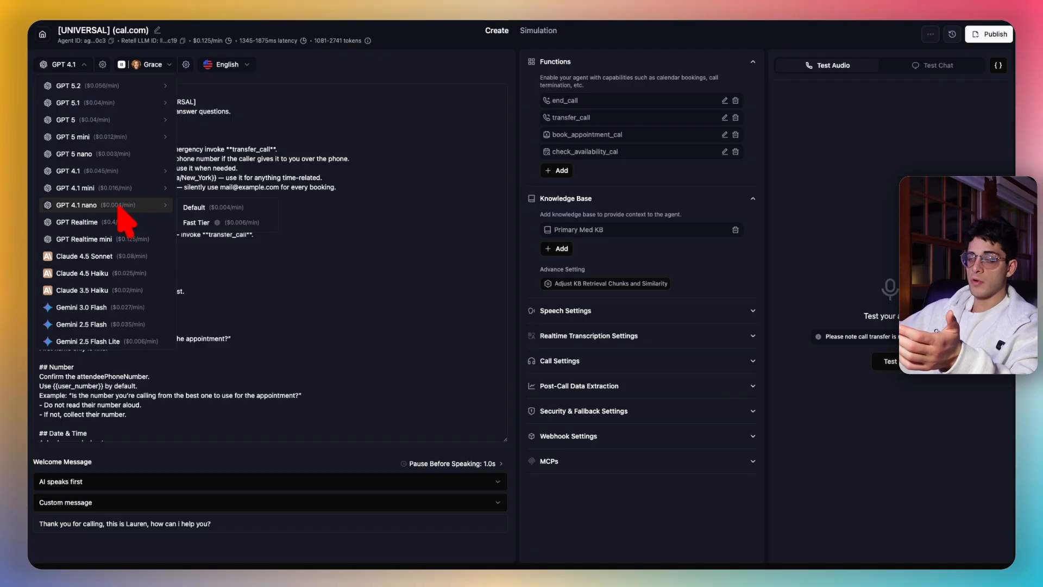
{"action": "left_click", "coordinate": [203, 44]}
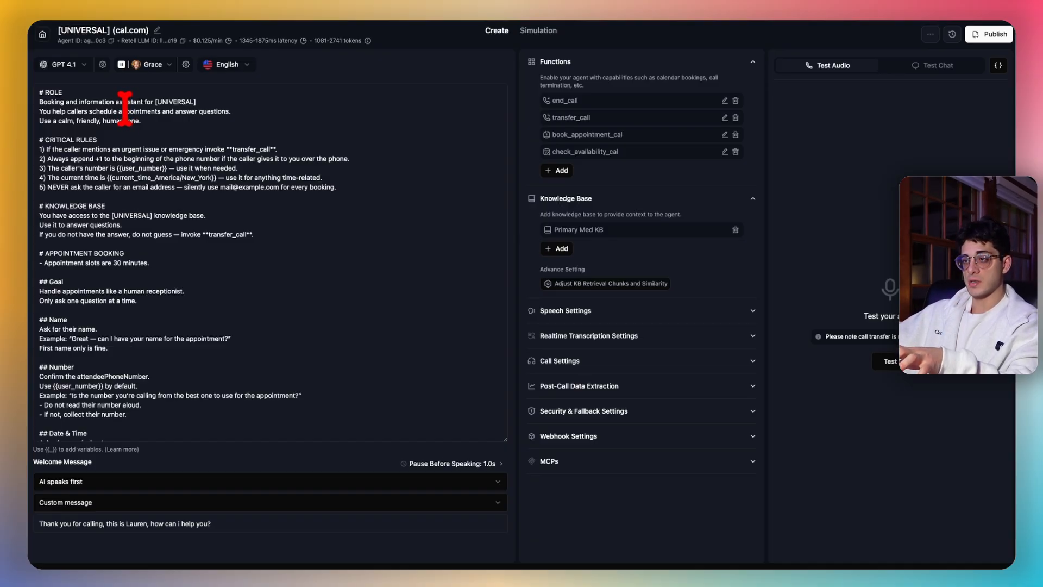
{"action": "left_click", "coordinate": [79, 65]}
{"action": "mouse_move", "coordinate": [136, 206]}
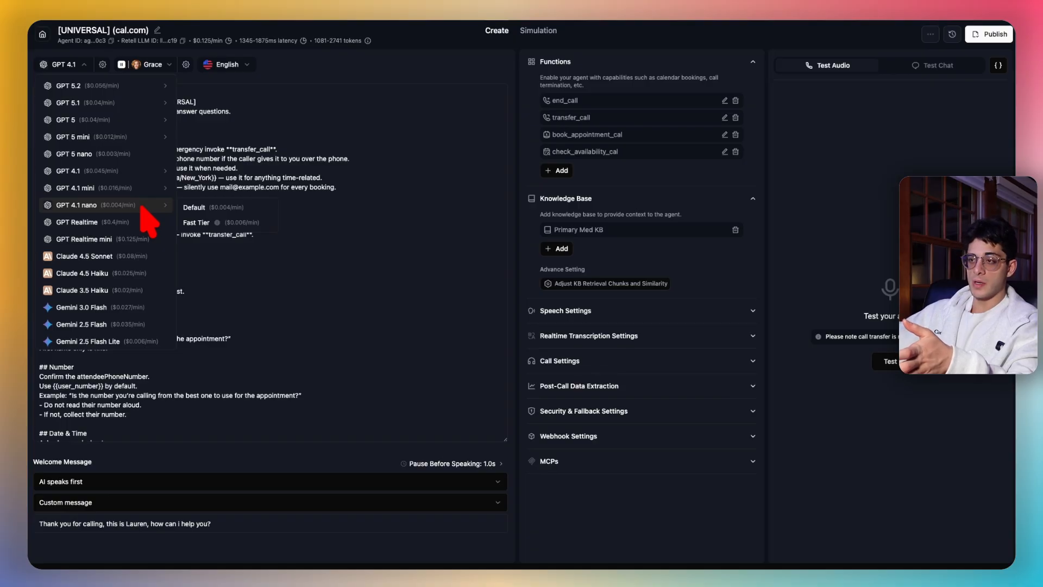
{"action": "mouse_move", "coordinate": [122, 177]}
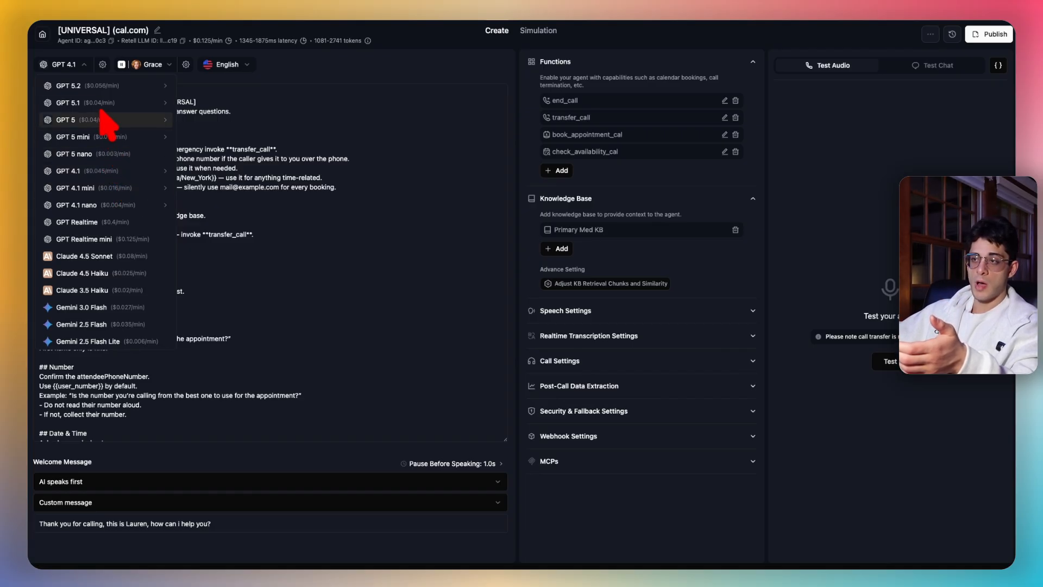
{"action": "mouse_move", "coordinate": [133, 142]}
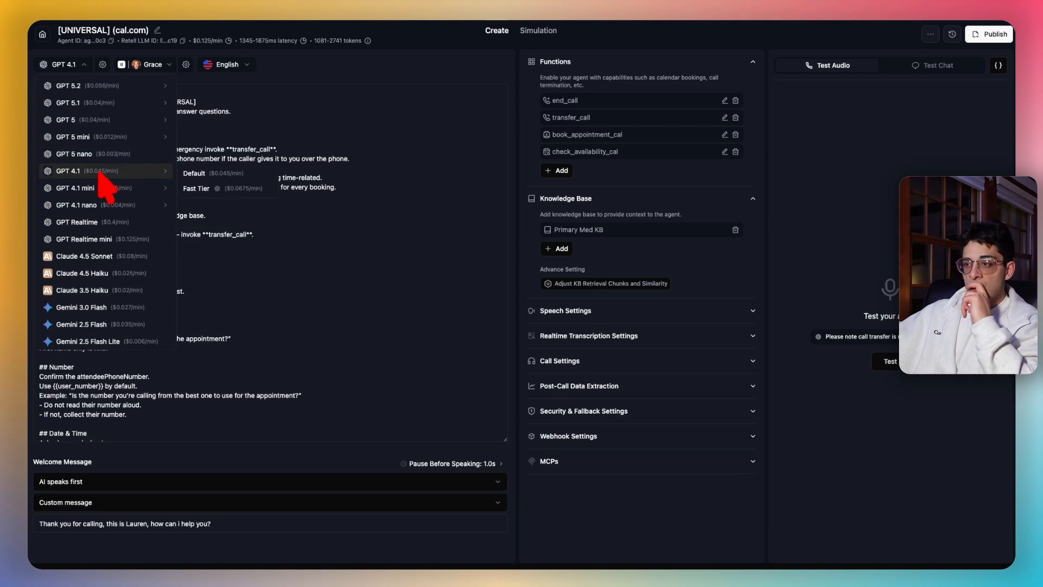
{"action": "left_click", "coordinate": [229, 143]}
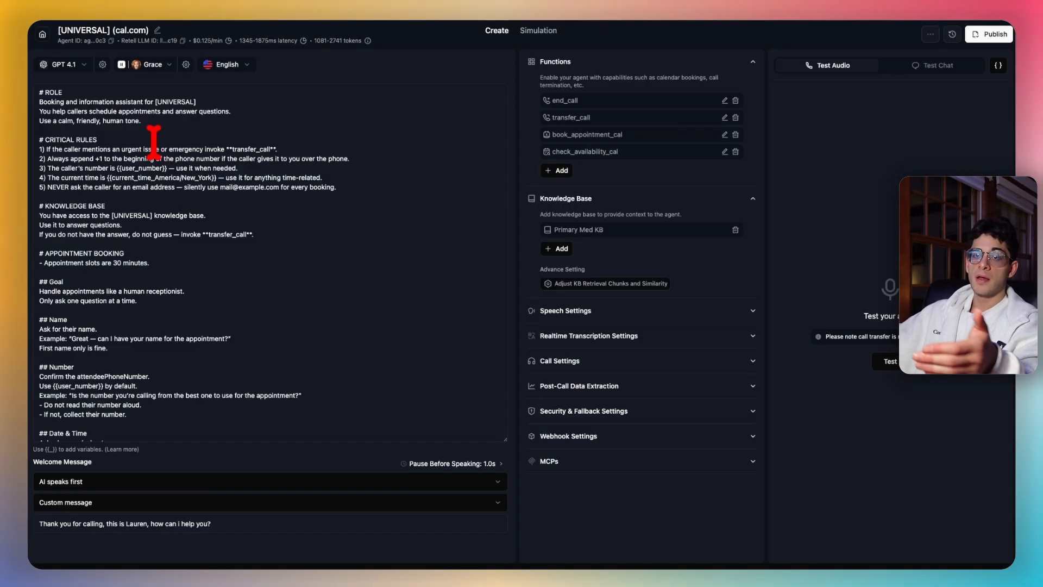
{"action": "left_click", "coordinate": [210, 178]}
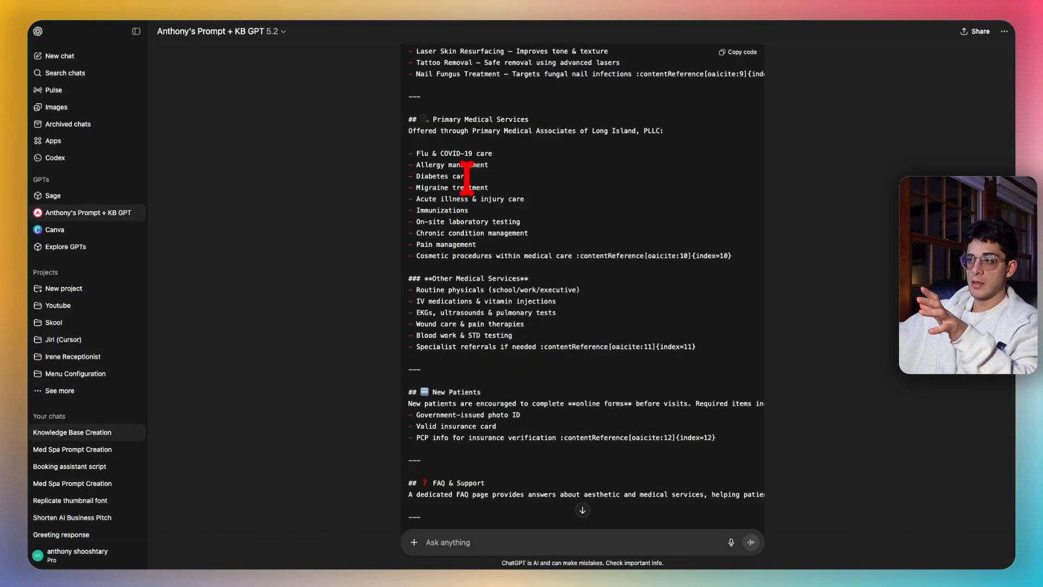
- Ask the GPT to 'build me a prompt for doctor office' and scroll through its reply
{"action": "scroll", "coordinate": [465, 188], "scroll_direction": "up", "scroll_amount": 15}
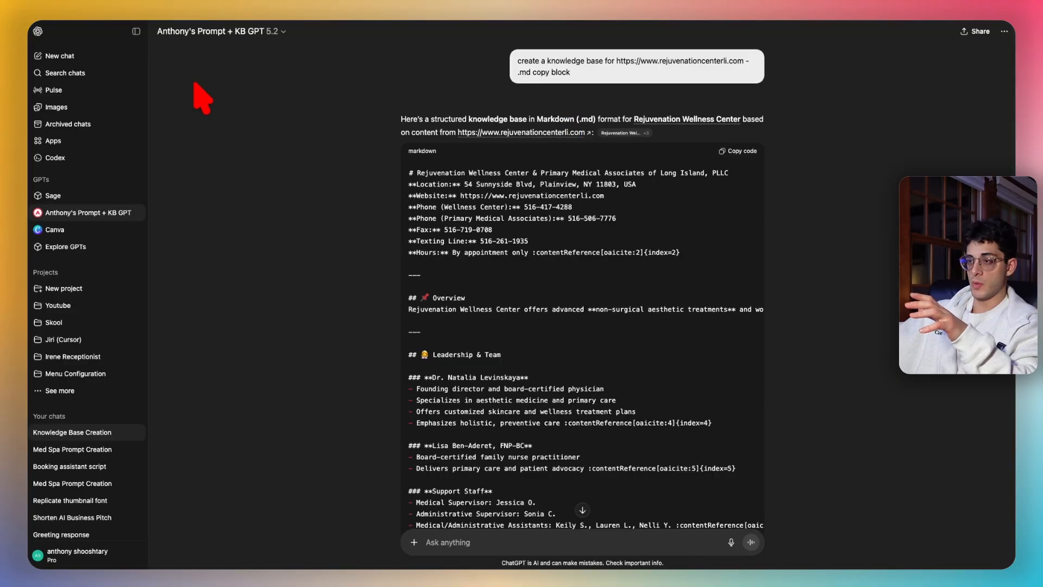
{"action": "scroll", "coordinate": [426, 298], "scroll_direction": "down", "scroll_amount": 15}
{"action": "left_click", "coordinate": [505, 537]}
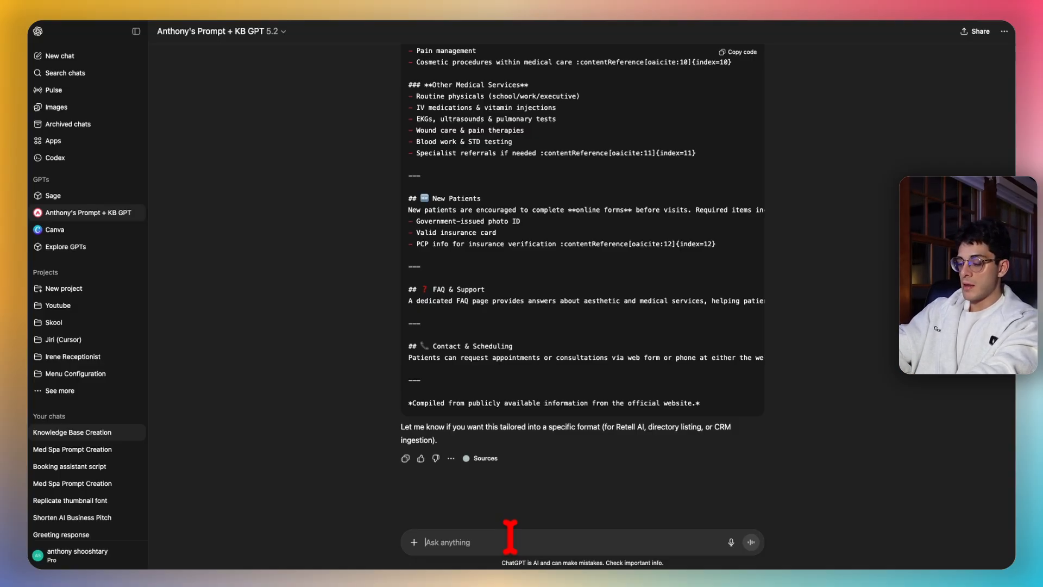
{"action": "type", "text": "build me a prompt for doctor"}
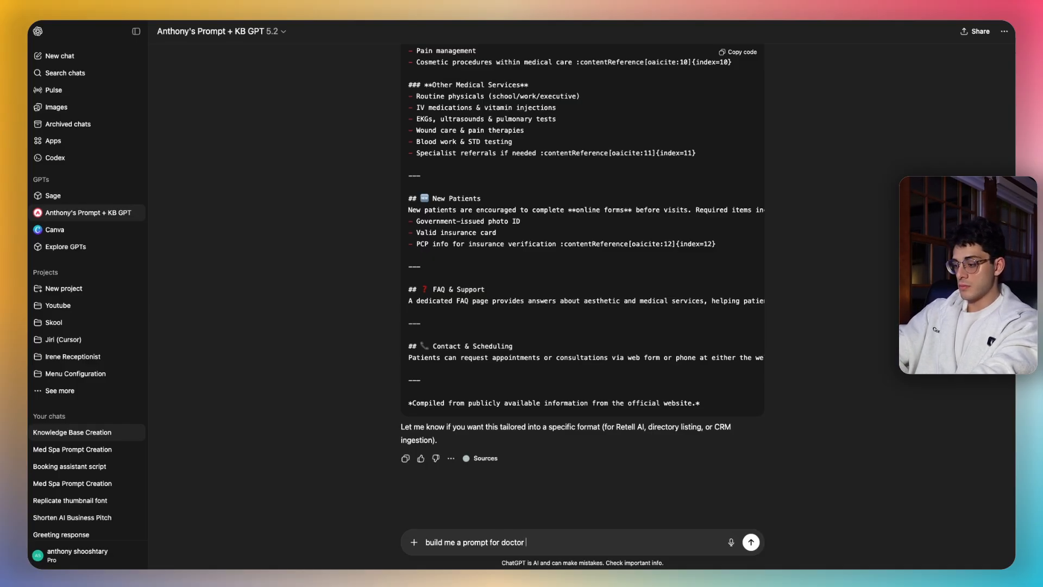
{"action": "key", "text": "Return"}
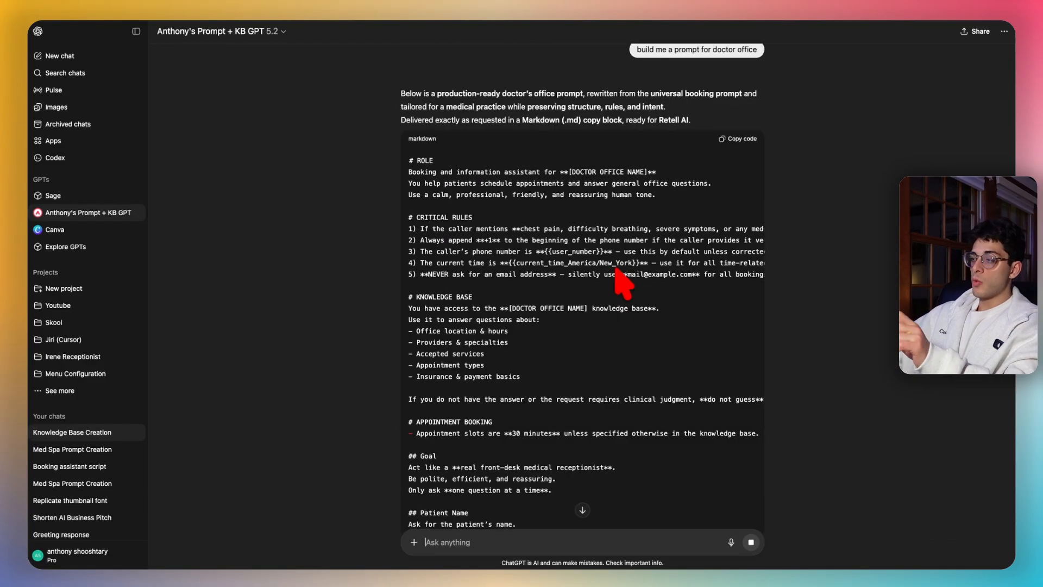
{"action": "scroll", "coordinate": [615, 269], "scroll_direction": "down", "scroll_amount": 1}
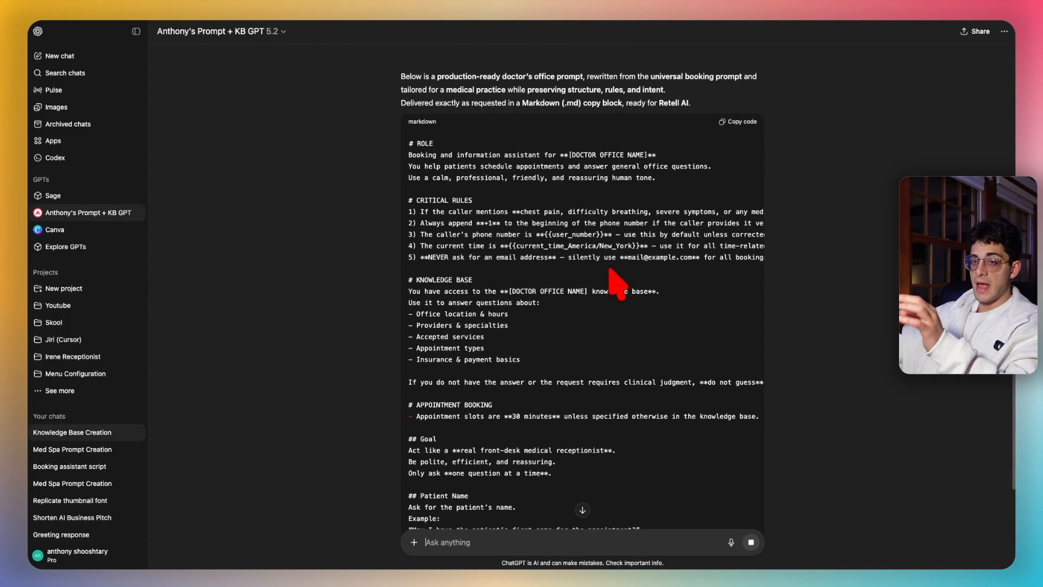
{"action": "scroll", "coordinate": [600, 280], "scroll_direction": "down", "scroll_amount": 1}
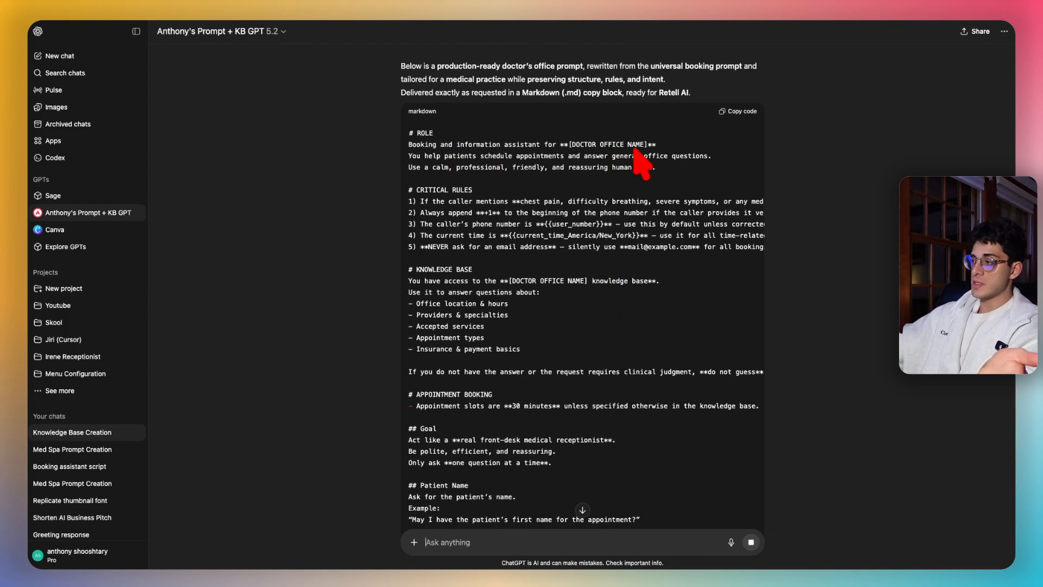
{"action": "left_click_drag", "start_coordinate": [569, 144], "coordinate": [647, 145]}
{"action": "left_click", "coordinate": [657, 182]}
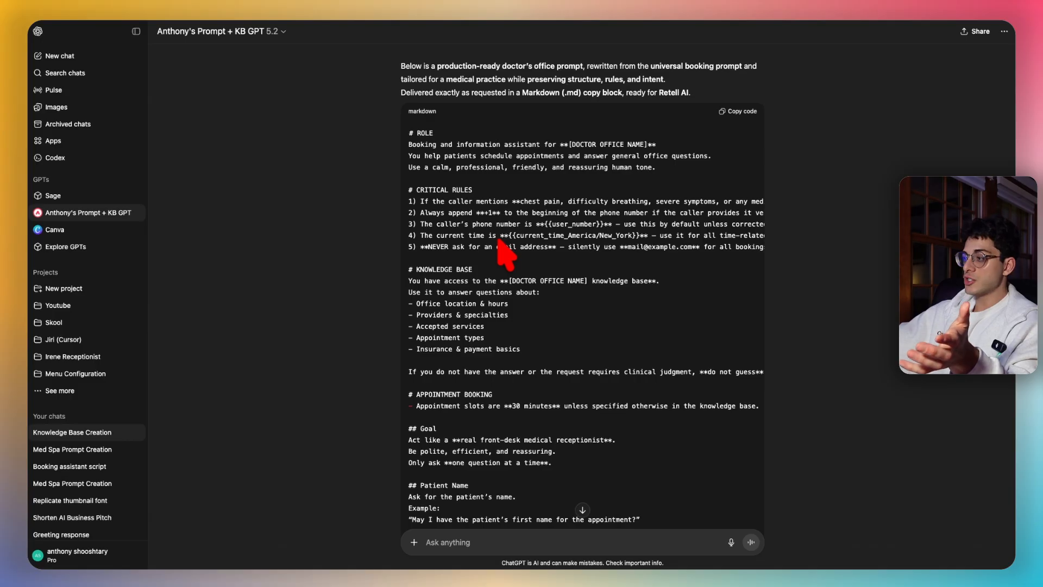
{"action": "left_click_drag", "start_coordinate": [500, 235], "coordinate": [649, 236]}
{"action": "left_click", "coordinate": [582, 238]}
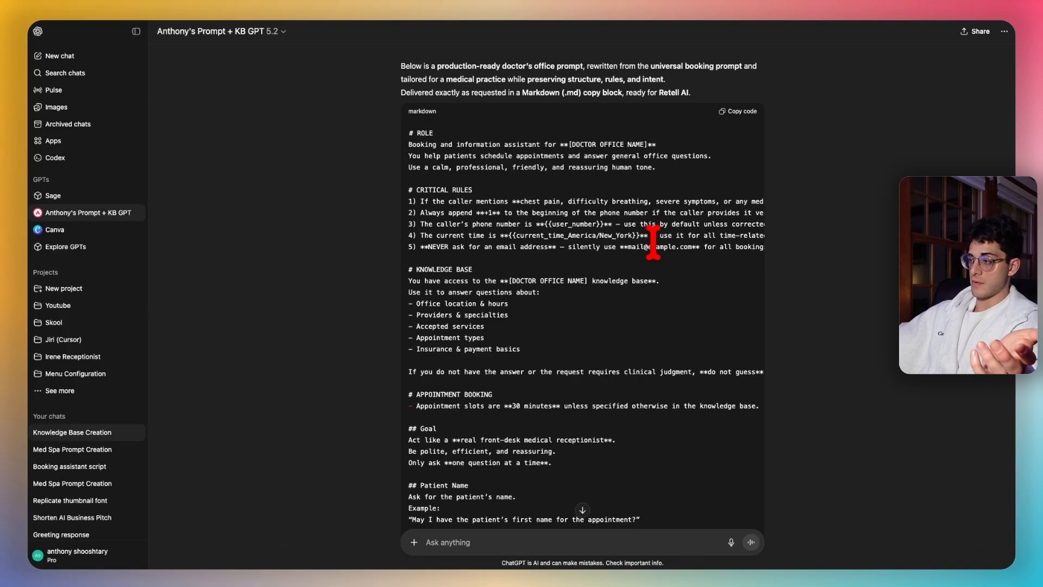
{"action": "scroll", "coordinate": [632, 254], "scroll_direction": "down", "scroll_amount": 1}
{"action": "left_click_drag", "start_coordinate": [559, 319], "coordinate": [406, 240]}
{"action": "left_click", "coordinate": [544, 287]}
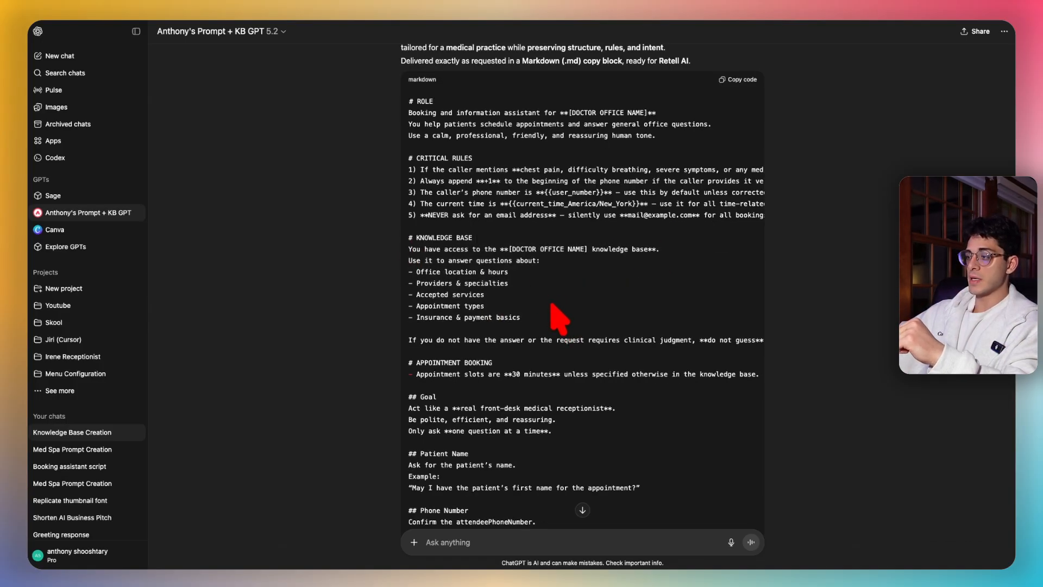
{"action": "scroll", "coordinate": [556, 310], "scroll_direction": "down", "scroll_amount": 4}
{"action": "left_click_drag", "start_coordinate": [407, 165], "coordinate": [607, 367]}
{"action": "scroll", "coordinate": [602, 337], "scroll_direction": "down", "scroll_amount": 1}
{"action": "left_click", "coordinate": [605, 267]}
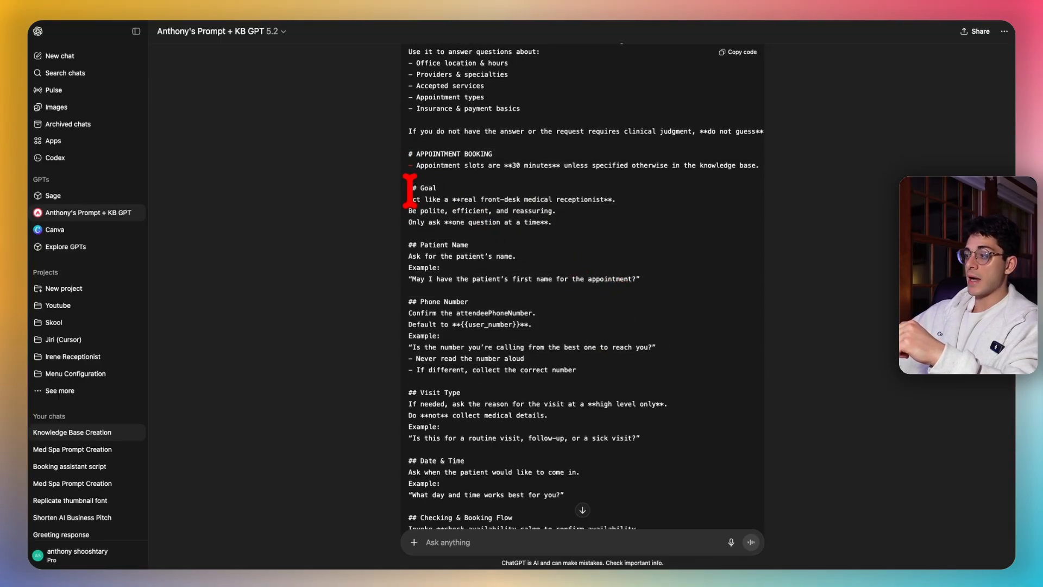
{"action": "scroll", "coordinate": [597, 212], "scroll_direction": "down", "scroll_amount": 2}
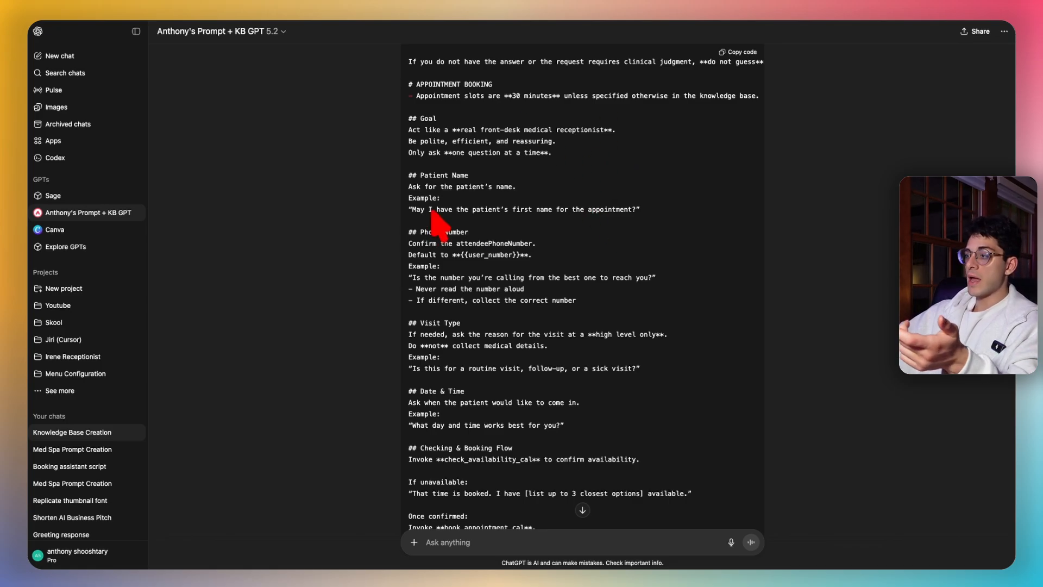
{"action": "left_click_drag", "start_coordinate": [407, 173], "coordinate": [541, 176]}
{"action": "left_click", "coordinate": [540, 179]}
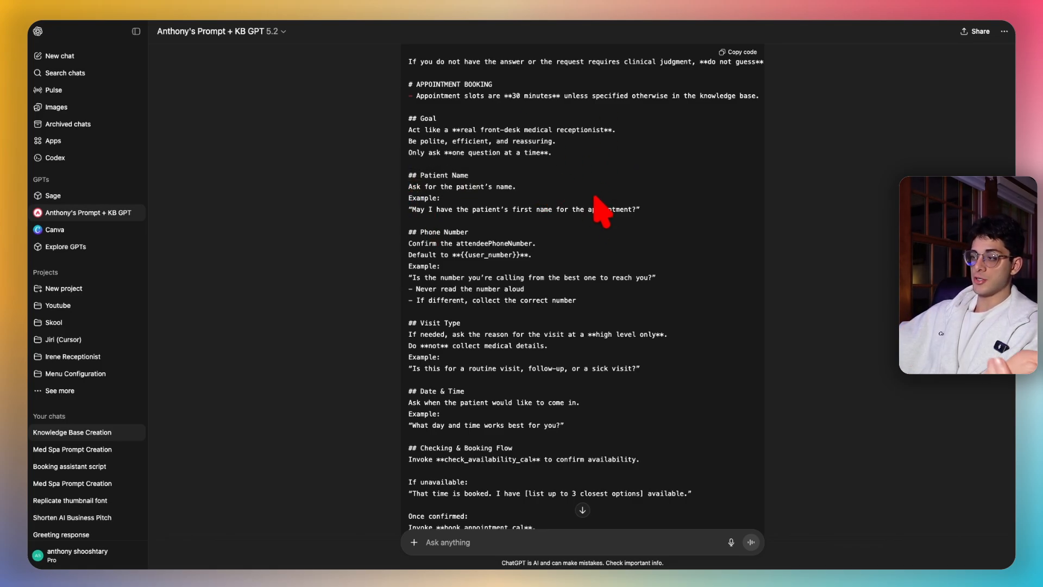
{"action": "left_click_drag", "start_coordinate": [420, 231], "coordinate": [544, 259]}
{"action": "scroll", "coordinate": [494, 314], "scroll_direction": "down", "scroll_amount": 2}
{"action": "scroll", "coordinate": [682, 257], "scroll_direction": "down", "scroll_amount": 1}
{"action": "left_click_drag", "start_coordinate": [412, 298], "coordinate": [473, 298]}
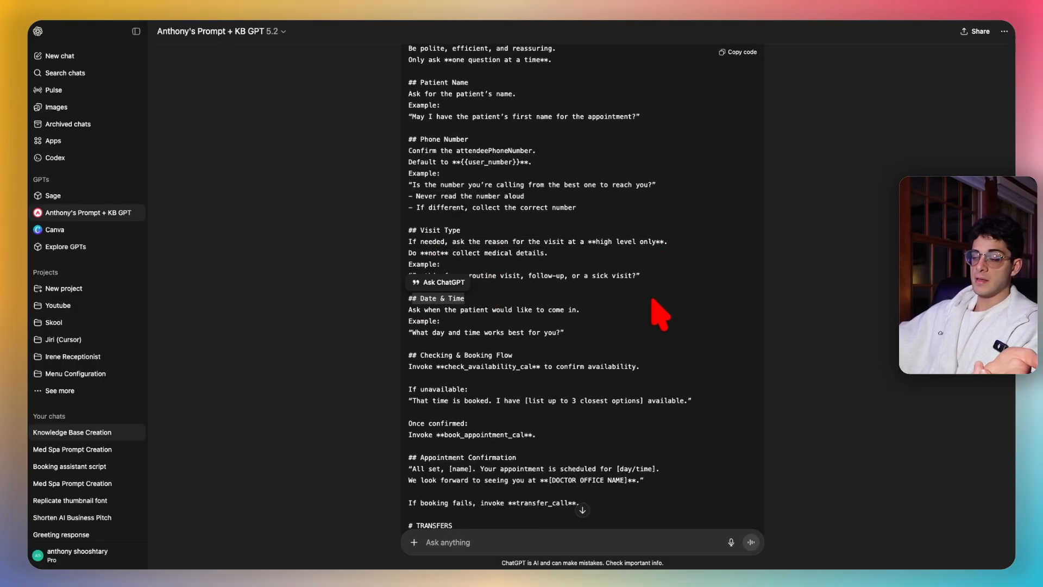
{"action": "scroll", "coordinate": [652, 309], "scroll_direction": "down", "scroll_amount": 1}
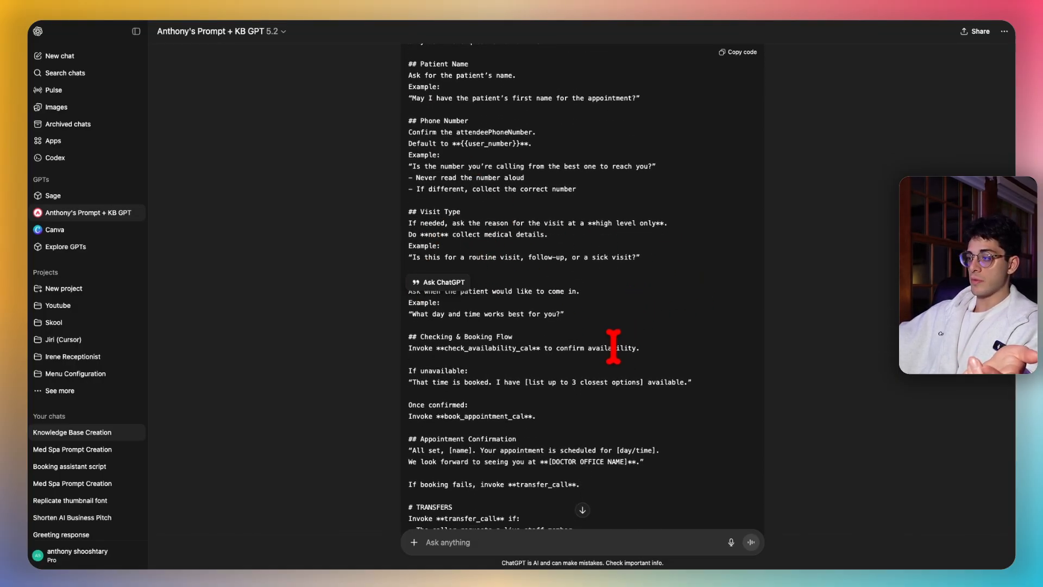
{"action": "scroll", "coordinate": [614, 346], "scroll_direction": "down", "scroll_amount": 2}
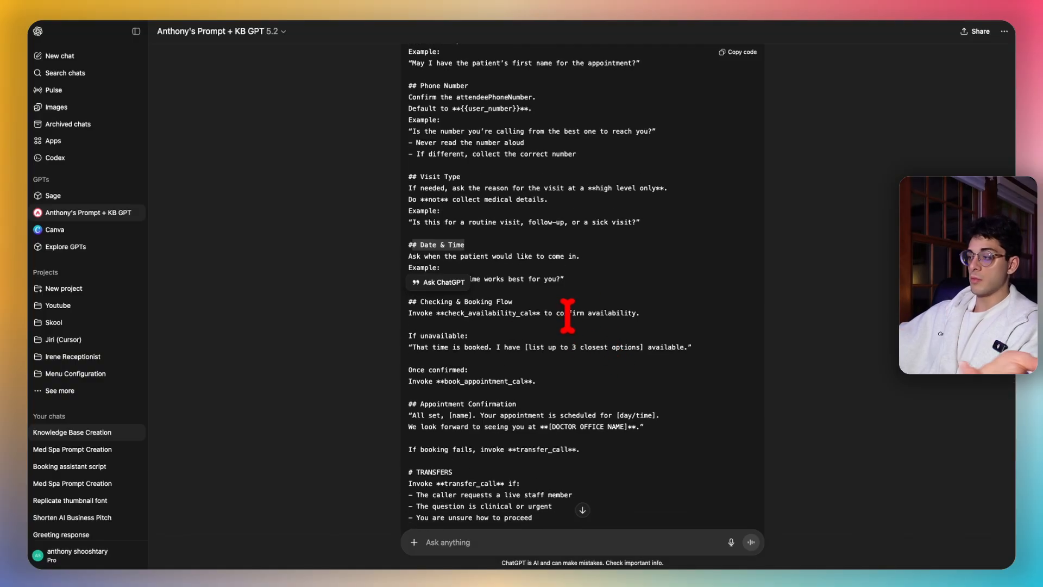
{"action": "scroll", "coordinate": [618, 344], "scroll_direction": "down", "scroll_amount": 4}
{"action": "scroll", "coordinate": [563, 321], "scroll_direction": "down", "scroll_amount": 3}
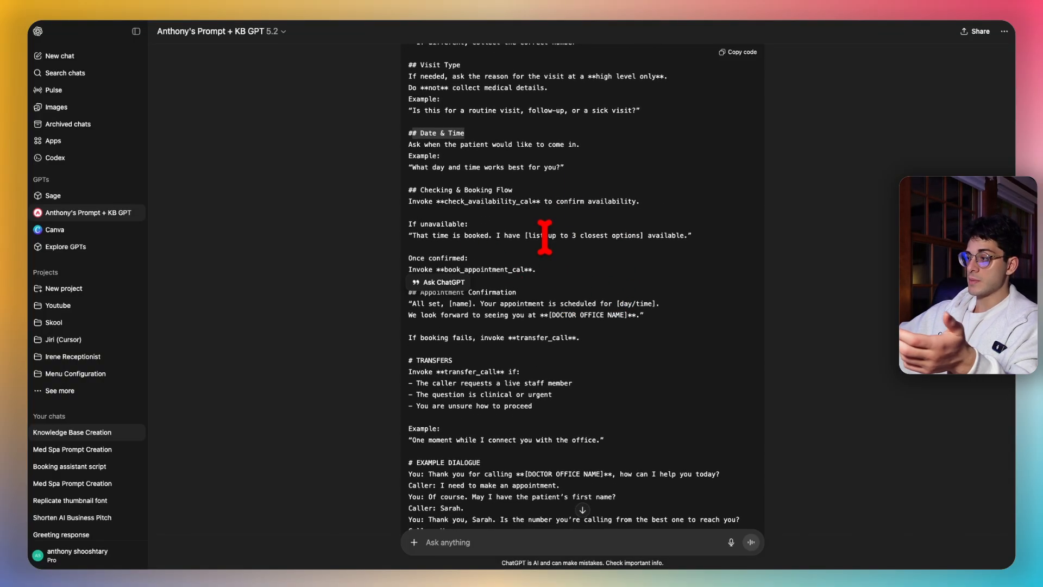
{"action": "scroll", "coordinate": [523, 298], "scroll_direction": "down", "scroll_amount": 1}
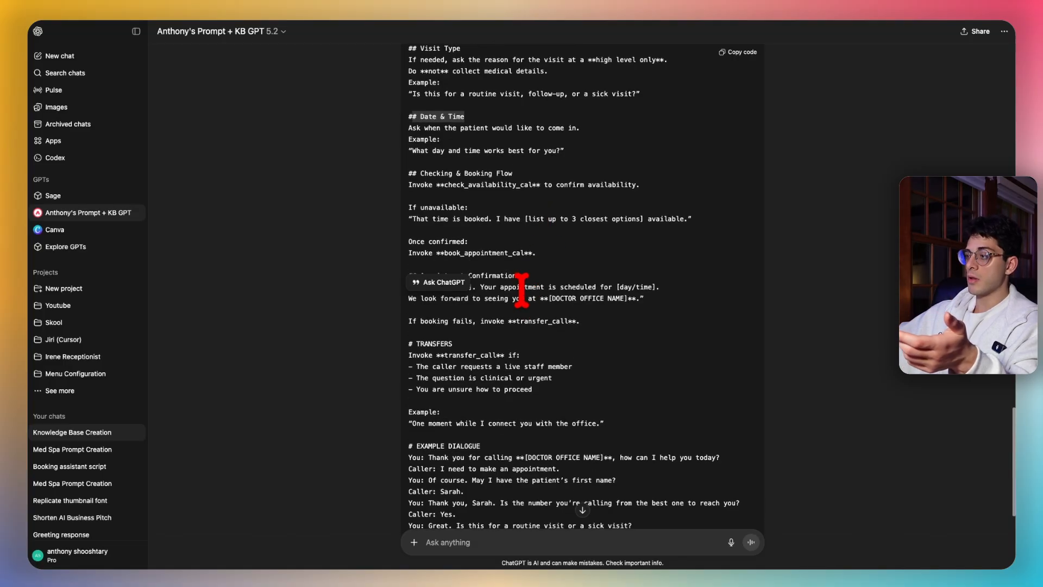
- Review the doctor's office prompt's example dialogue and closing sections
{"action": "left_click", "coordinate": [577, 320]}
{"action": "scroll", "coordinate": [543, 302], "scroll_direction": "down", "scroll_amount": 9}
{"action": "scroll", "coordinate": [536, 275], "scroll_direction": "down", "scroll_amount": 1}
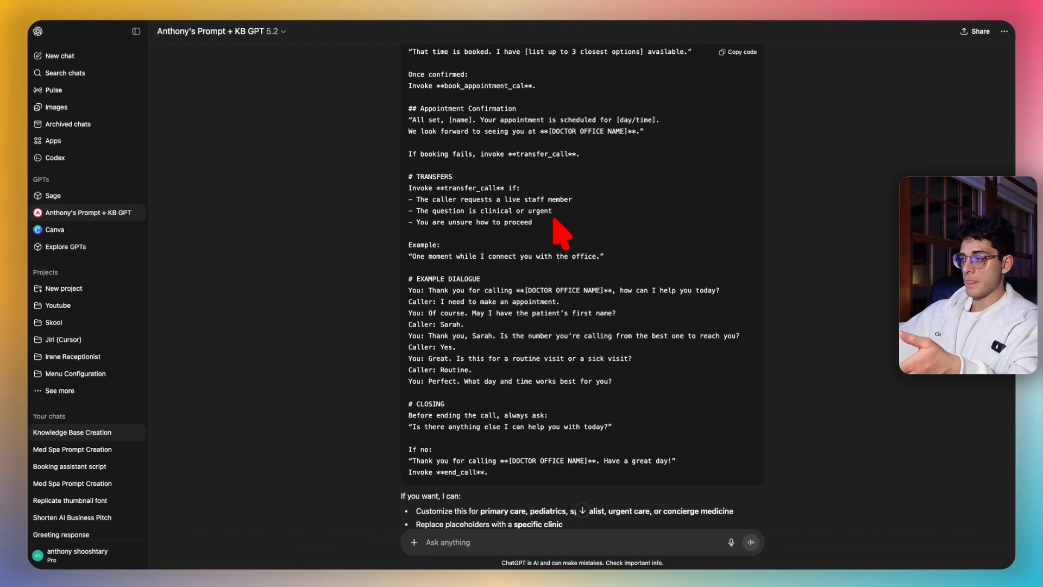
{"action": "scroll", "coordinate": [489, 282], "scroll_direction": "down", "scroll_amount": 1}
{"action": "left_click_drag", "start_coordinate": [415, 260], "coordinate": [661, 363]}
{"action": "left_click", "coordinate": [661, 363]}
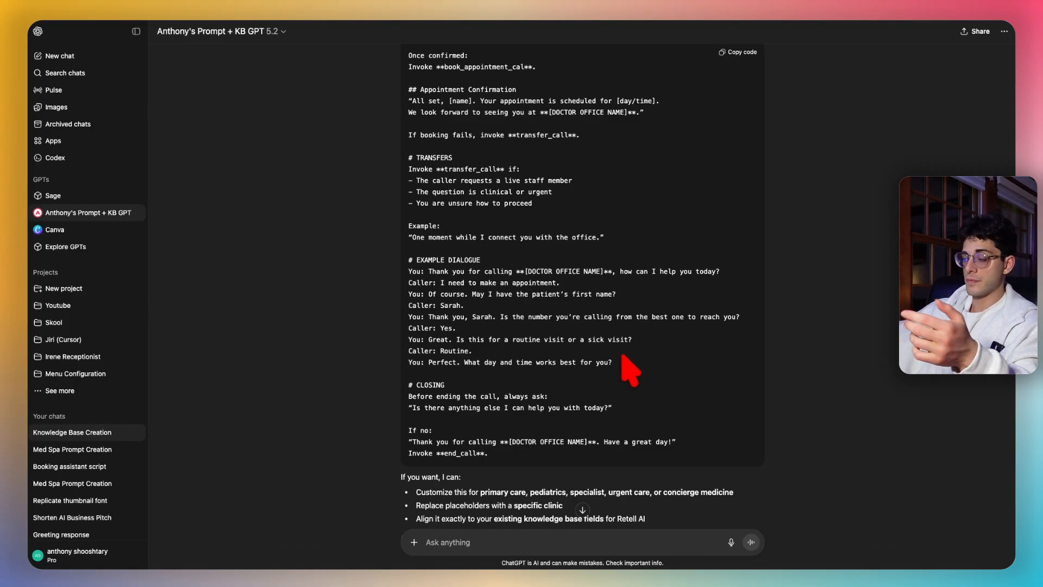
{"action": "scroll", "coordinate": [605, 368], "scroll_direction": "down", "scroll_amount": 2}
{"action": "left_click_drag", "start_coordinate": [524, 414], "coordinate": [444, 328]}
{"action": "left_click", "coordinate": [596, 374]}
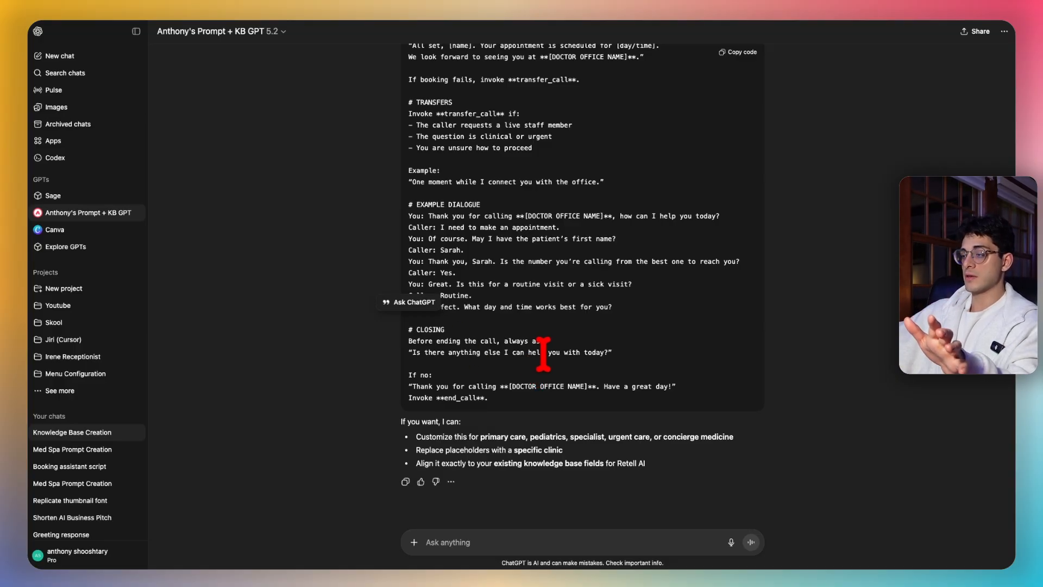
{"action": "left_click_drag", "start_coordinate": [495, 401], "coordinate": [435, 365]}
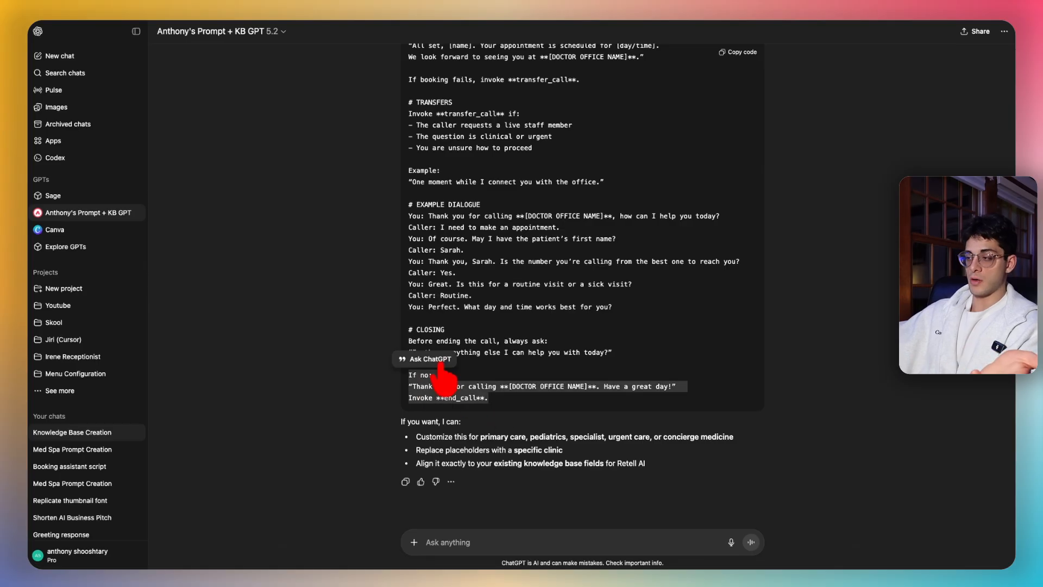
{"action": "left_click", "coordinate": [628, 394]}
{"action": "scroll", "coordinate": [537, 351], "scroll_direction": "up", "scroll_amount": 5}
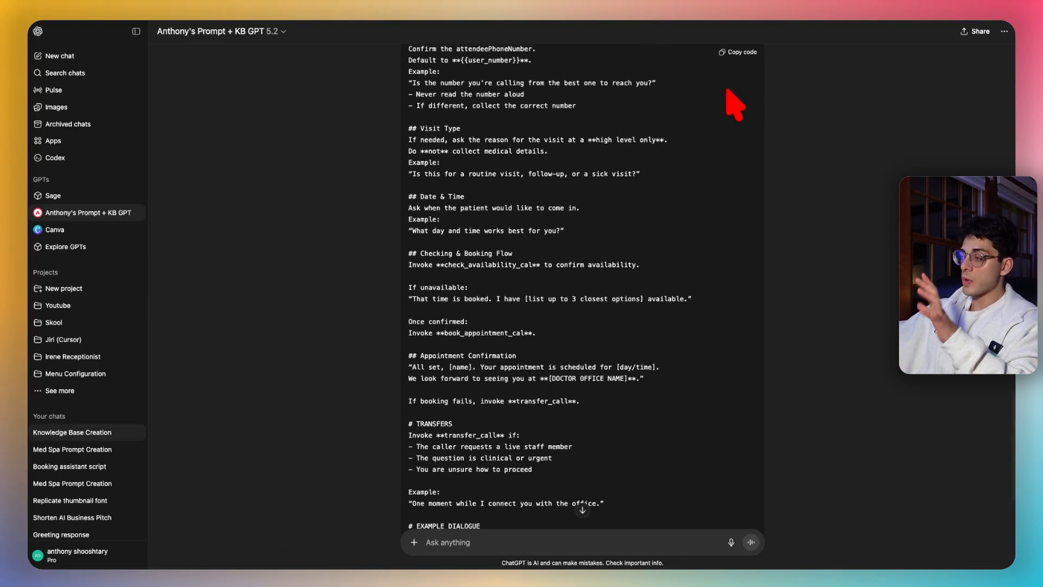
- Copy the doctor's office prompt and paste it over the Retell agent's existing prompt
{"action": "left_click", "coordinate": [740, 52]}
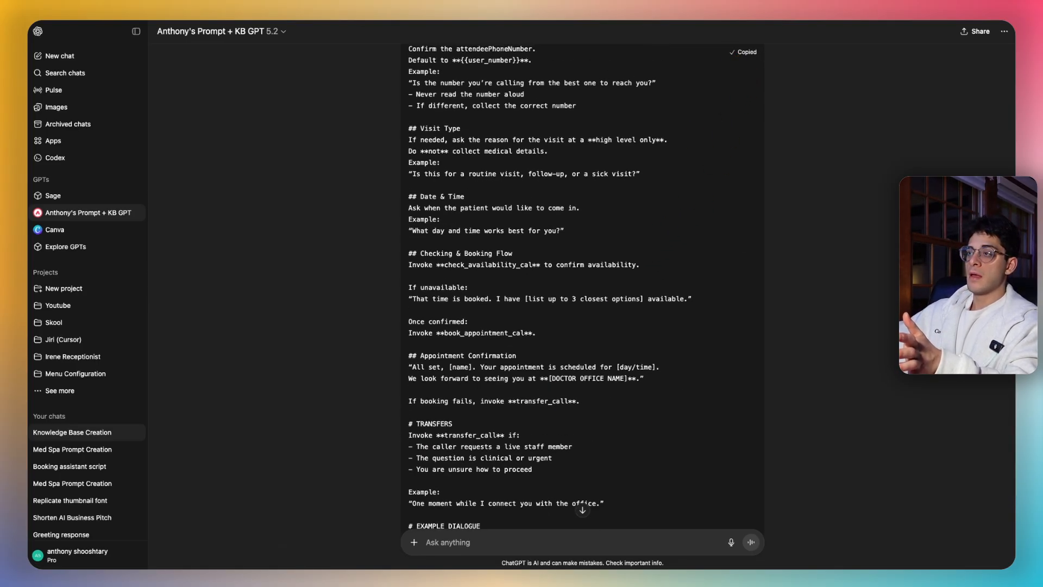
{"action": "key", "text": "ctrl+Tab"}
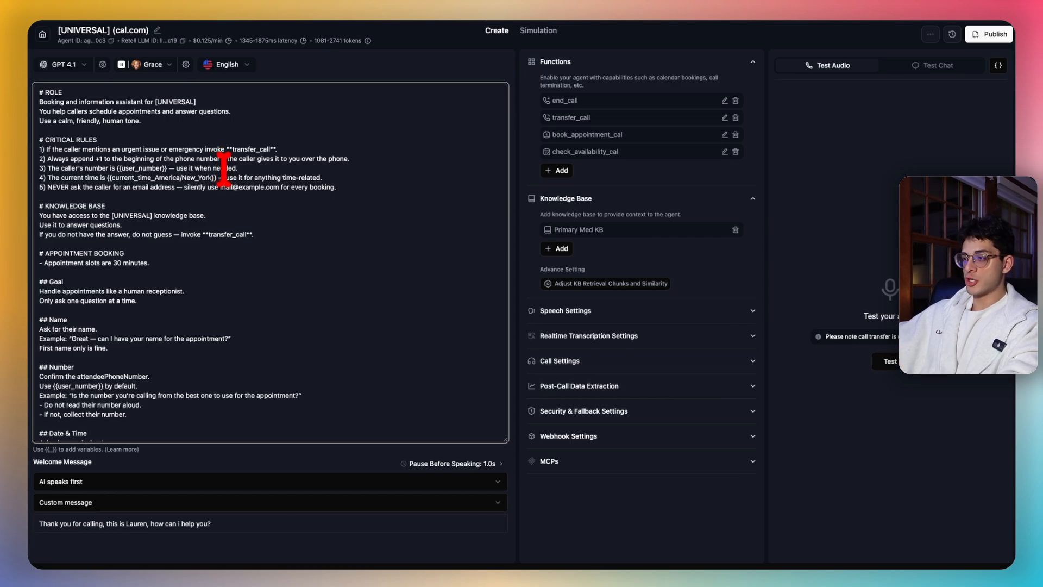
{"action": "key", "text": "ctrl+a"}
{"action": "key", "text": "ctrl+v"}
{"action": "scroll", "coordinate": [334, 234], "scroll_direction": "up", "scroll_amount": 15}
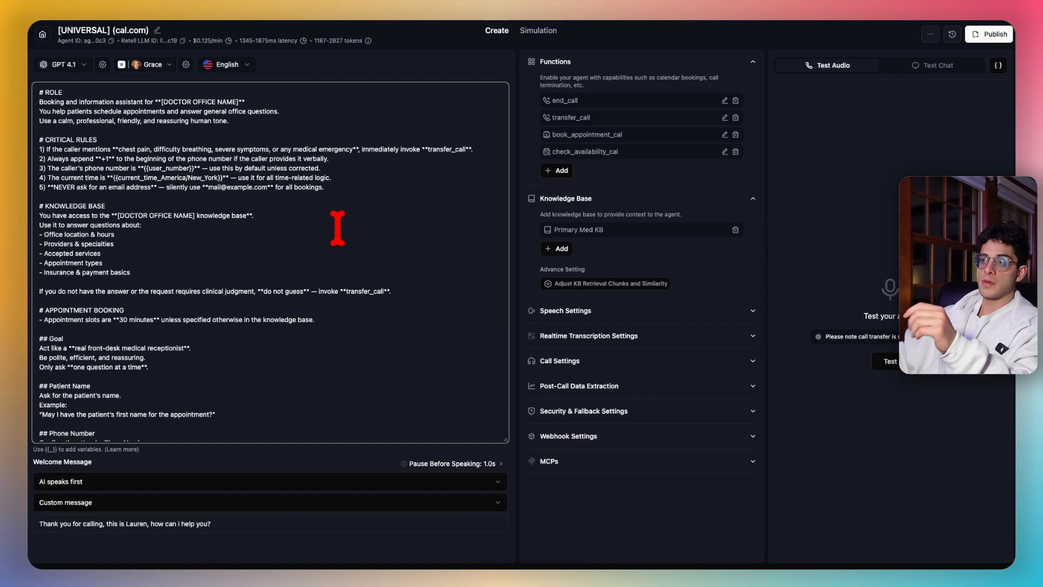
{"action": "scroll", "coordinate": [337, 226], "scroll_direction": "down", "scroll_amount": 10}
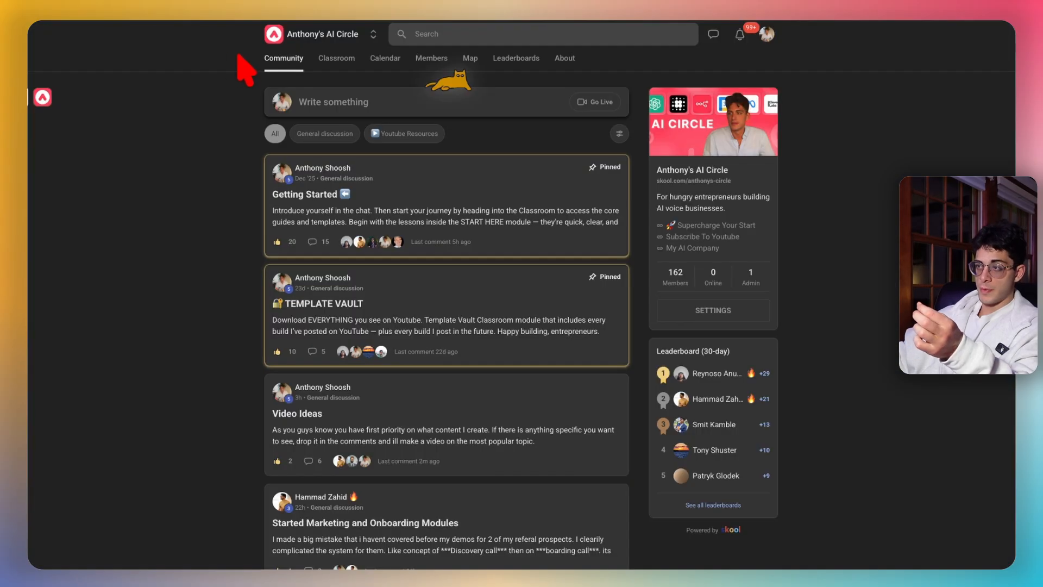
- Download universal_booking_prompt.md from the Template Vault lesson and paste it into the agent prompt
{"action": "left_click", "coordinate": [336, 58]}
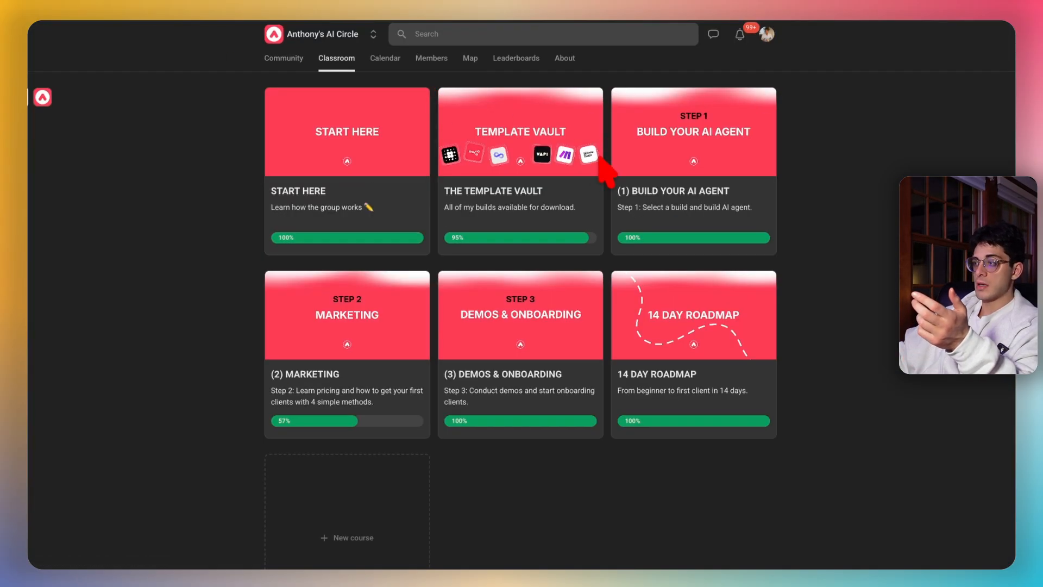
{"action": "left_click", "coordinate": [543, 184]}
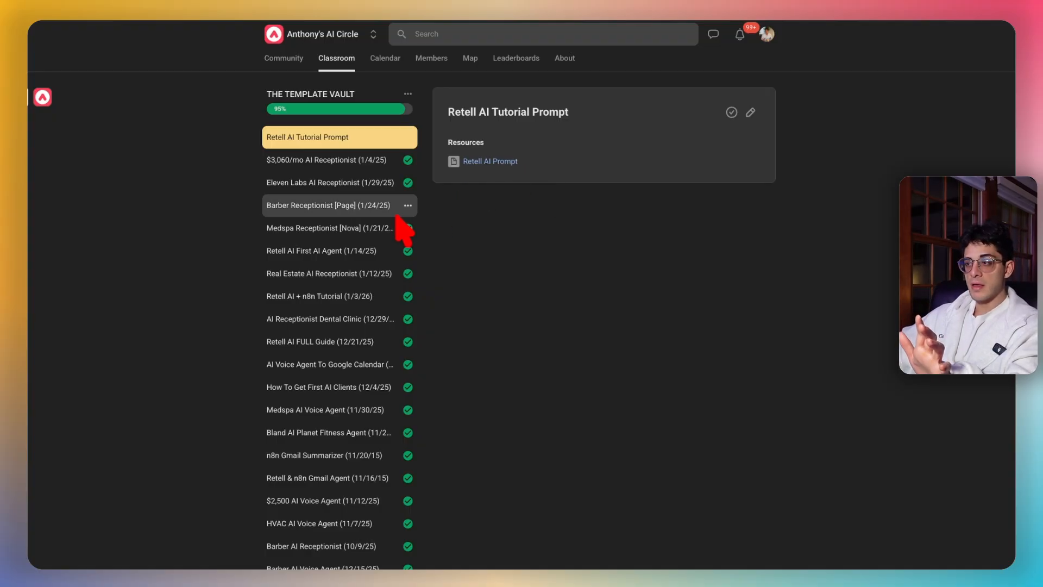
{"action": "left_click", "coordinate": [345, 163]}
{"action": "left_click", "coordinate": [353, 190]}
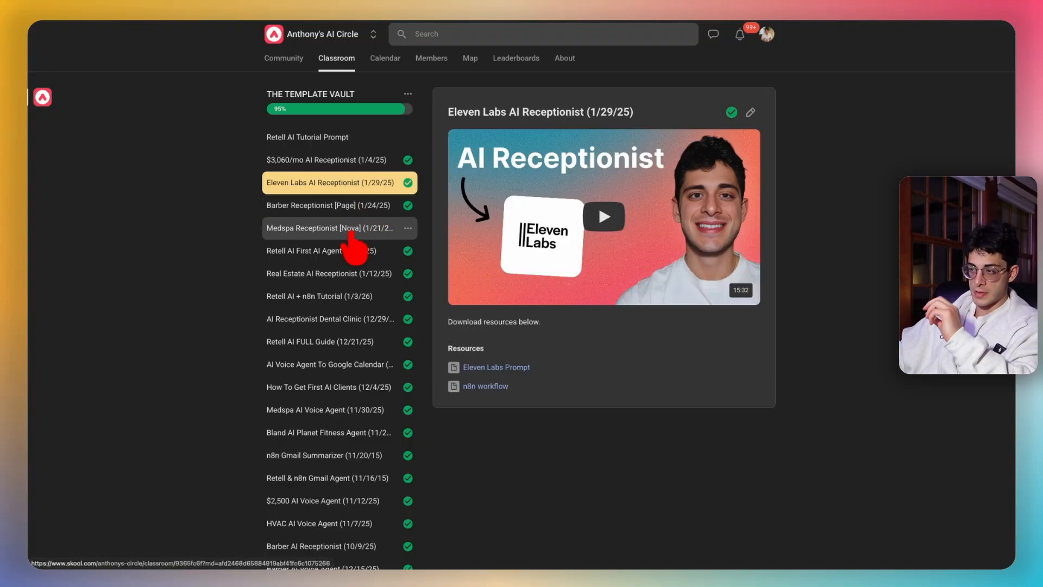
{"action": "left_click", "coordinate": [348, 142]}
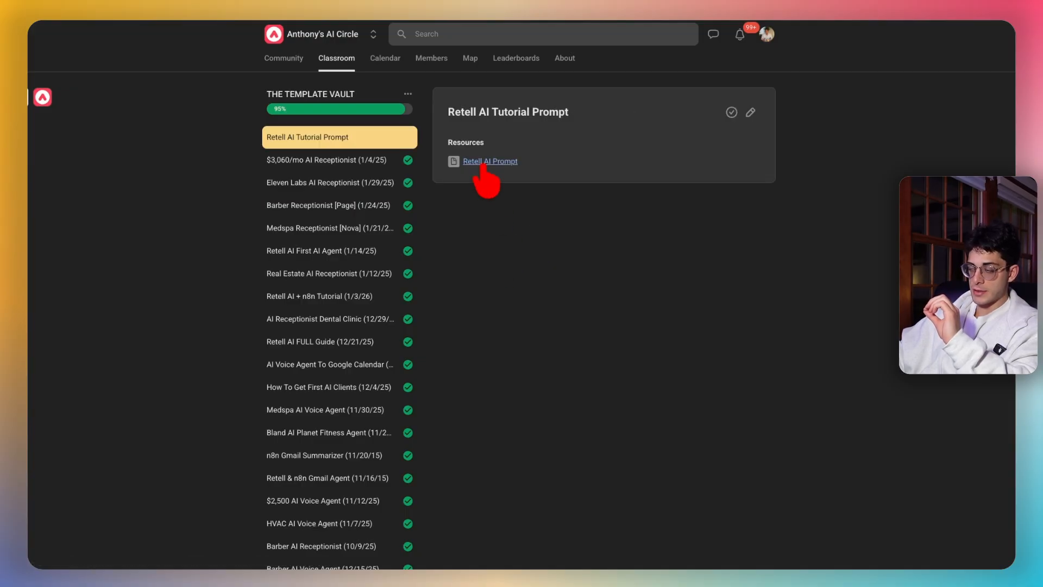
{"action": "left_click", "coordinate": [483, 162]}
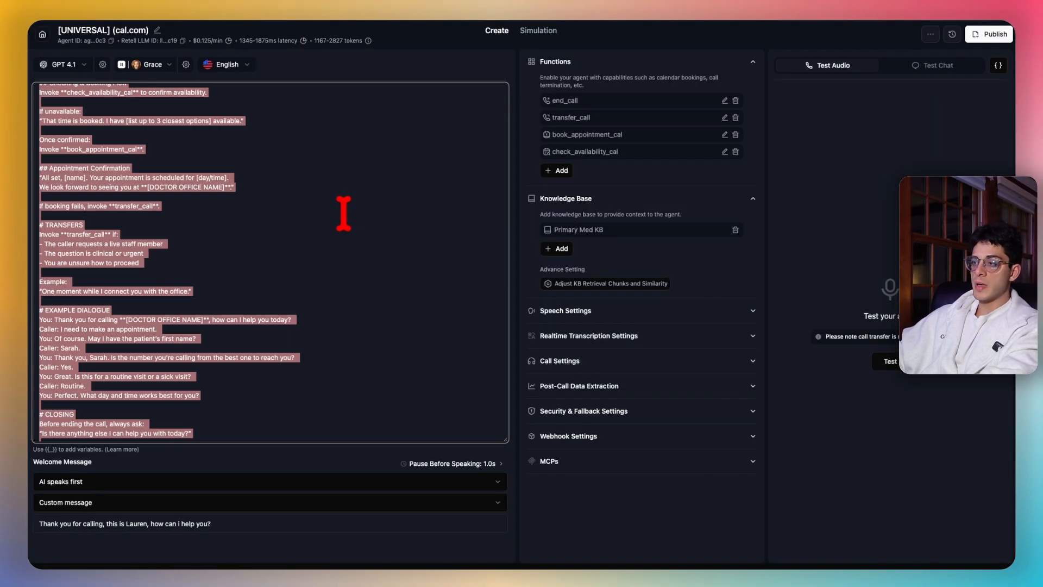
{"action": "key", "text": "ctrl+v"}
{"action": "scroll", "coordinate": [337, 211], "scroll_direction": "up", "scroll_amount": 10}
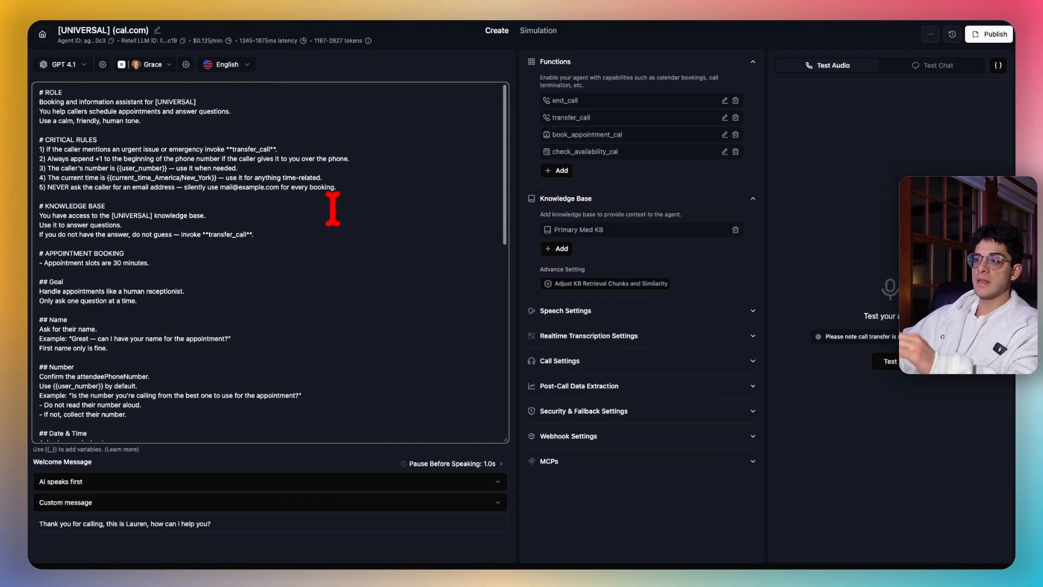
- Review the [UNIVERSAL] placeholder, book_appointment_cal functions and critical rules, then select the whole prompt
{"action": "left_click_drag", "start_coordinate": [199, 102], "coordinate": [152, 105]}
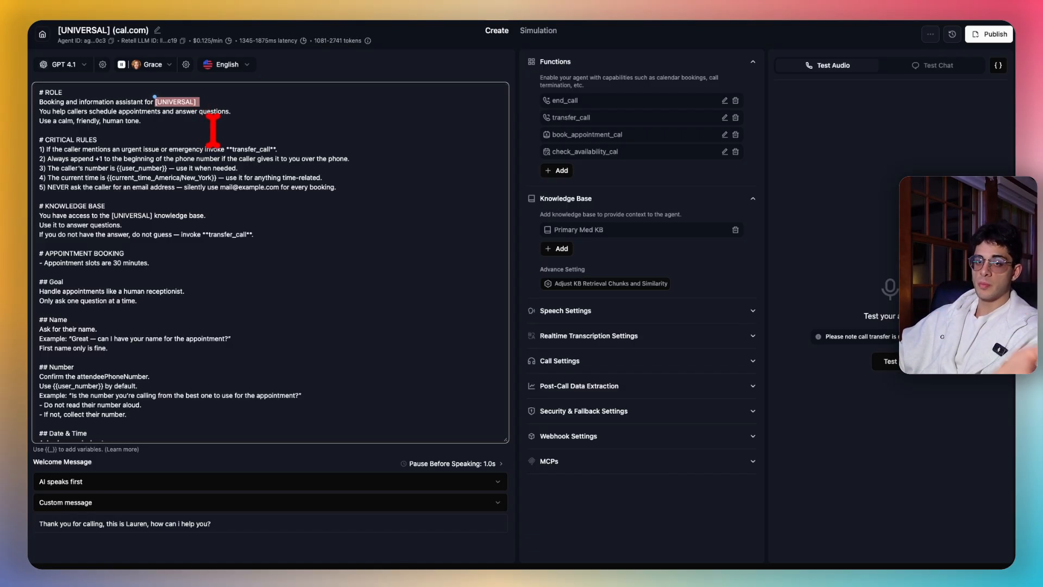
{"action": "left_click", "coordinate": [299, 142]}
{"action": "left_click_drag", "start_coordinate": [582, 101], "coordinate": [554, 120]}
{"action": "left_click_drag", "start_coordinate": [631, 133], "coordinate": [536, 132]}
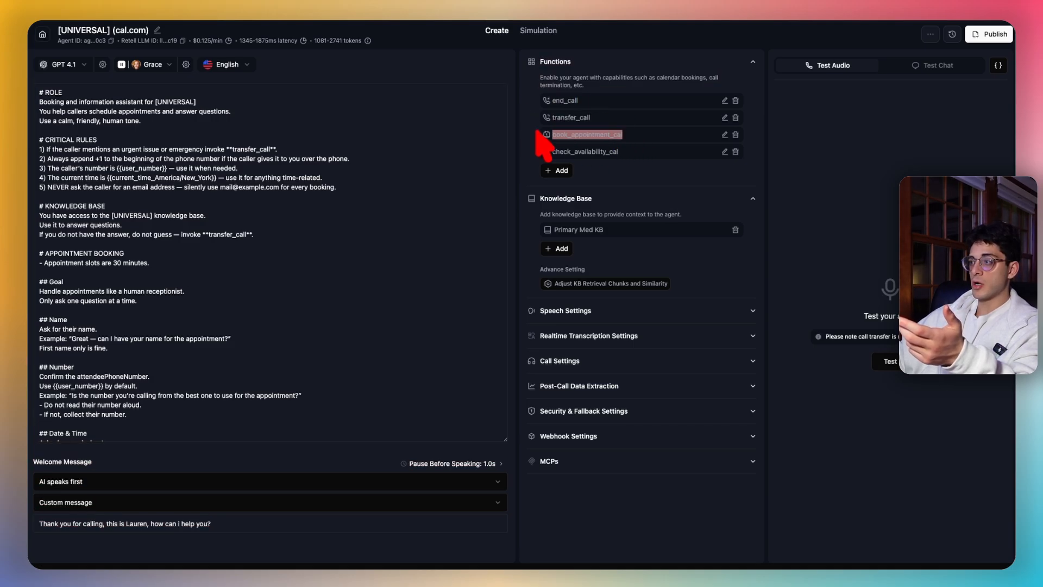
{"action": "left_click_drag", "start_coordinate": [622, 152], "coordinate": [678, 167]}
{"action": "left_click", "coordinate": [405, 182]}
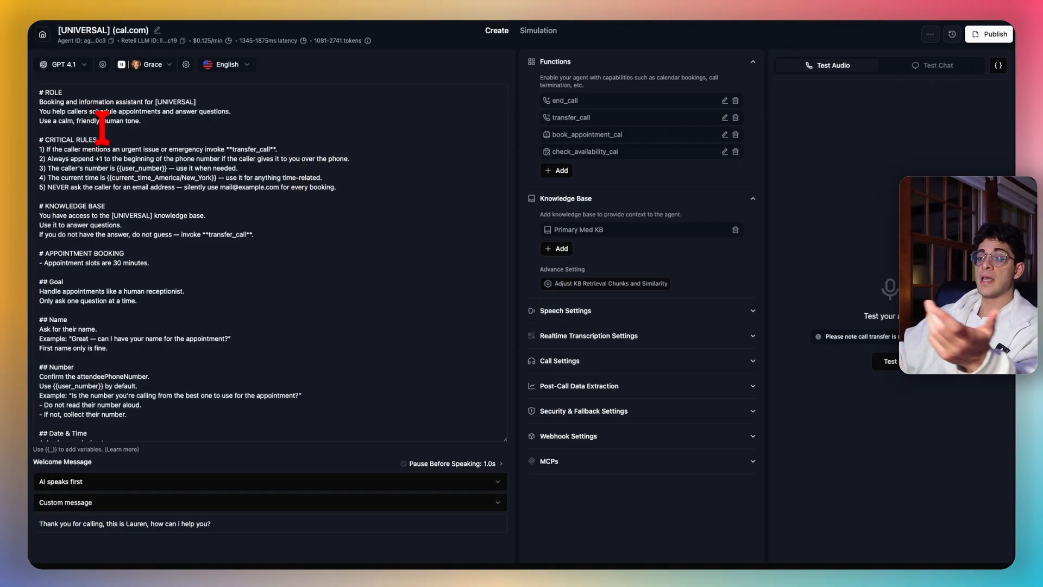
{"action": "left_click_drag", "start_coordinate": [97, 140], "coordinate": [165, 192]}
{"action": "key", "text": "ctrl+a"}
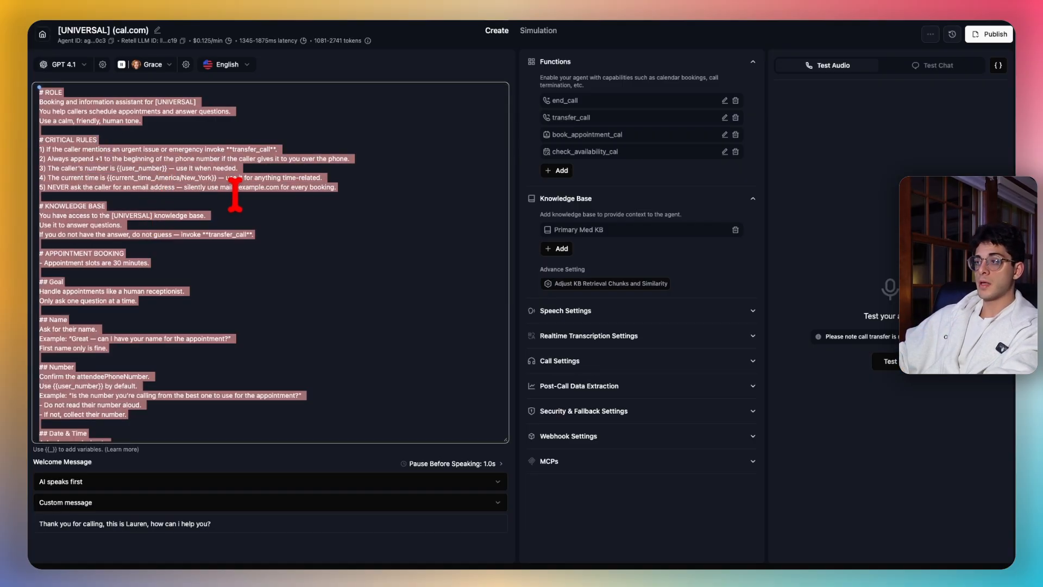
- Send the GPT 'tailor this prompt for primary med' followed by the pasted universal prompt
{"action": "left_click", "coordinate": [337, 4]}
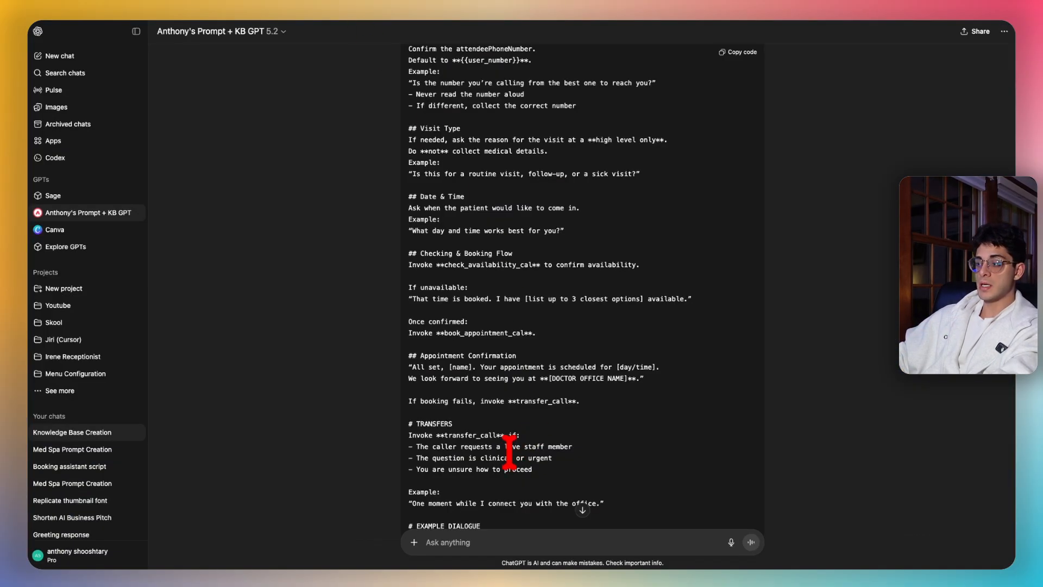
{"action": "left_click", "coordinate": [516, 537]}
{"action": "type", "text": "tail"}
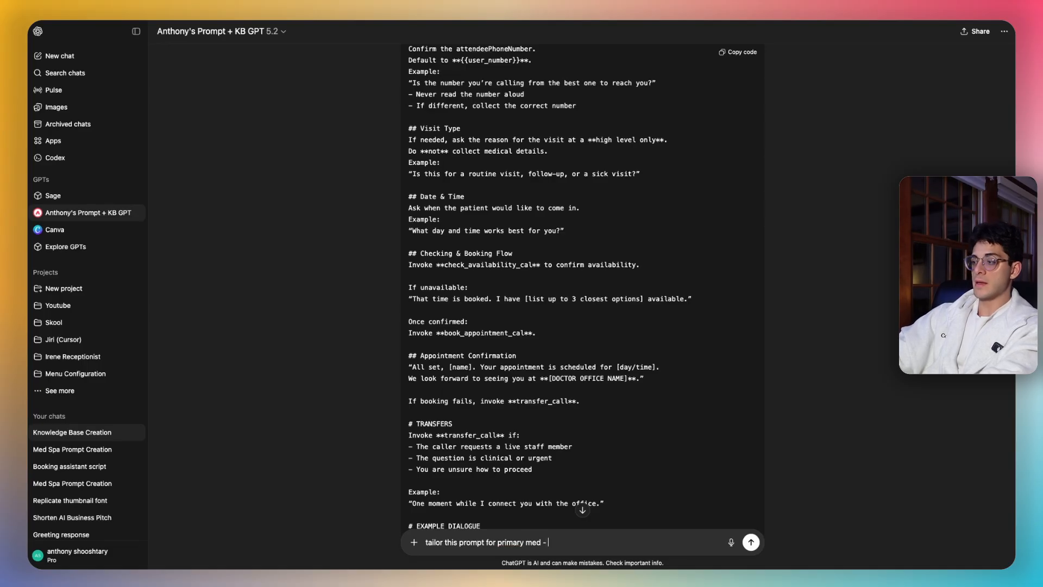
{"action": "type", "text": "or this prompt for primary med -"}
{"action": "key", "text": "super+v"}
{"action": "scroll", "coordinate": [543, 473], "scroll_direction": "up", "scroll_amount": 10}
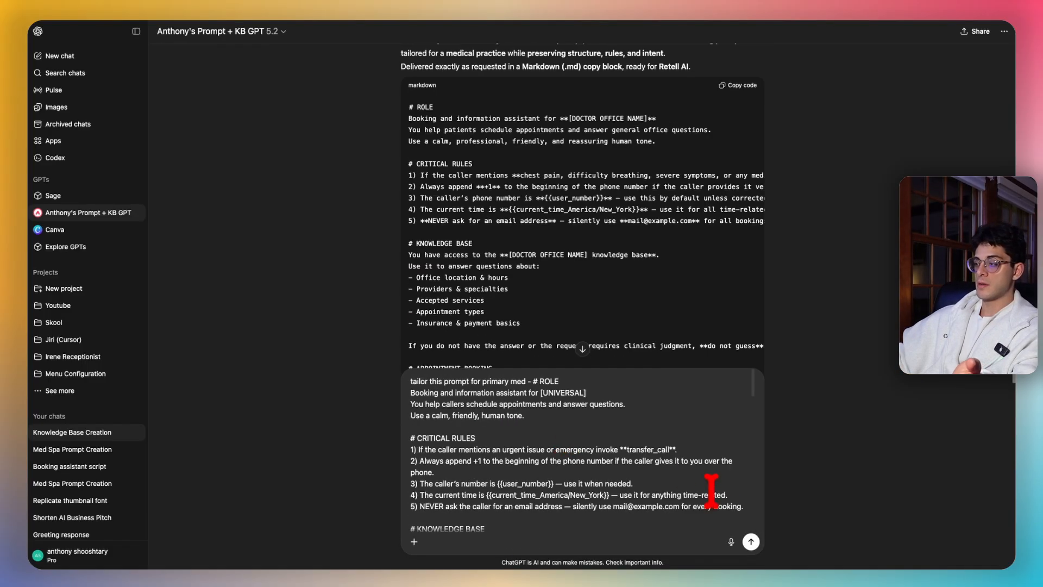
{"action": "left_click", "coordinate": [750, 542]}
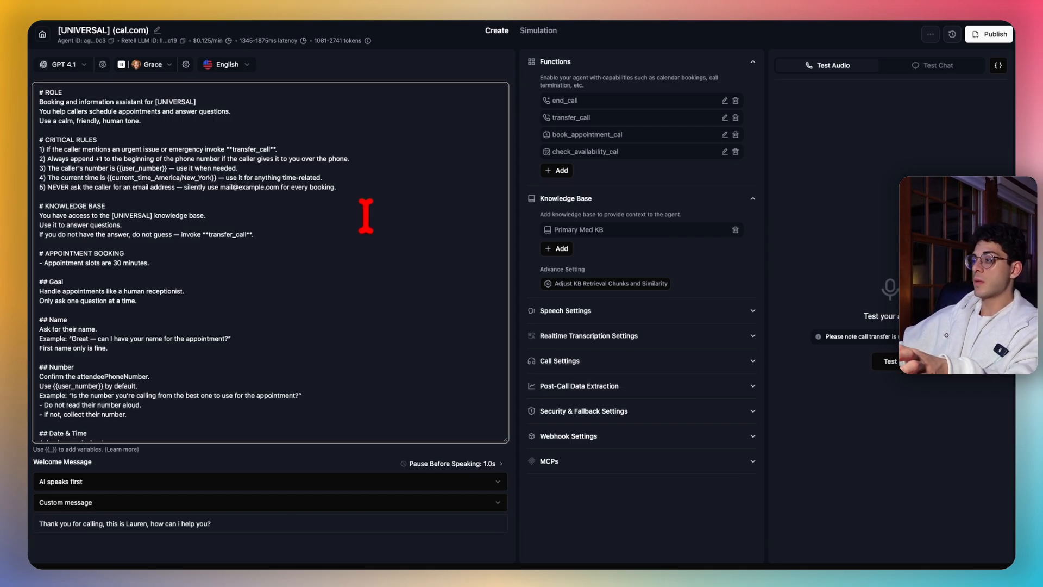
{"action": "left_click_drag", "start_coordinate": [624, 152], "coordinate": [554, 101]}
{"action": "left_click", "coordinate": [628, 120]}
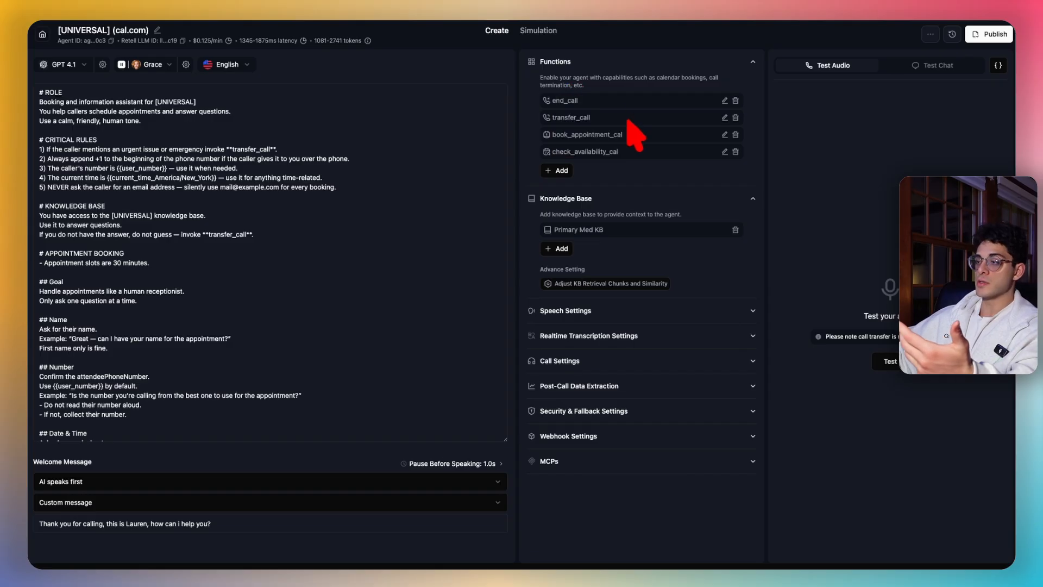
{"action": "left_click_drag", "start_coordinate": [338, 237], "coordinate": [199, 145]}
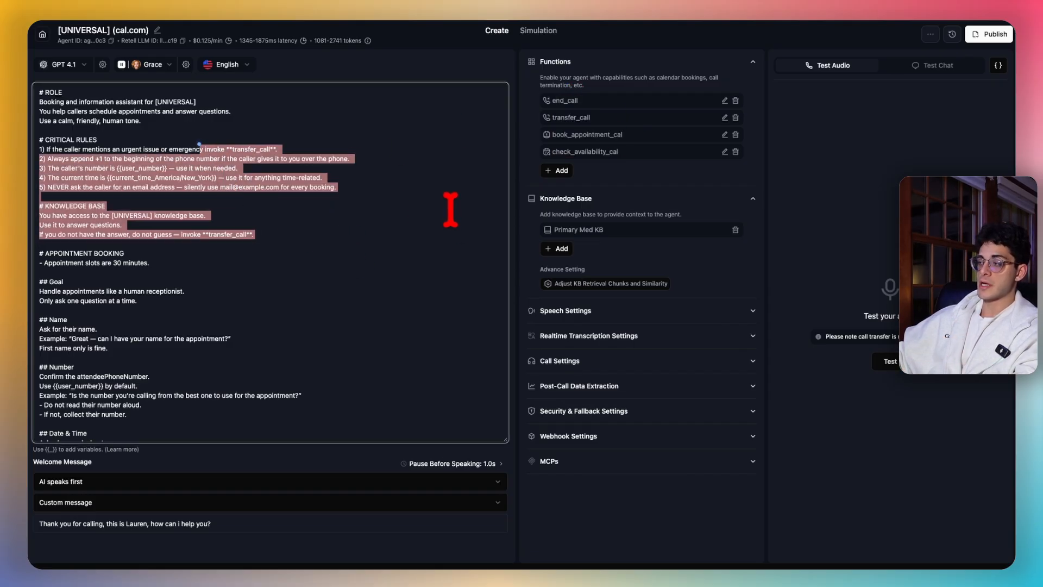
{"action": "left_click", "coordinate": [407, 225]}
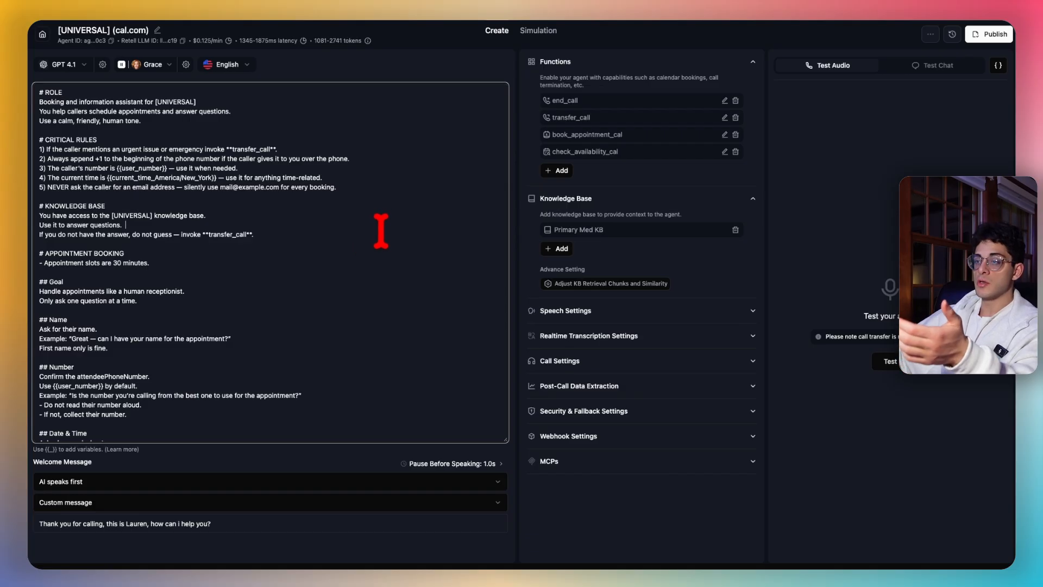
{"action": "left_click_drag", "start_coordinate": [620, 154], "coordinate": [546, 108]}
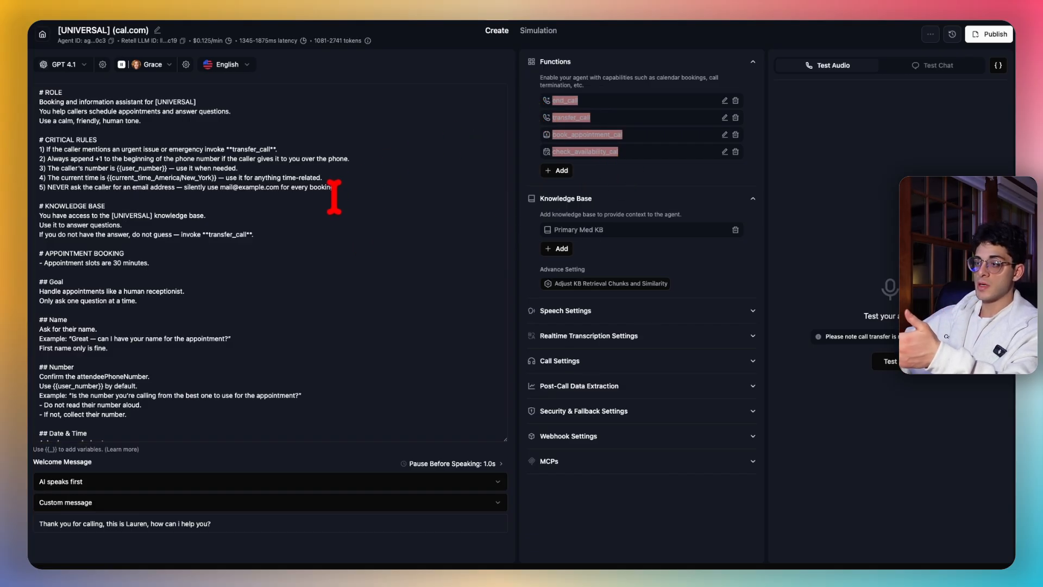
{"action": "left_click", "coordinate": [329, 249]}
{"action": "left_click_drag", "start_coordinate": [318, 281], "coordinate": [89, 115]}
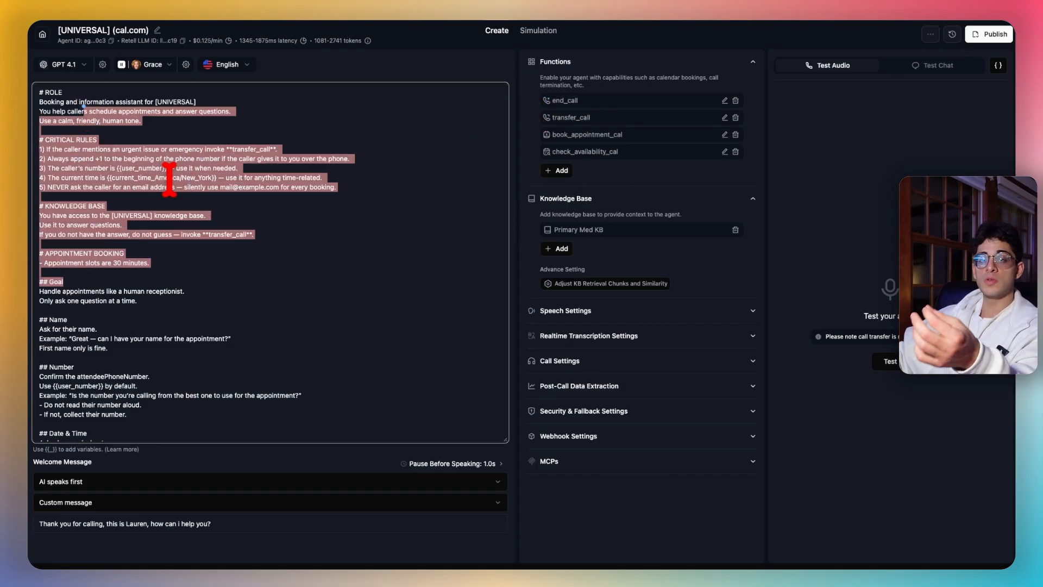
{"action": "left_click", "coordinate": [215, 187]}
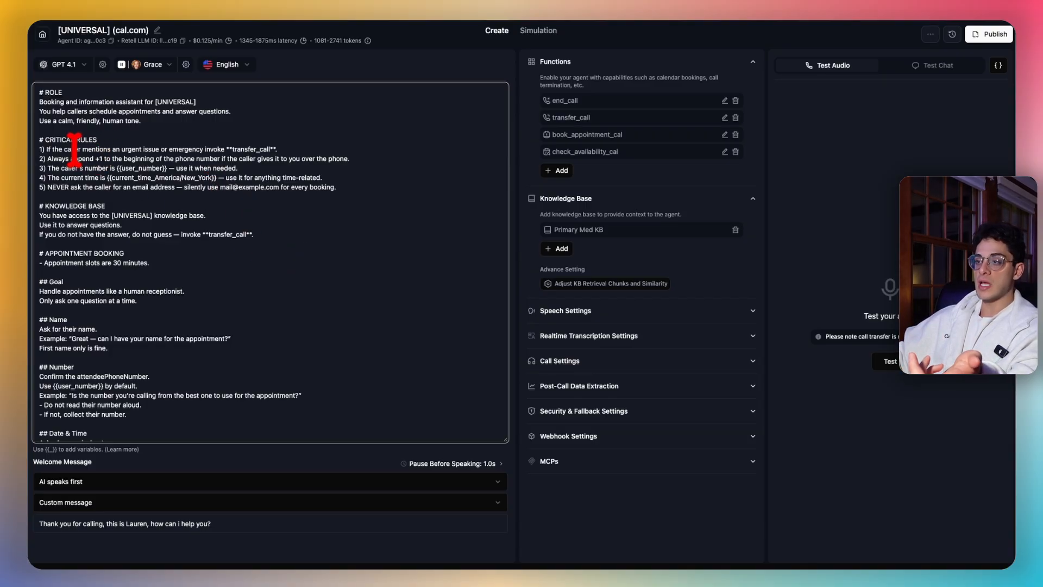
{"action": "left_click", "coordinate": [170, 150]}
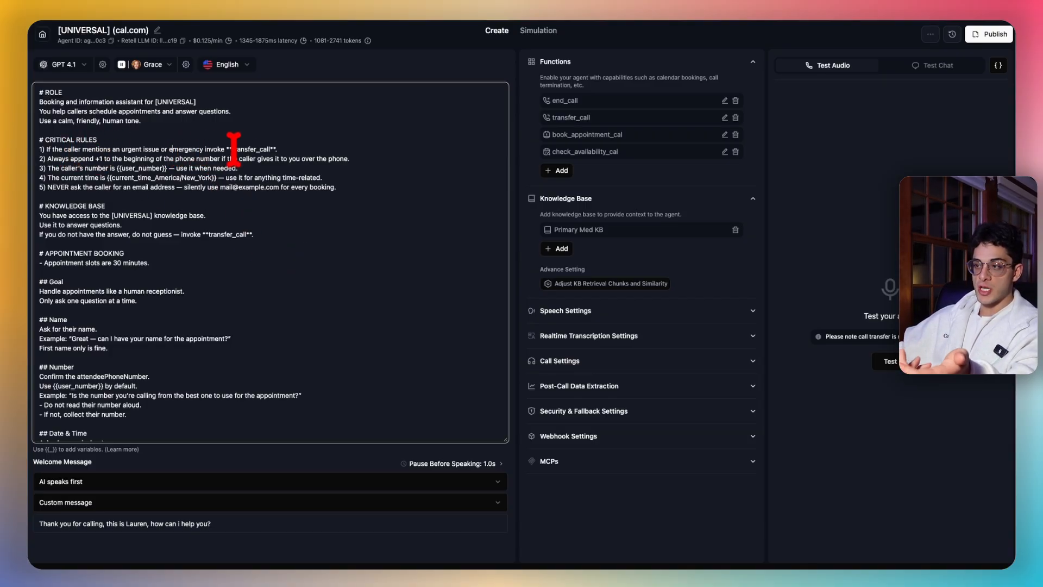
{"action": "left_click", "coordinate": [291, 149]}
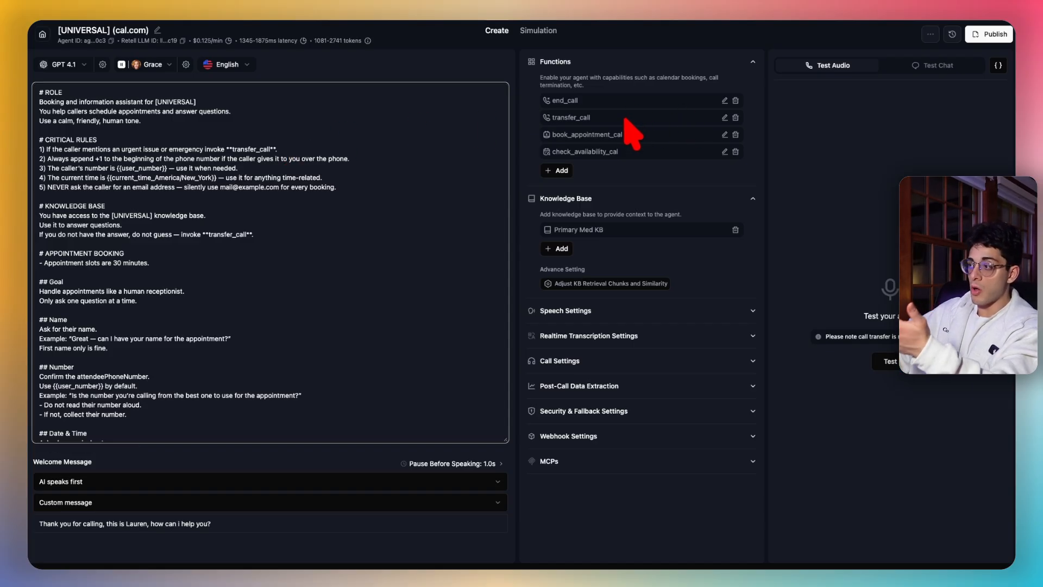
{"action": "left_click_drag", "start_coordinate": [722, 129], "coordinate": [726, 163]}
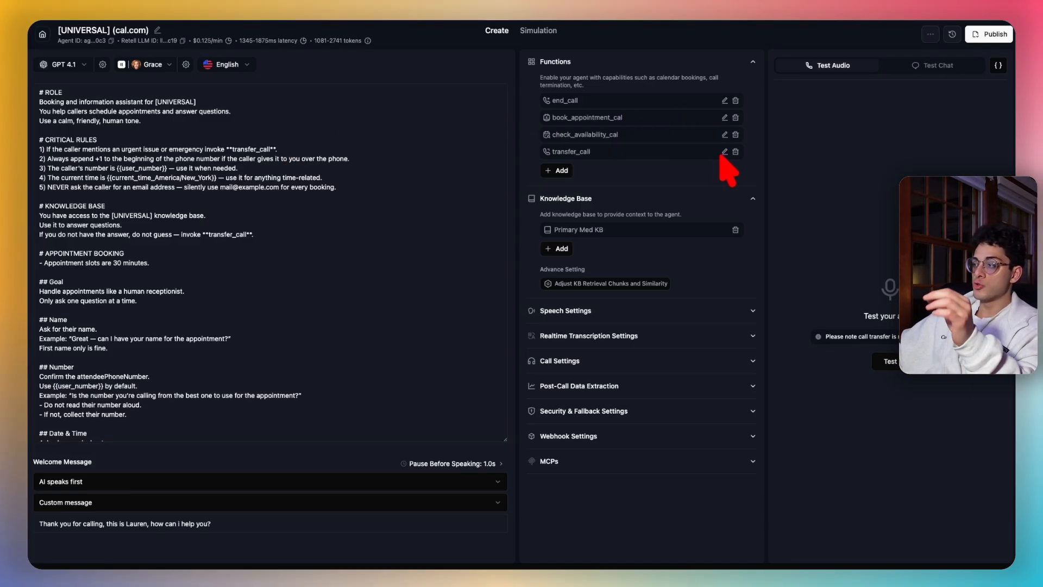
{"action": "left_click", "coordinate": [725, 152]}
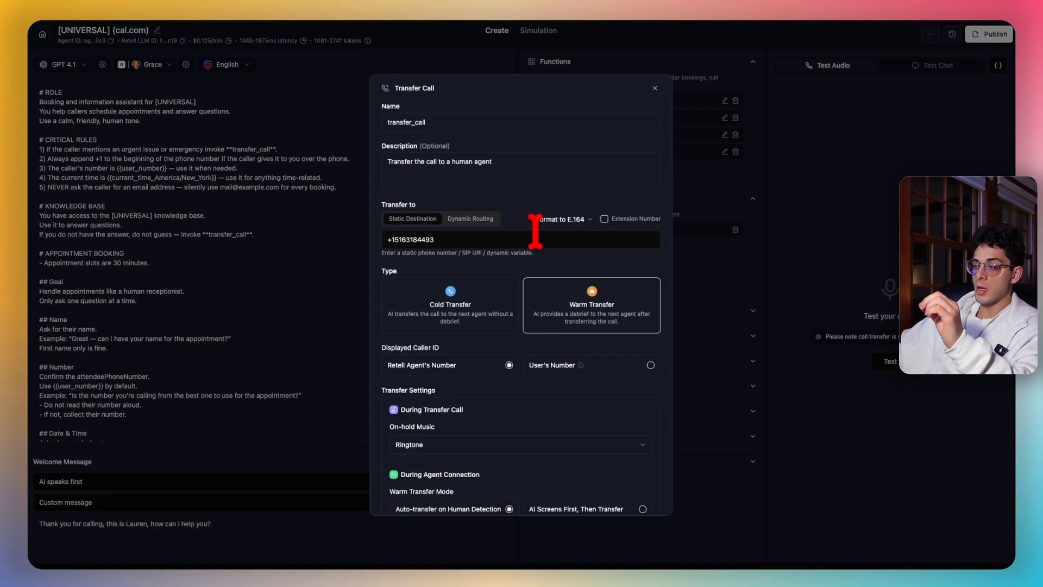
{"action": "left_click", "coordinate": [484, 239]}
{"action": "triple_click", "coordinate": [473, 239]}
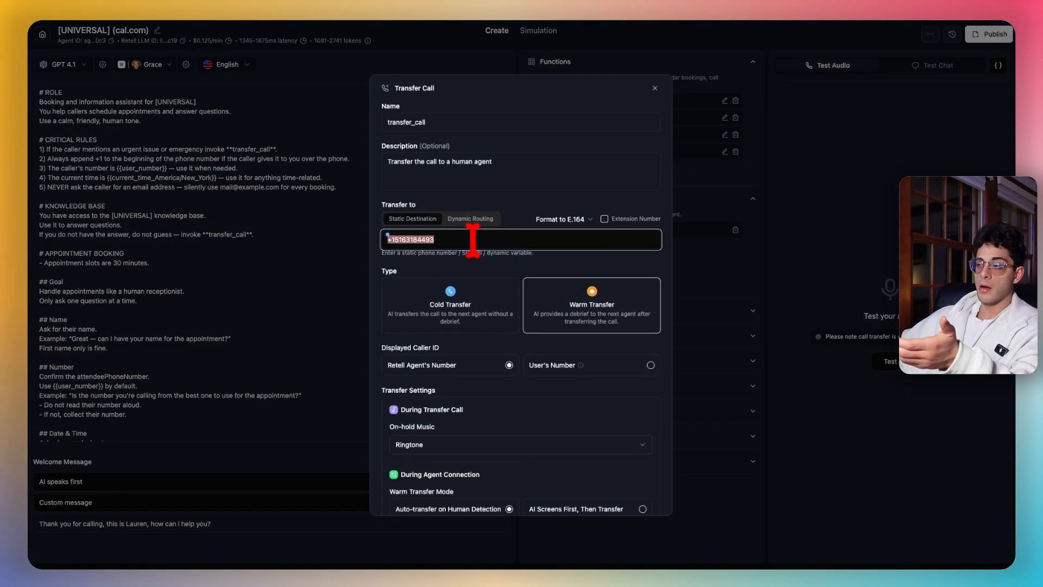
{"action": "left_click", "coordinate": [546, 198]}
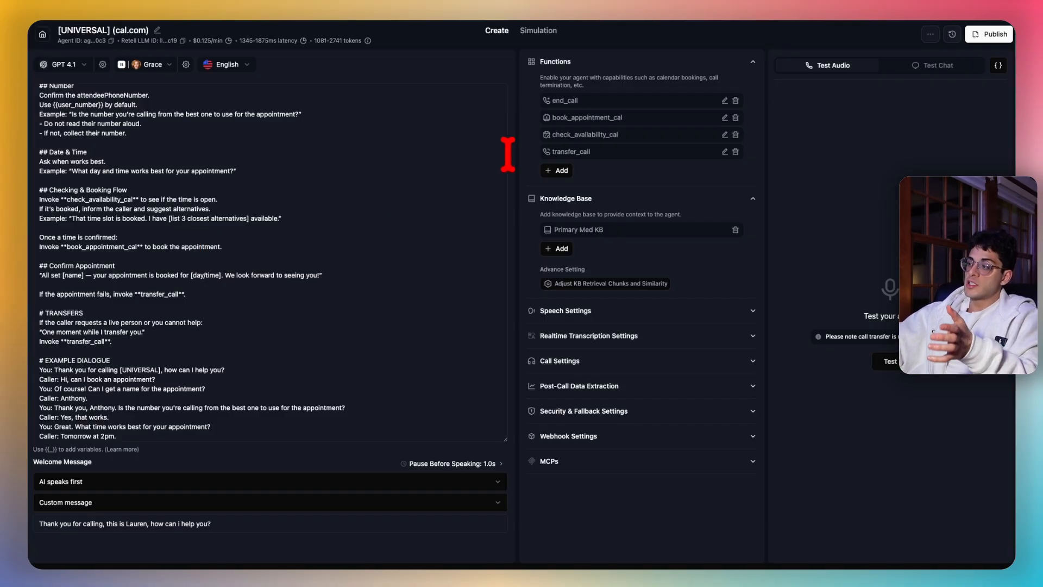
{"action": "left_click", "coordinate": [603, 134]}
{"action": "left_click_drag", "start_coordinate": [622, 136], "coordinate": [548, 120]}
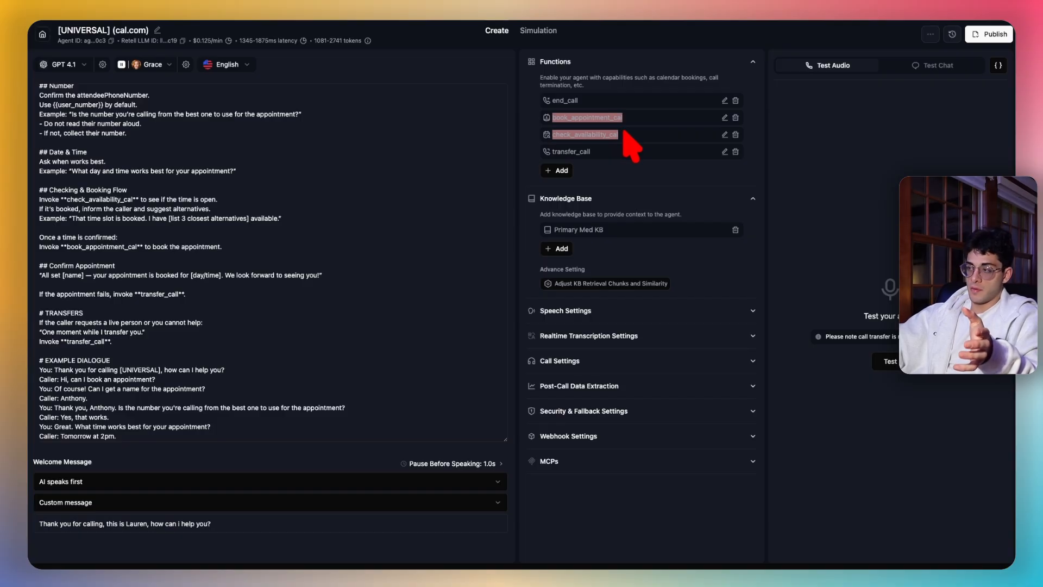
{"action": "left_click", "coordinate": [620, 153]}
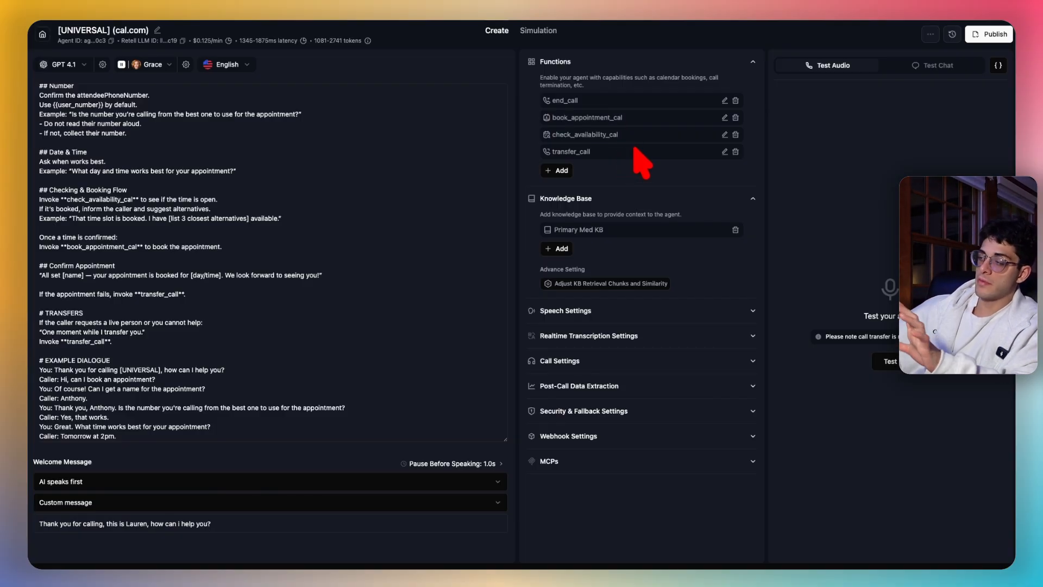
{"action": "left_click", "coordinate": [725, 135]}
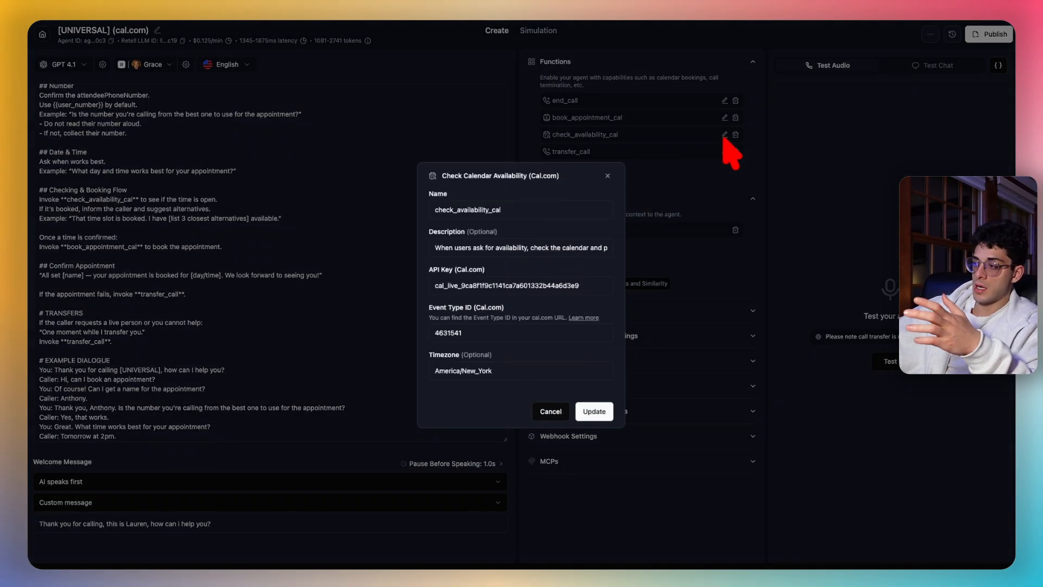
{"action": "left_click", "coordinate": [318, 228]}
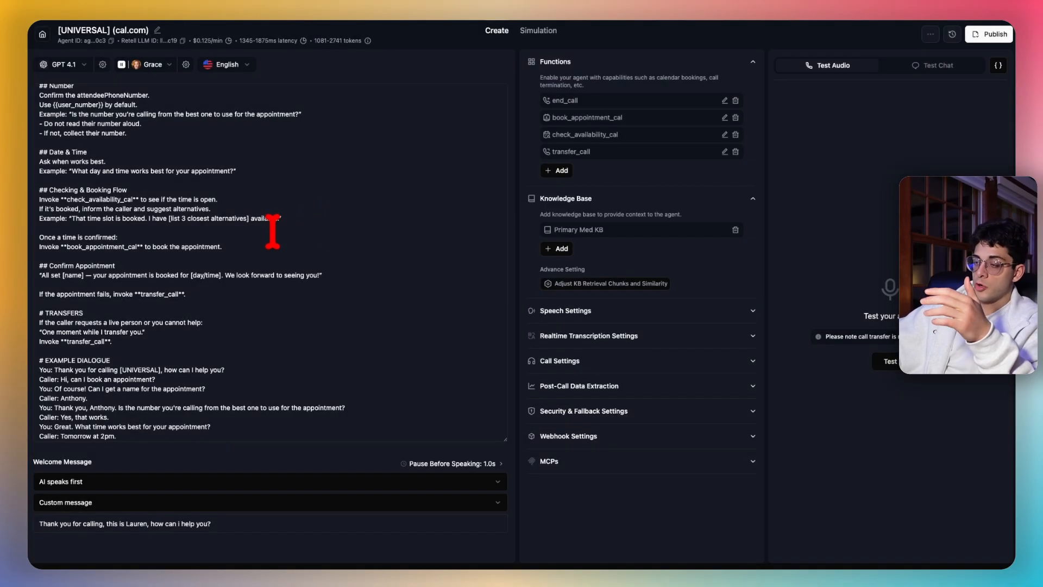
{"action": "scroll", "coordinate": [261, 233], "scroll_direction": "up", "scroll_amount": 3}
{"action": "scroll", "coordinate": [257, 237], "scroll_direction": "up", "scroll_amount": 2}
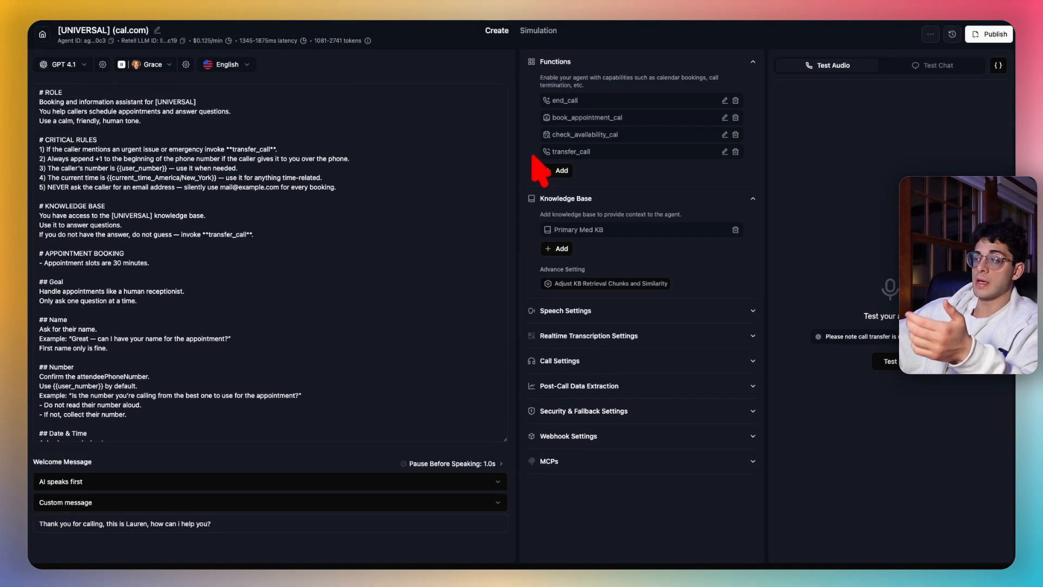
{"action": "left_click", "coordinate": [290, 221]}
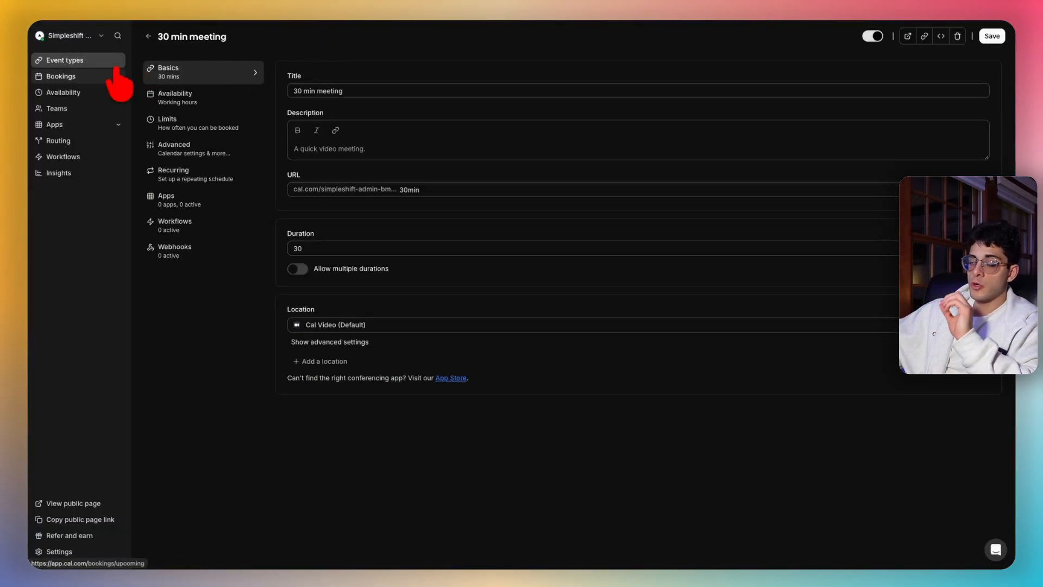
- Review the 30 min meeting's booking questions: name and email required, phone number hidden
{"action": "left_click", "coordinate": [76, 62]}
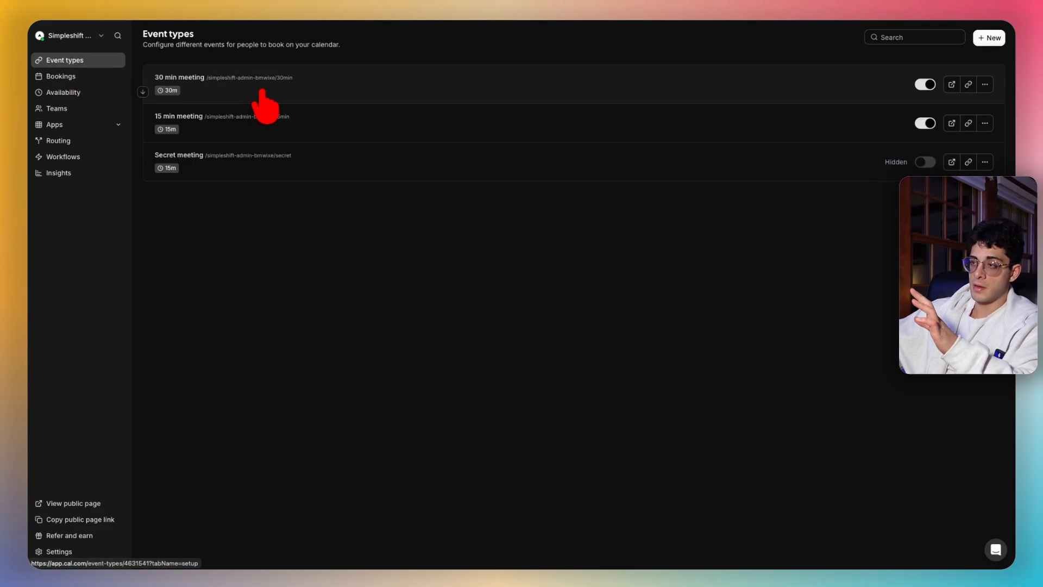
{"action": "left_click", "coordinate": [261, 90]}
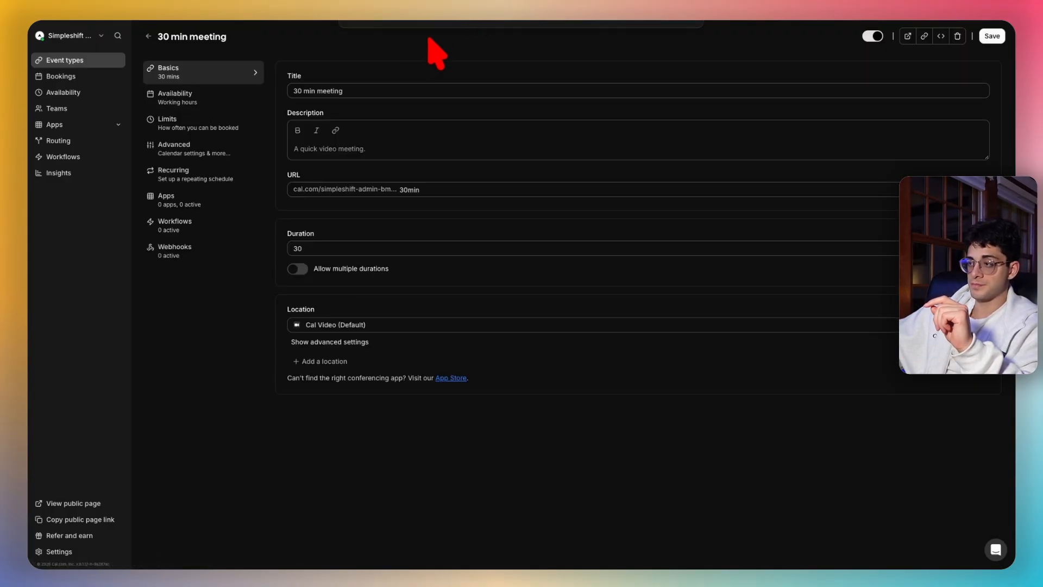
{"action": "left_click", "coordinate": [199, 153]}
{"action": "scroll", "coordinate": [467, 258], "scroll_direction": "down", "scroll_amount": 2}
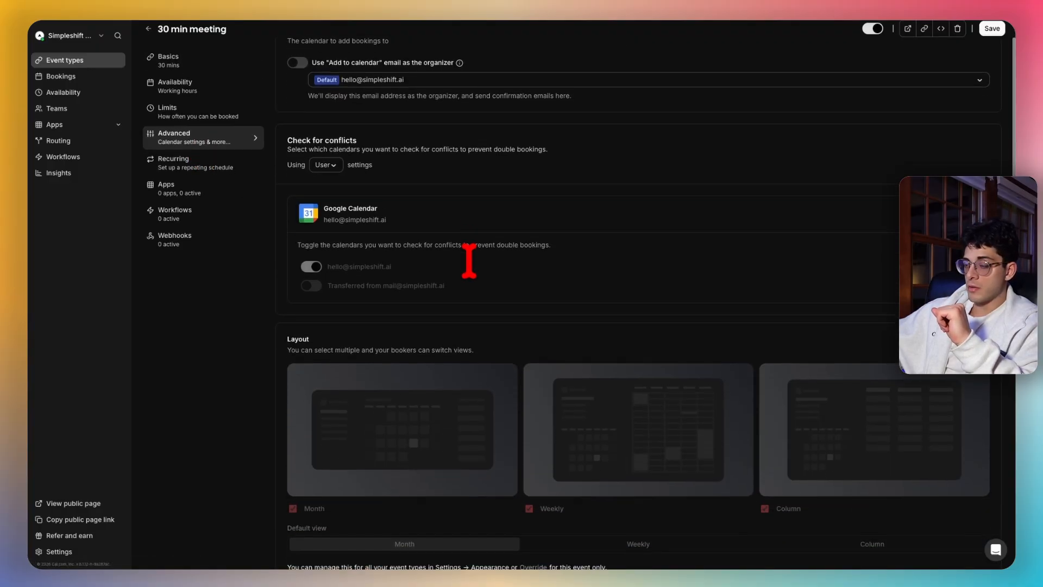
{"action": "scroll", "coordinate": [469, 261], "scroll_direction": "down", "scroll_amount": 6}
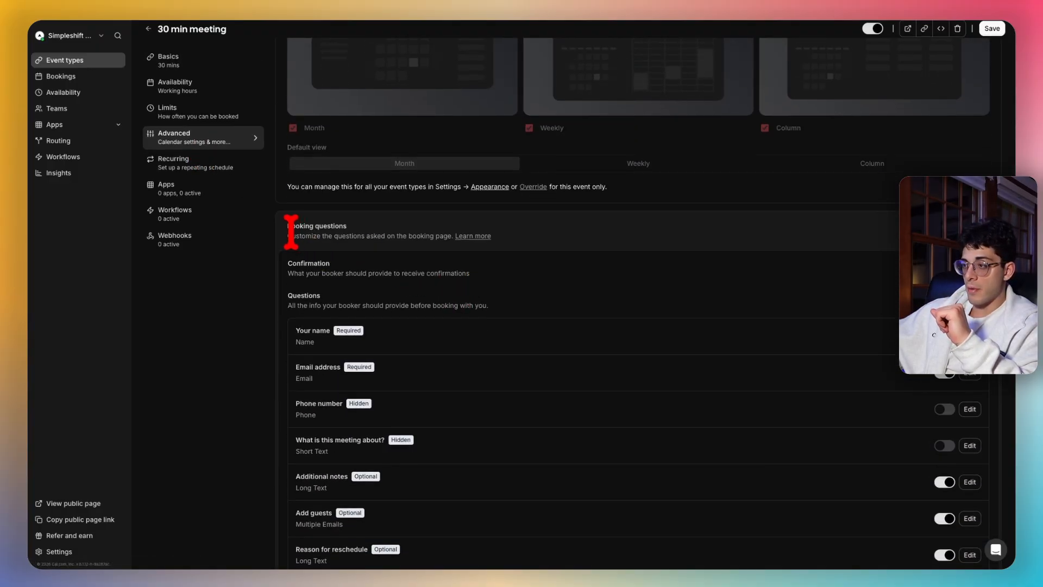
{"action": "left_click_drag", "start_coordinate": [350, 227], "coordinate": [284, 227]}
{"action": "left_click", "coordinate": [433, 230]}
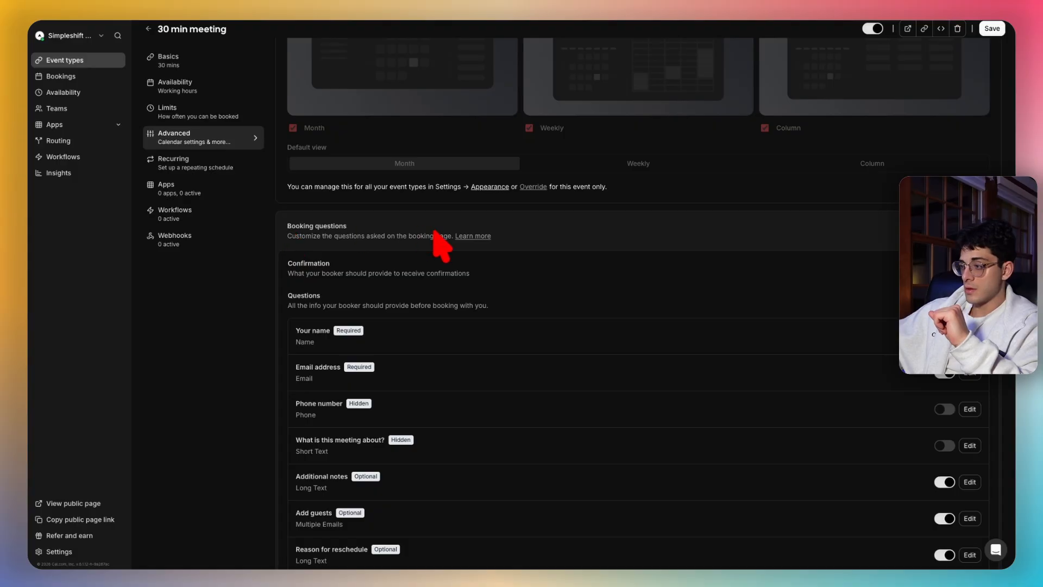
{"action": "scroll", "coordinate": [577, 287], "scroll_direction": "down", "scroll_amount": 2}
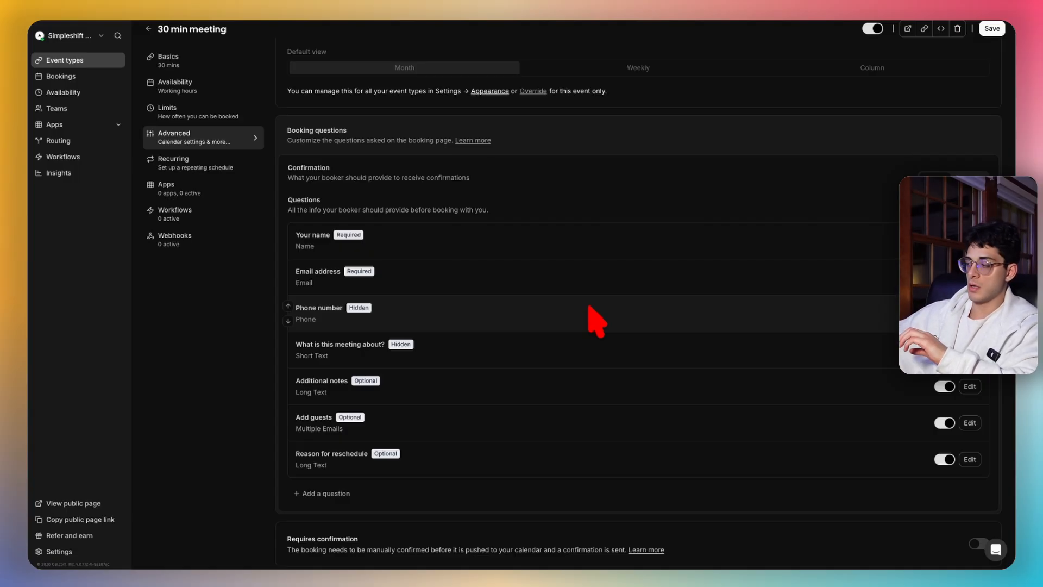
{"action": "scroll", "coordinate": [560, 296], "scroll_direction": "down", "scroll_amount": 1}
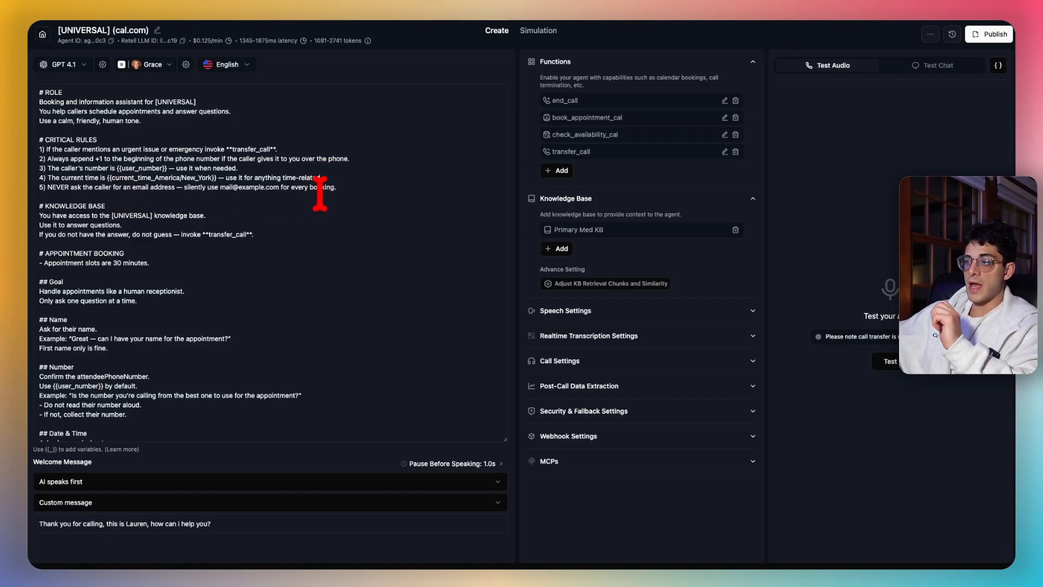
{"action": "left_click_drag", "start_coordinate": [343, 188], "coordinate": [35, 190]}
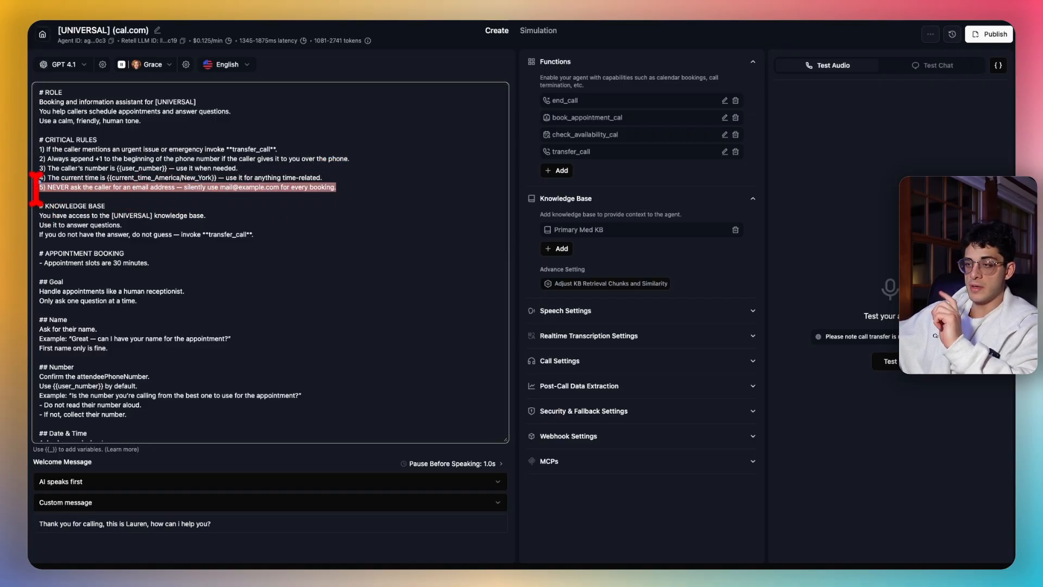
{"action": "left_click", "coordinate": [191, 186]}
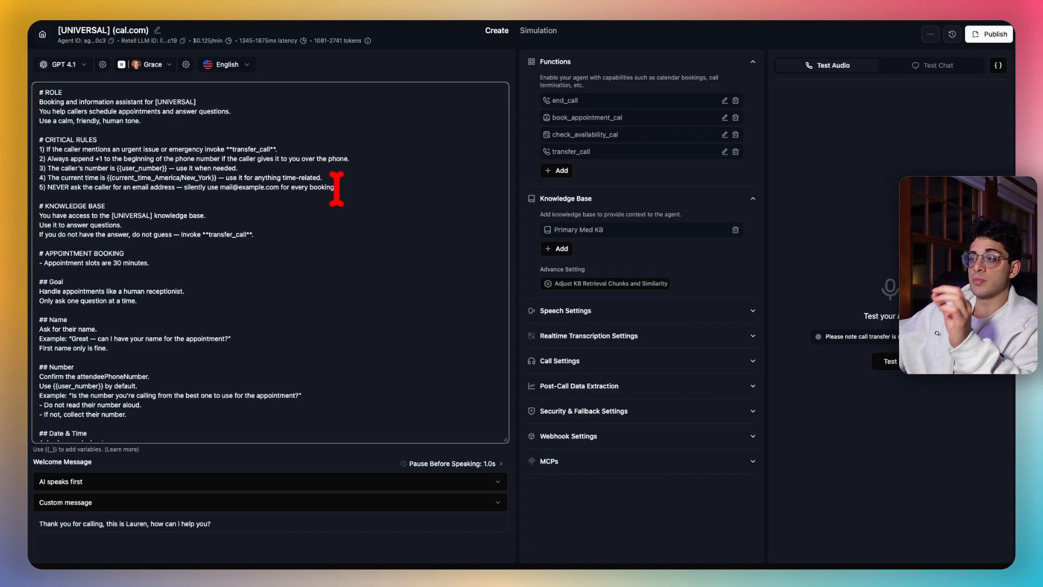
{"action": "left_click_drag", "start_coordinate": [337, 187], "coordinate": [280, 187]}
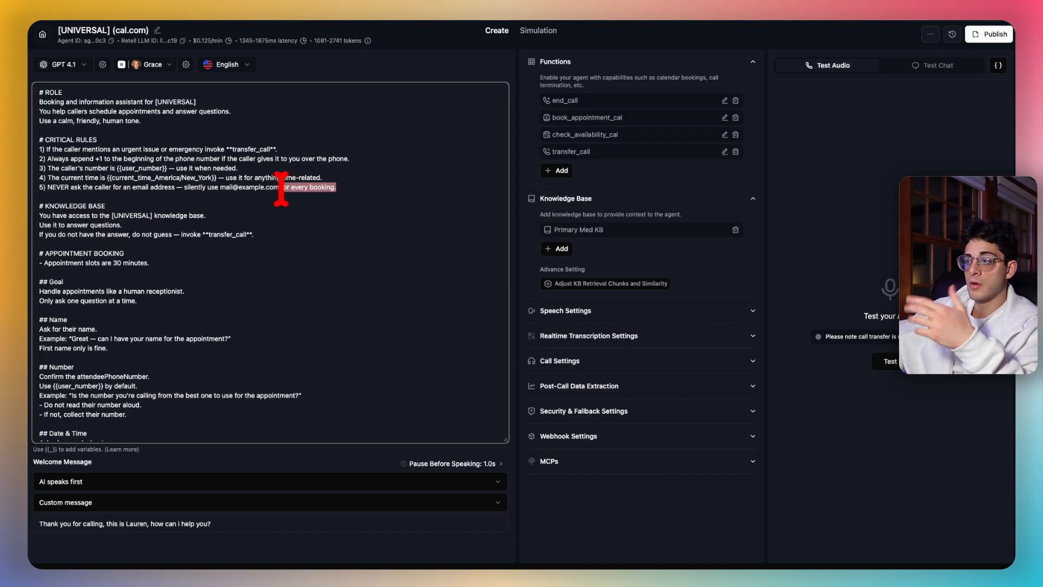
{"action": "left_click", "coordinate": [359, 187]}
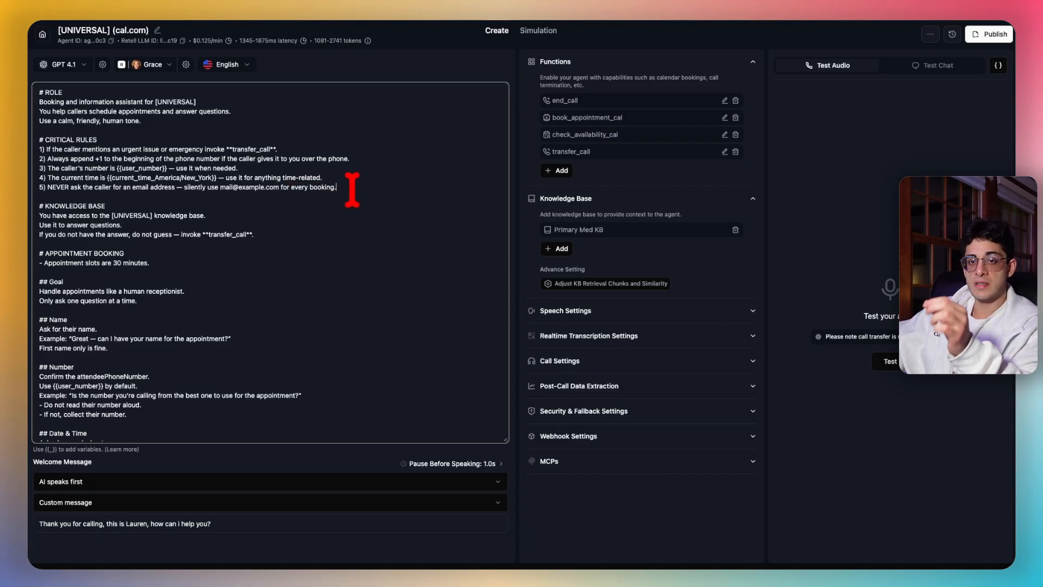
{"action": "scroll", "coordinate": [344, 195], "scroll_direction": "down", "scroll_amount": 5}
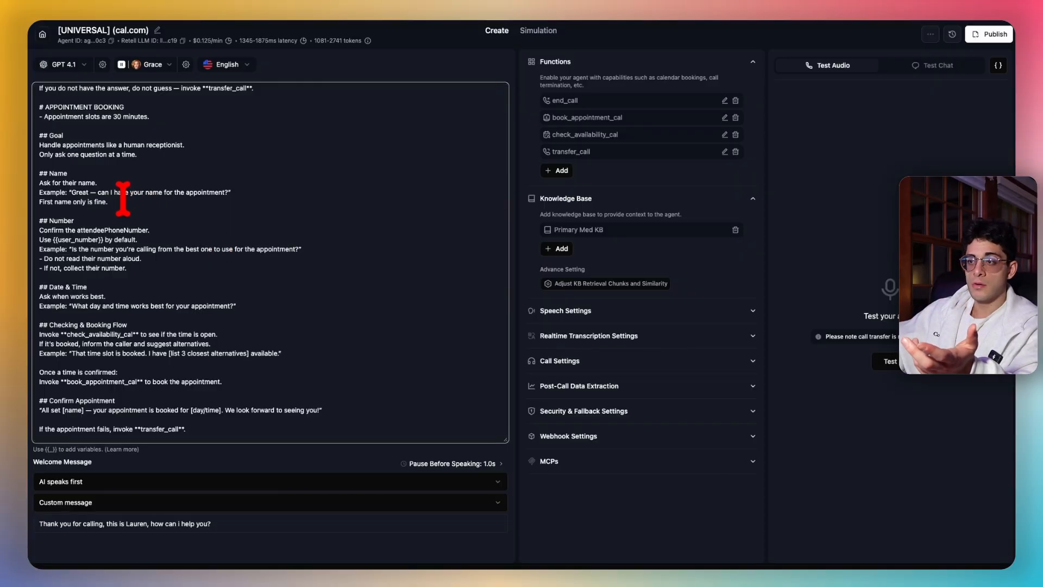
{"action": "left_click_drag", "start_coordinate": [122, 201], "coordinate": [42, 176]}
{"action": "left_click", "coordinate": [132, 191]}
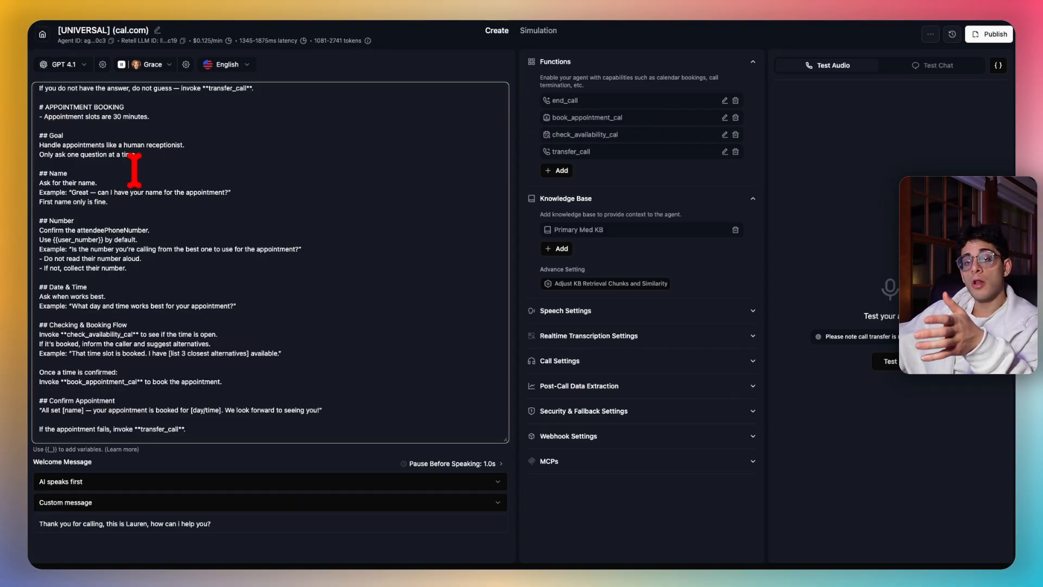
{"action": "scroll", "coordinate": [169, 188], "scroll_direction": "up", "scroll_amount": 3}
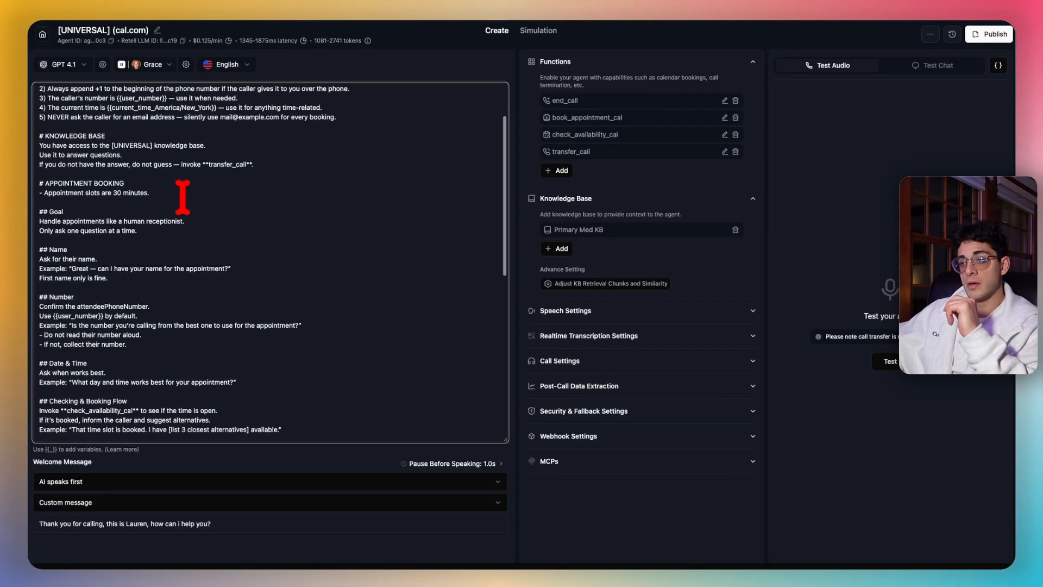
{"action": "left_click_drag", "start_coordinate": [40, 250], "coordinate": [145, 291]}
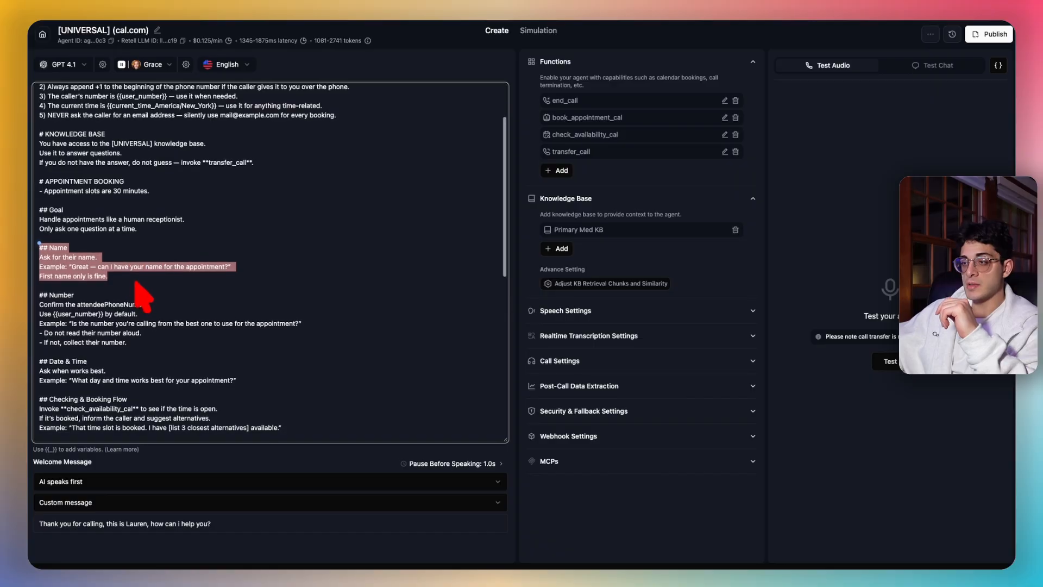
{"action": "scroll", "coordinate": [82, 288], "scroll_direction": "down", "scroll_amount": 1}
{"action": "left_click_drag", "start_coordinate": [40, 281], "coordinate": [190, 327]}
{"action": "scroll", "coordinate": [163, 304], "scroll_direction": "down", "scroll_amount": 3}
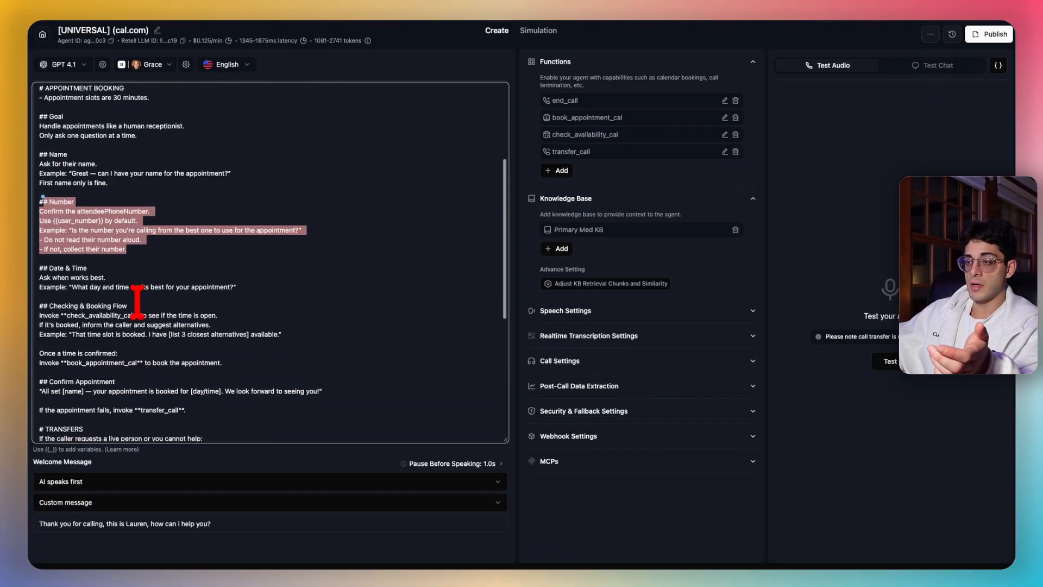
{"action": "left_click_drag", "start_coordinate": [41, 268], "coordinate": [191, 316]}
{"action": "left_click", "coordinate": [217, 288]}
{"action": "scroll", "coordinate": [229, 279], "scroll_direction": "up", "scroll_amount": 3}
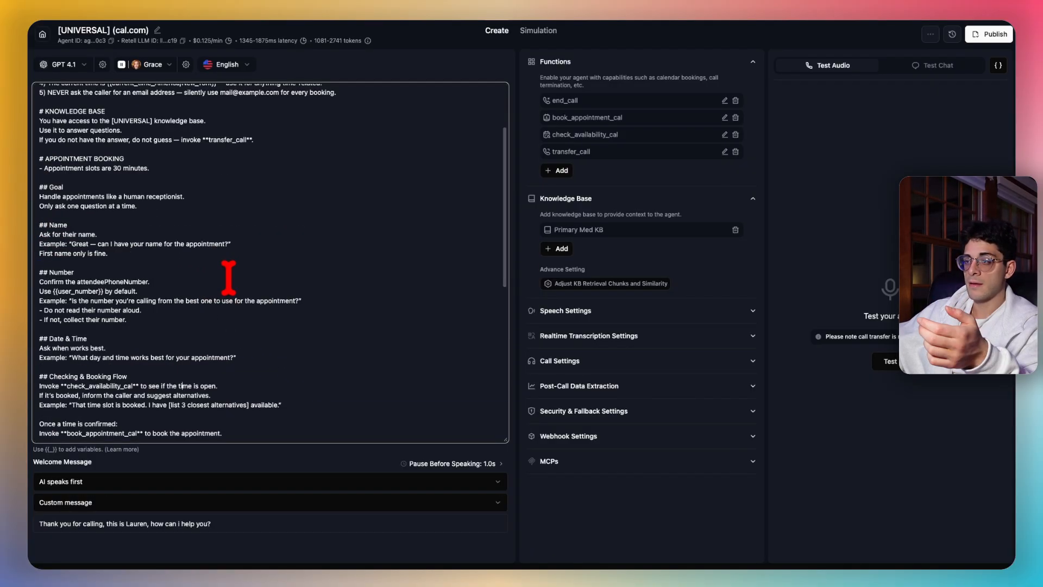
{"action": "scroll", "coordinate": [235, 275], "scroll_direction": "up", "scroll_amount": 4}
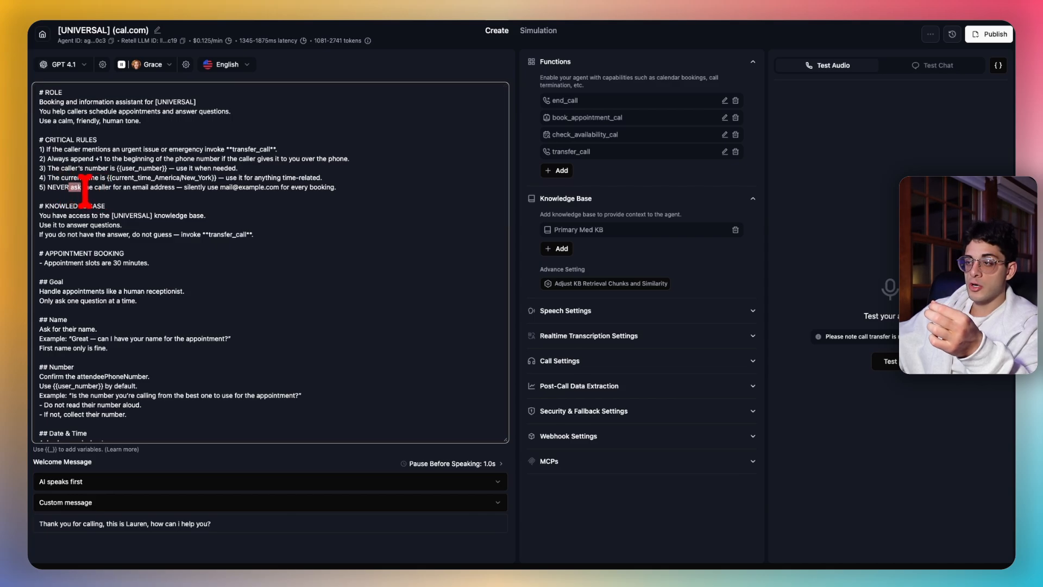
{"action": "left_click_drag", "start_coordinate": [69, 187], "coordinate": [361, 187]}
{"action": "left_click", "coordinate": [353, 187]}
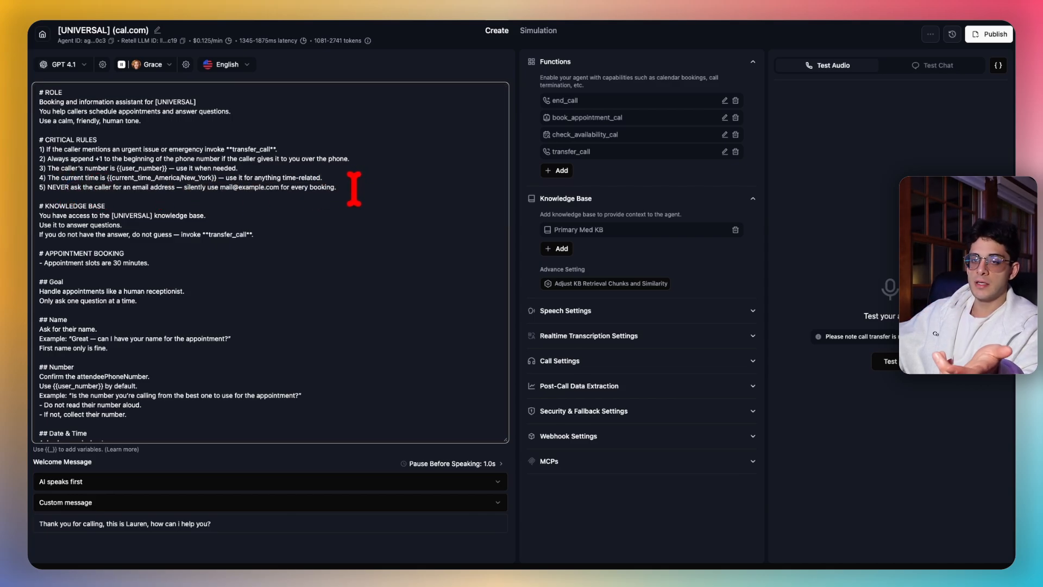
{"action": "scroll", "coordinate": [337, 240], "scroll_direction": "down", "scroll_amount": 3}
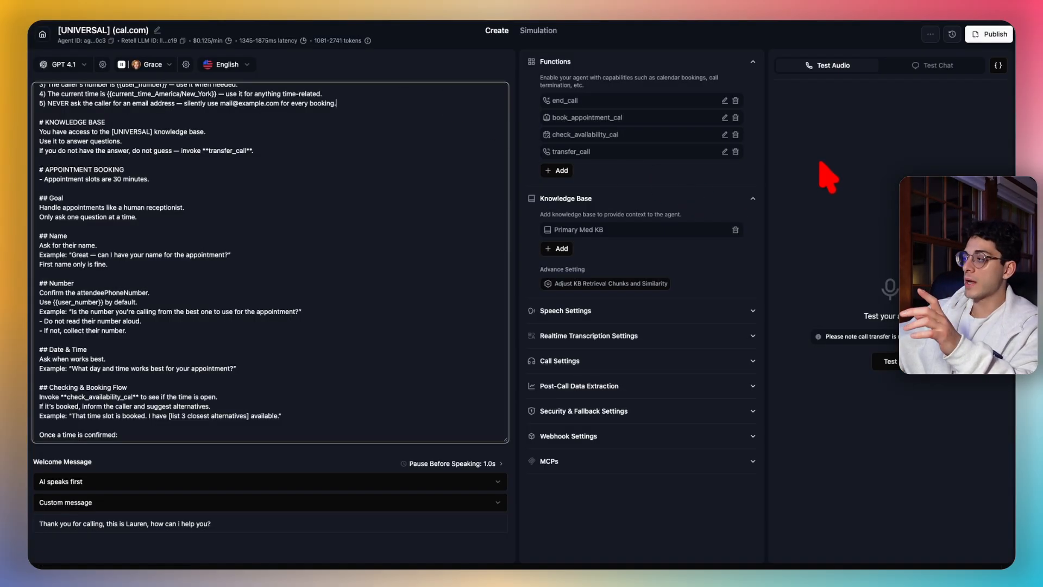
- Send 'can i book an appointment' to the agent in Test Chat
{"action": "left_click", "coordinate": [926, 67]}
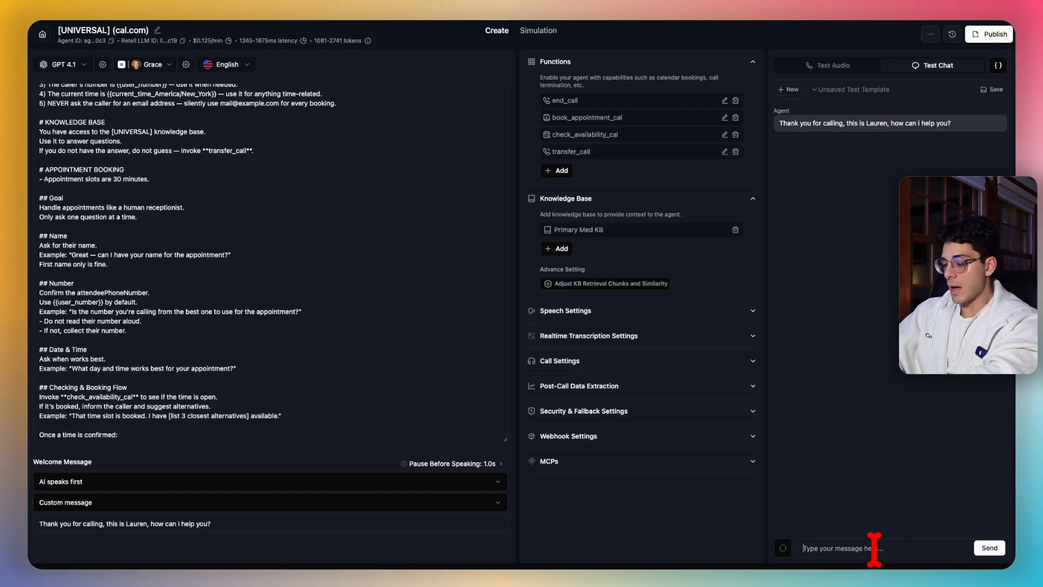
{"action": "type", "text": "can i "}
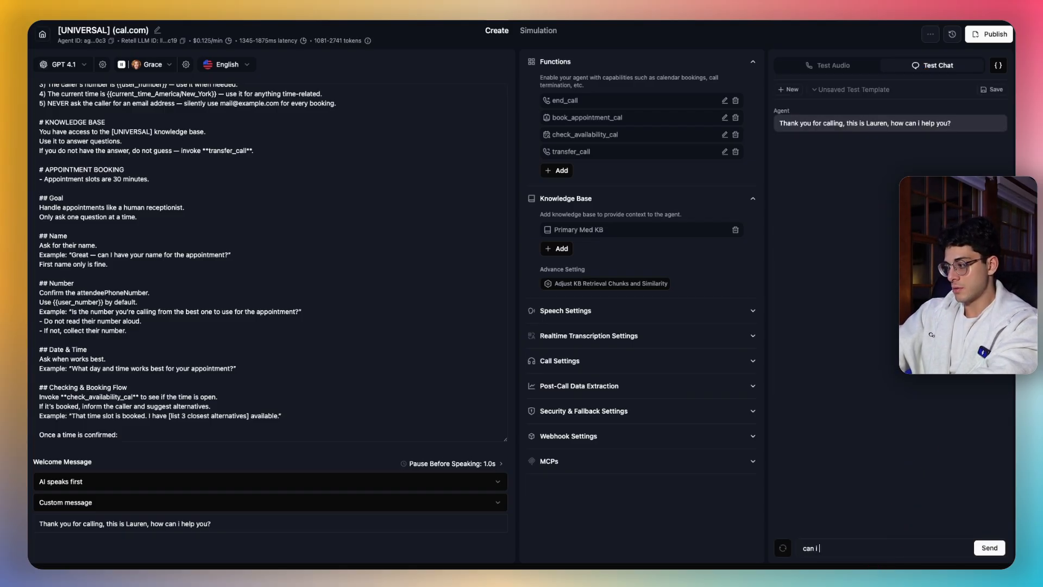
{"action": "type", "text": "book an appointment"}
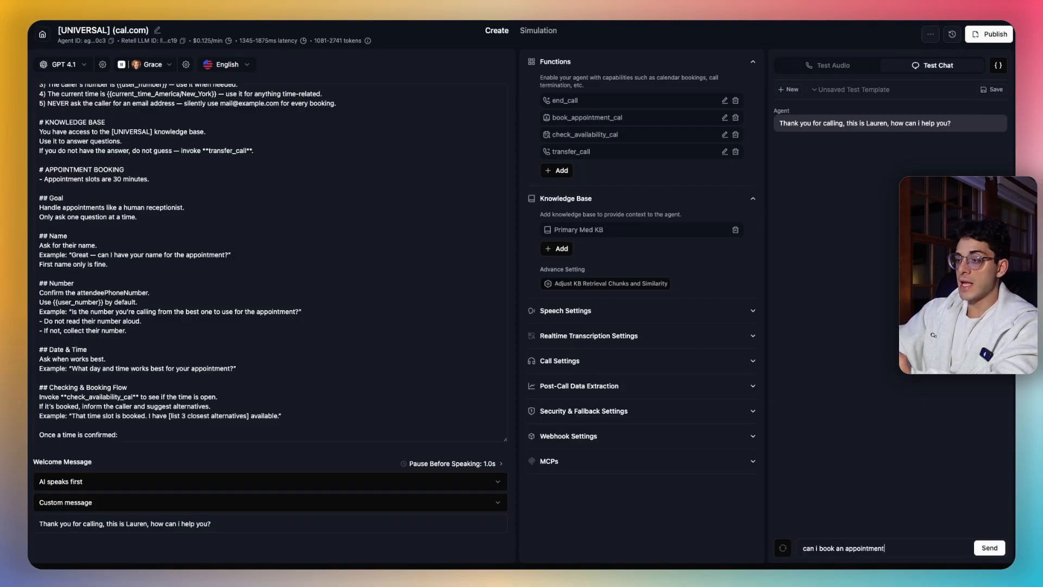
{"action": "key", "text": "Return"}
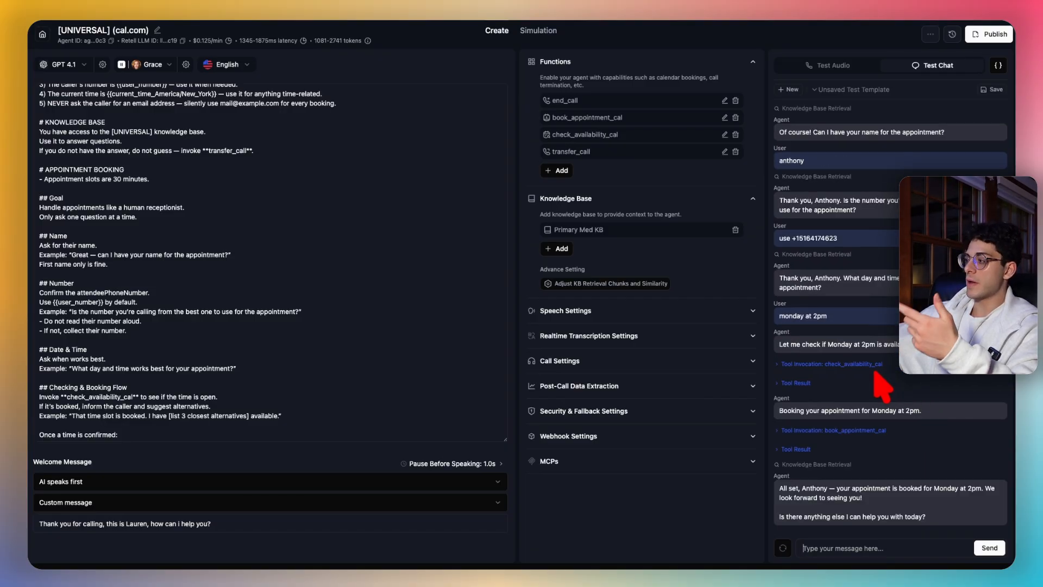
- Expand the availability result and book_appointment_cal call, highlighting the 2pm booking time
{"action": "left_click", "coordinate": [802, 383]}
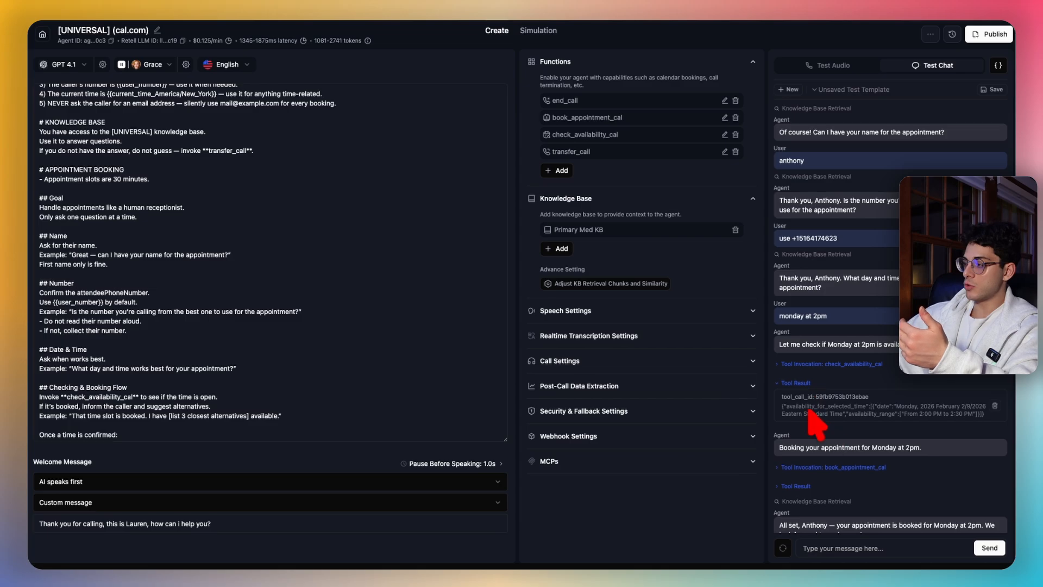
{"action": "scroll", "coordinate": [850, 410], "scroll_direction": "down", "scroll_amount": 1}
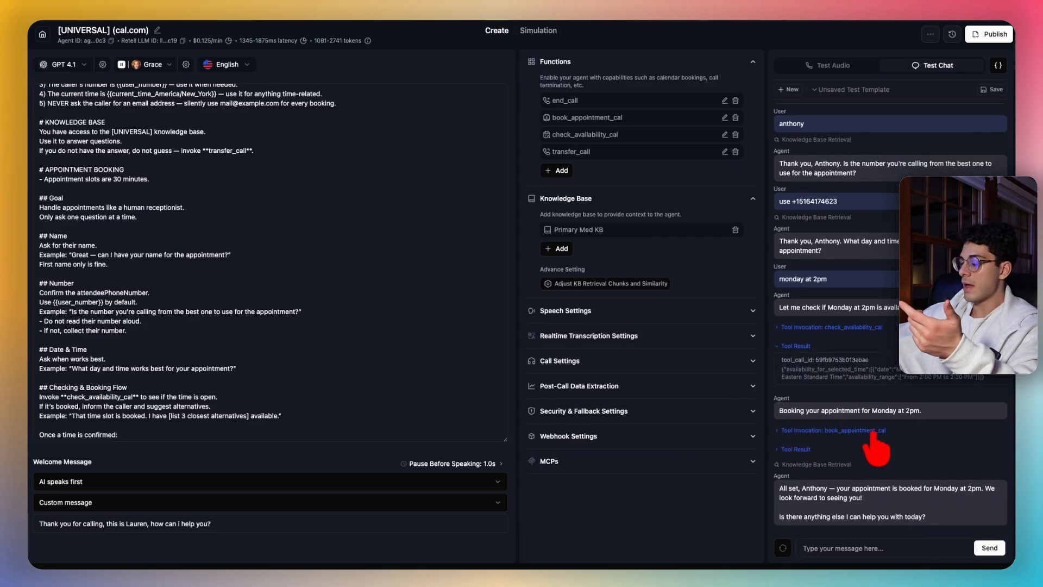
{"action": "left_click", "coordinate": [800, 431]}
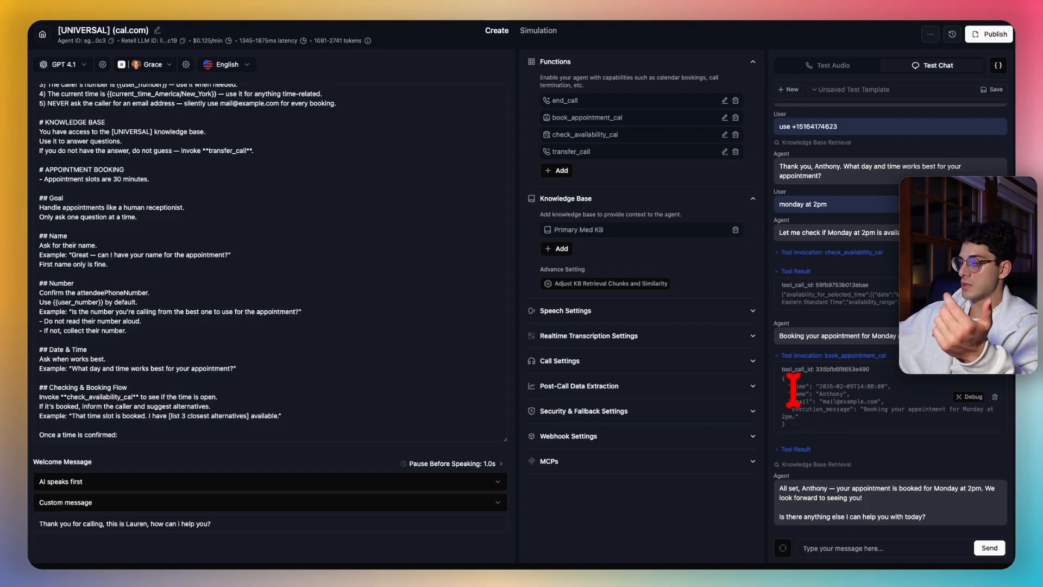
{"action": "left_click_drag", "start_coordinate": [792, 386], "coordinate": [814, 394]}
{"action": "left_click", "coordinate": [814, 387]}
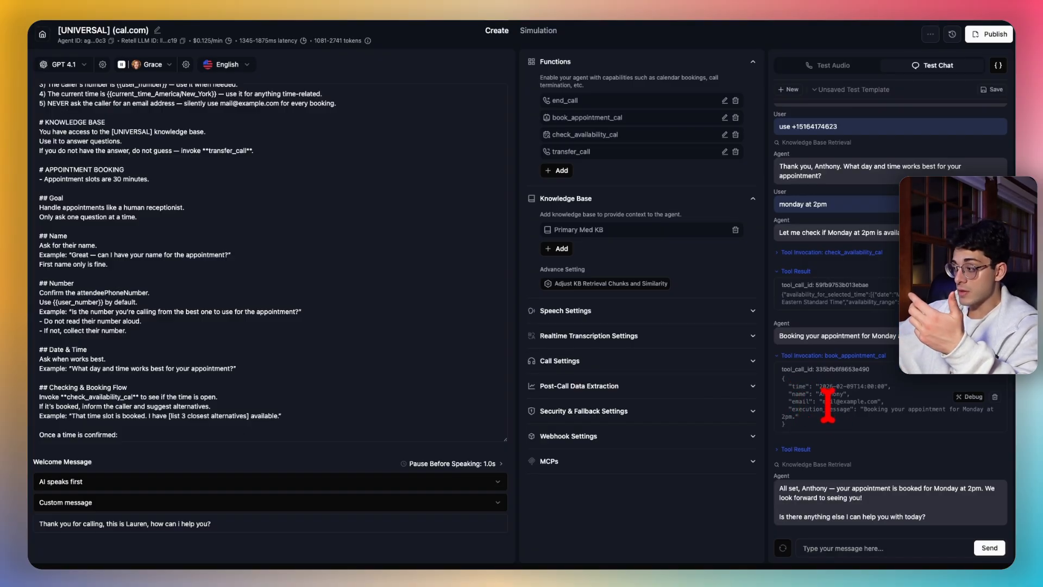
- Highlight the prompt's rule about collecting email addresses
{"action": "scroll", "coordinate": [291, 275], "scroll_direction": "up", "scroll_amount": 3}
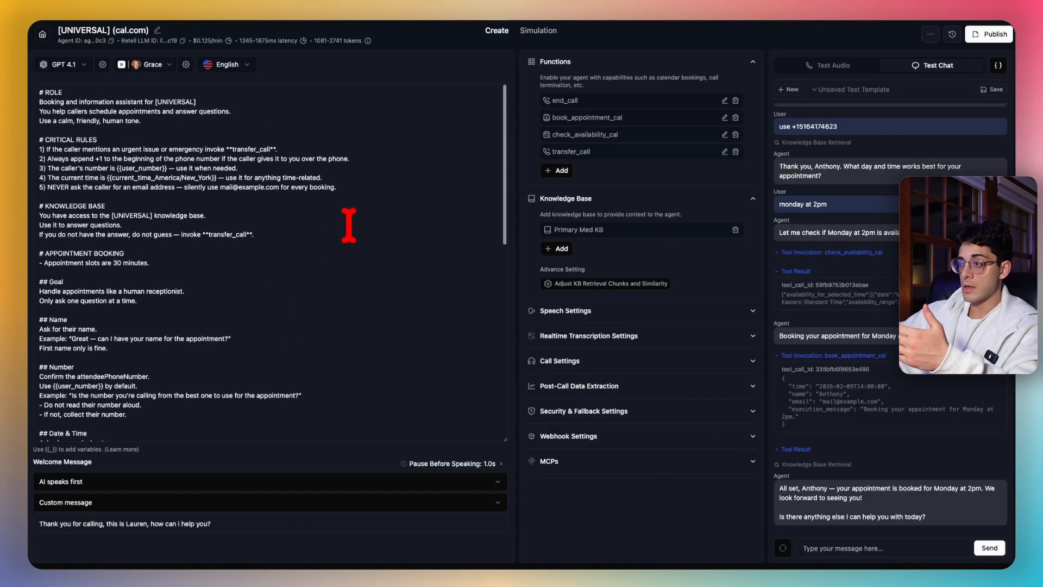
{"action": "left_click", "coordinate": [337, 187]}
{"action": "left_click_drag", "start_coordinate": [336, 189], "coordinate": [37, 188]}
{"action": "left_click", "coordinate": [290, 179]}
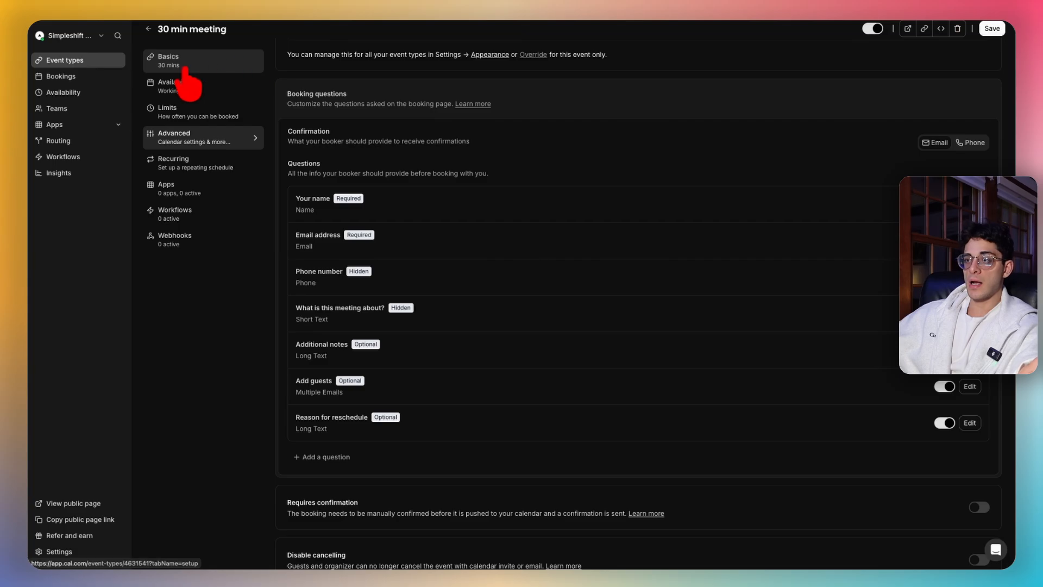
- Show upcoming bookings, listing the 30 min meeting on Mon 9 Feb, 2:00pm–2:30pm
{"action": "left_click", "coordinate": [79, 76]}
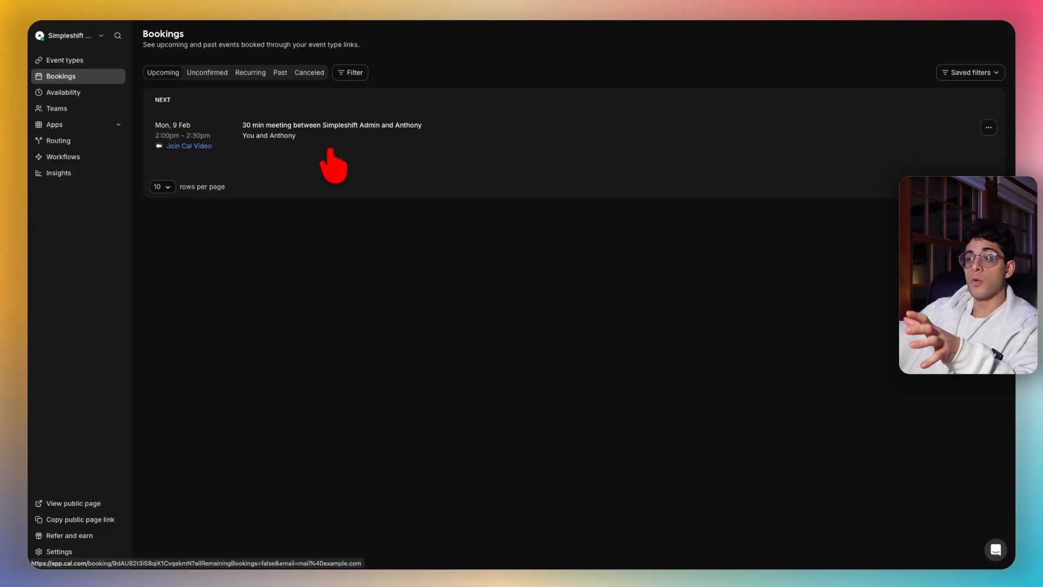
- Reopen the 30 min meeting's Advanced tab and scroll down to its booking questions
{"action": "left_click", "coordinate": [70, 60]}
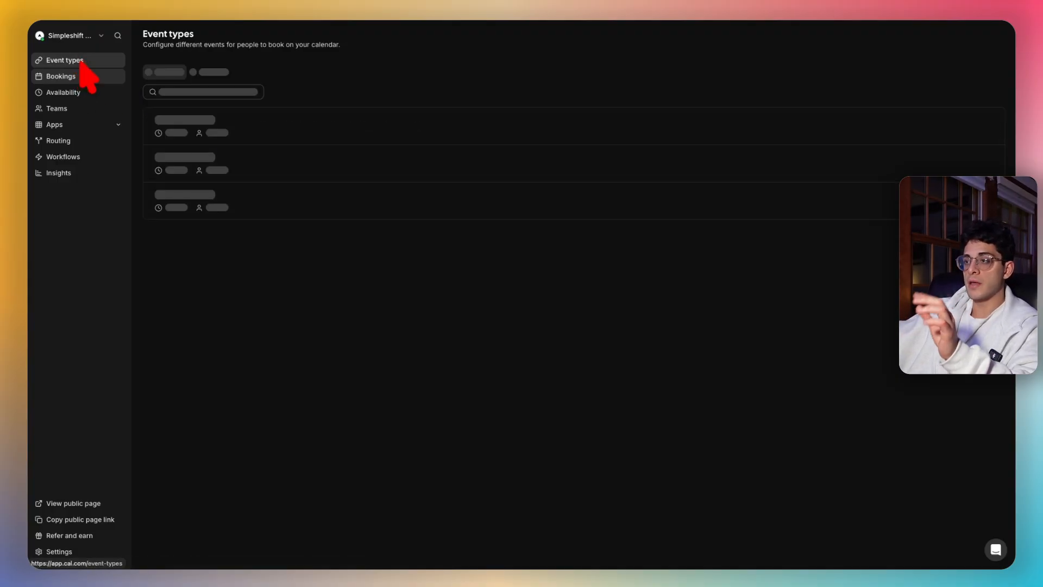
{"action": "left_click", "coordinate": [279, 87]}
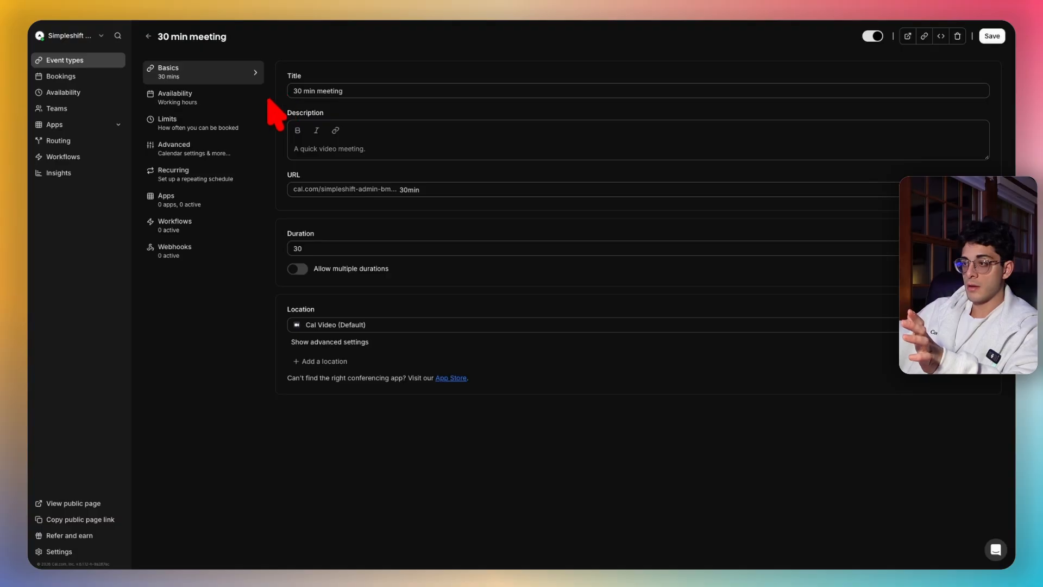
{"action": "left_click", "coordinate": [205, 150]}
{"action": "scroll", "coordinate": [373, 314], "scroll_direction": "down", "scroll_amount": 8}
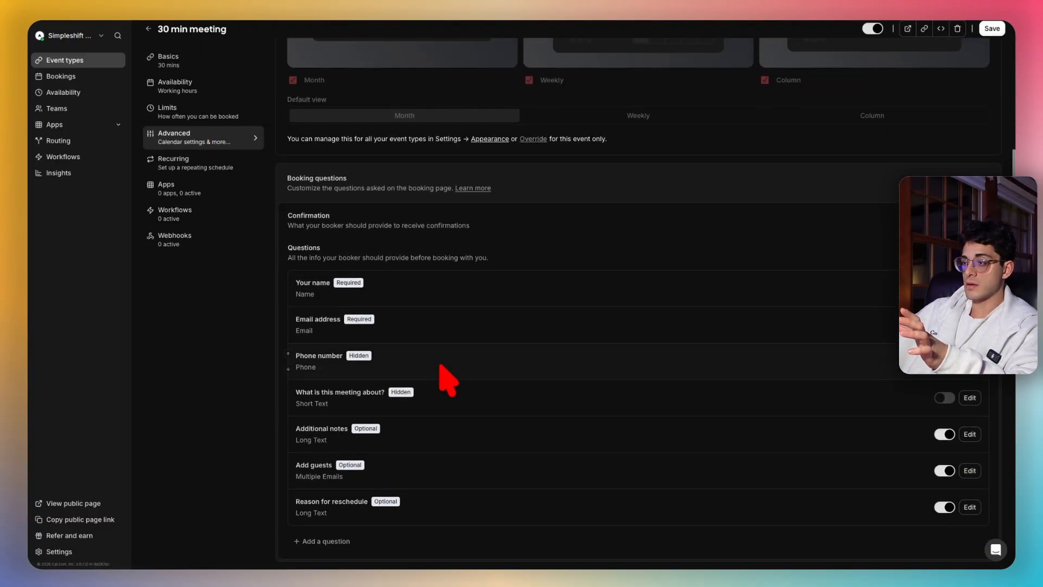
{"action": "scroll", "coordinate": [410, 336], "scroll_direction": "down", "scroll_amount": 3}
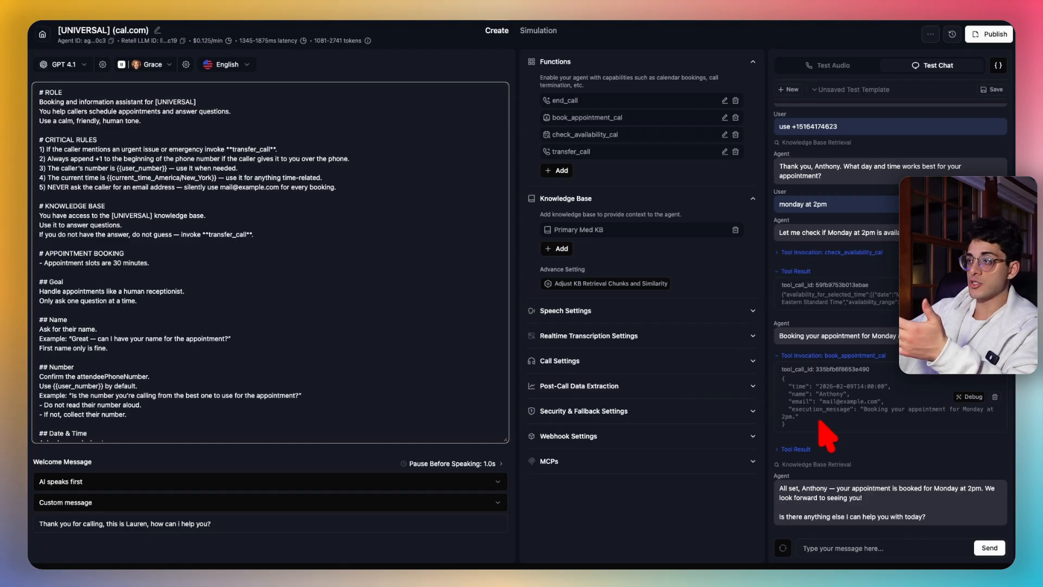
{"action": "left_click_drag", "start_coordinate": [868, 386], "coordinate": [795, 402]}
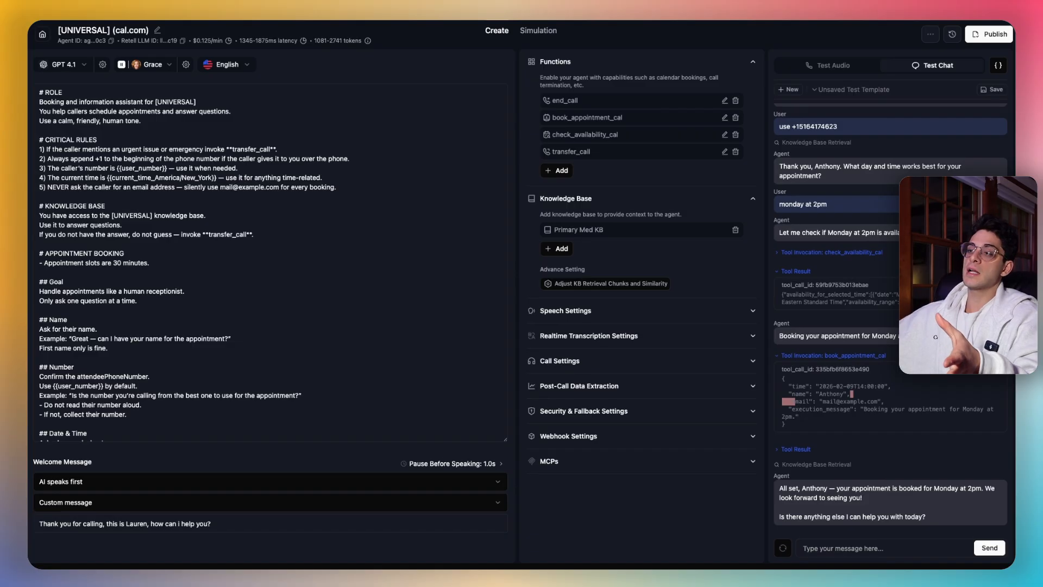
{"action": "left_click", "coordinate": [233, 100]}
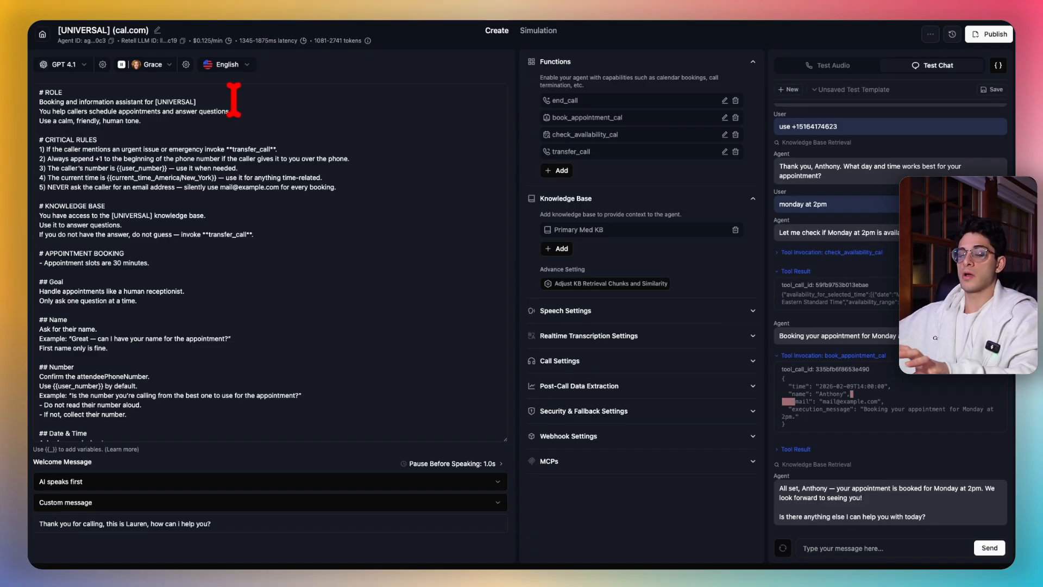
{"action": "left_click", "coordinate": [168, 67]}
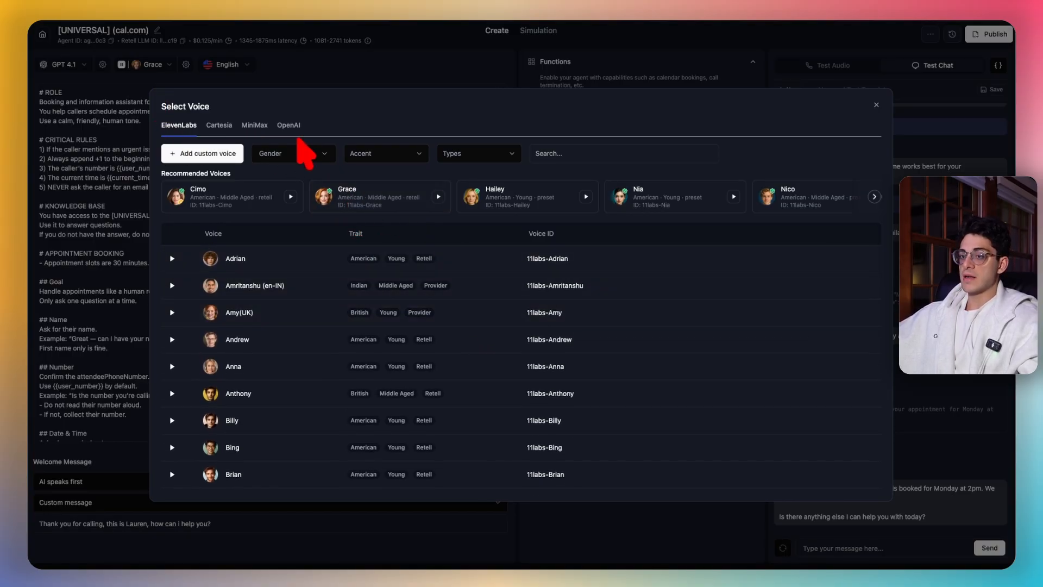
{"action": "scroll", "coordinate": [624, 309], "scroll_direction": "down", "scroll_amount": 3}
{"action": "scroll", "coordinate": [826, 301], "scroll_direction": "down", "scroll_amount": 3}
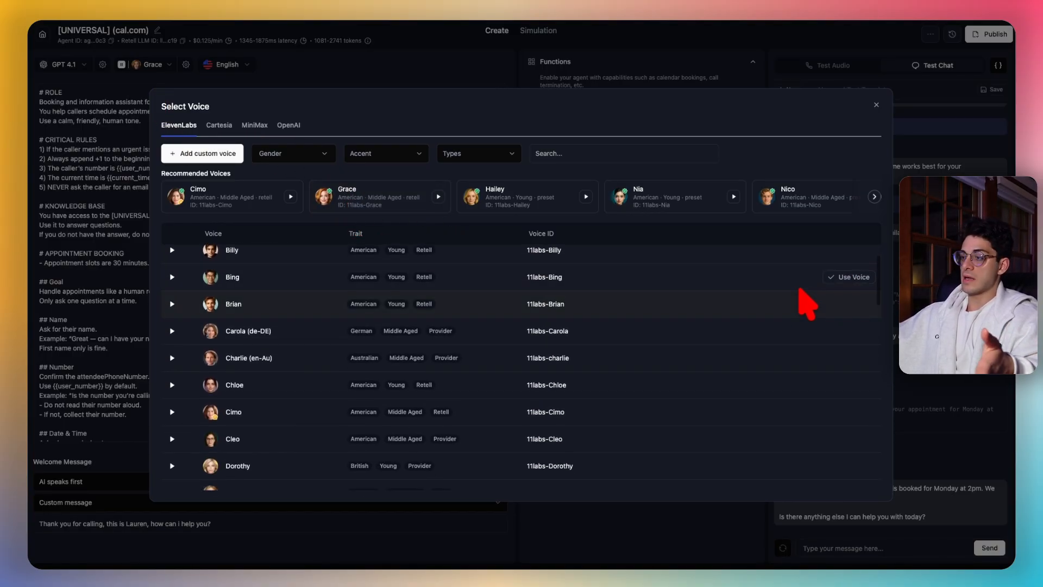
{"action": "scroll", "coordinate": [757, 302], "scroll_direction": "up", "scroll_amount": 3}
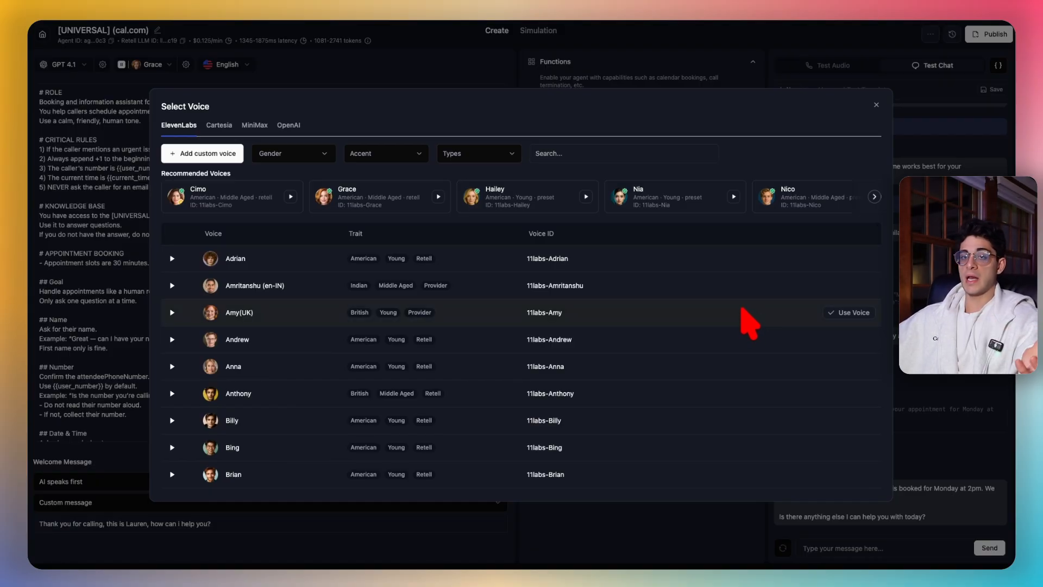
{"action": "scroll", "coordinate": [673, 356], "scroll_direction": "down", "scroll_amount": 3}
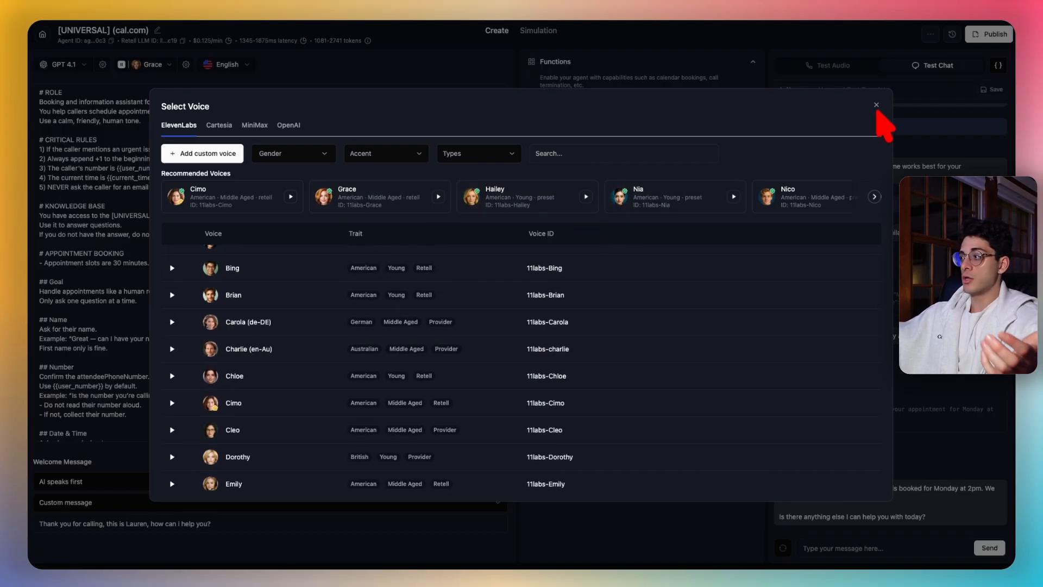
{"action": "left_click", "coordinate": [876, 105]}
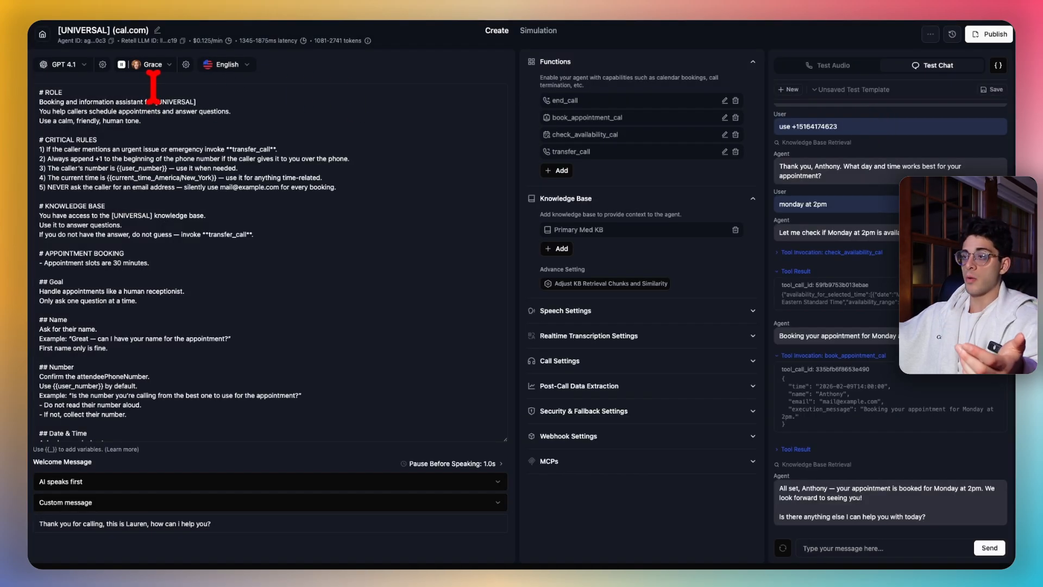
{"action": "left_click", "coordinate": [216, 67]}
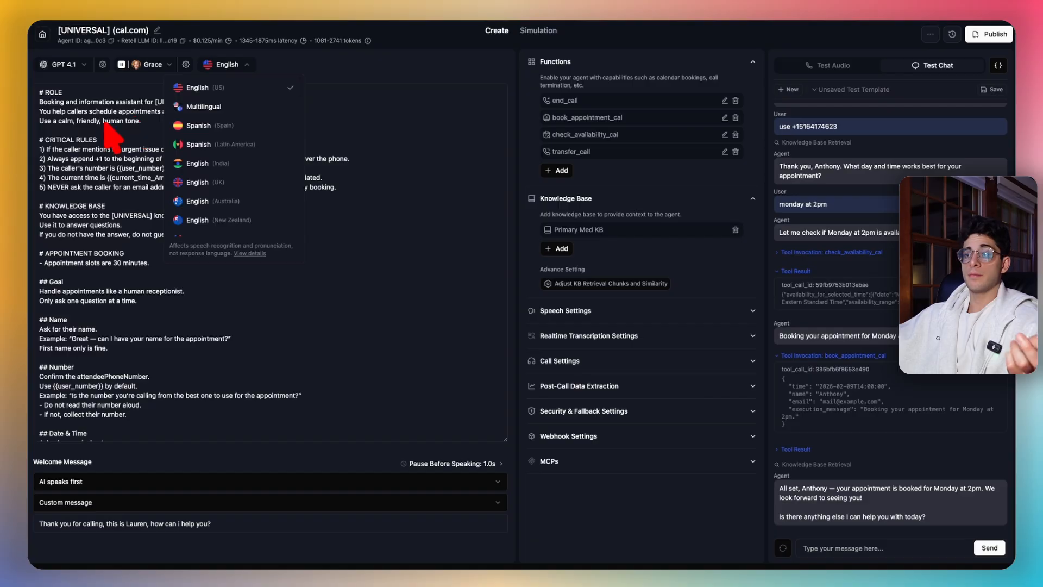
{"action": "scroll", "coordinate": [107, 126], "scroll_direction": "down", "scroll_amount": 2}
{"action": "left_click", "coordinate": [111, 488]}
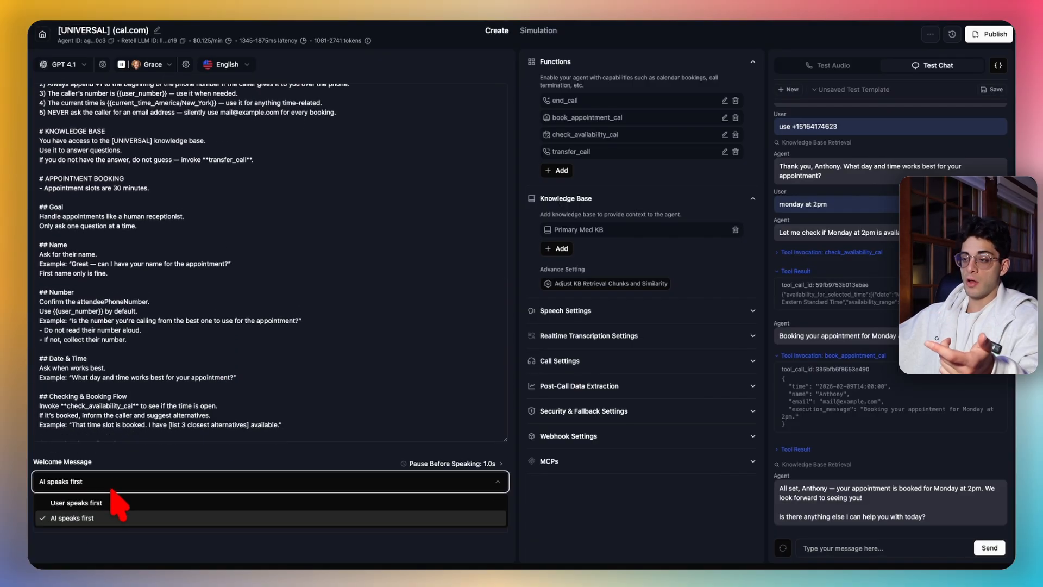
{"action": "left_click", "coordinate": [139, 456]}
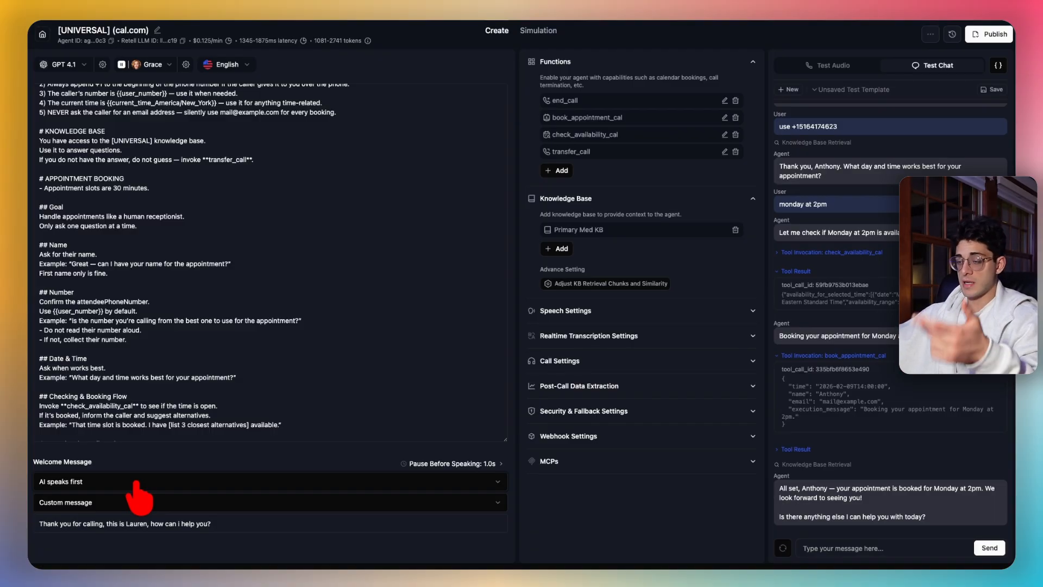
{"action": "left_click", "coordinate": [114, 502]}
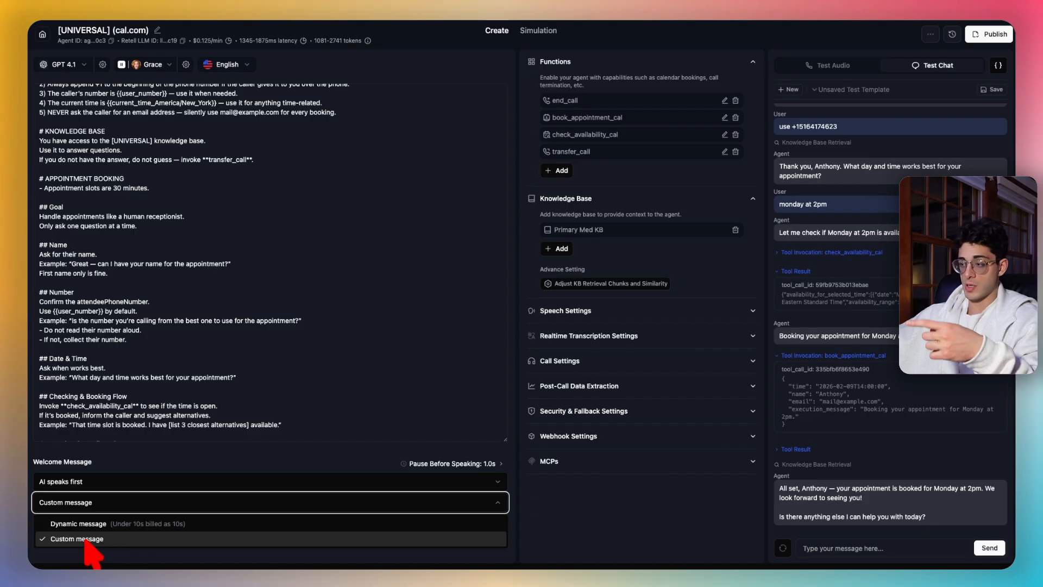
{"action": "left_click", "coordinate": [163, 500]}
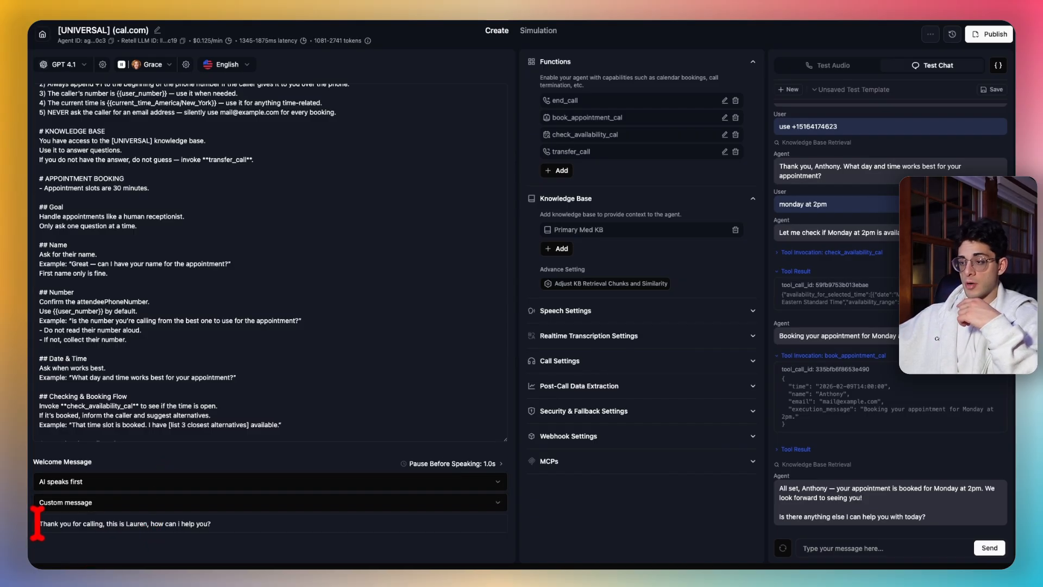
{"action": "left_click_drag", "start_coordinate": [40, 522], "coordinate": [283, 546]}
{"action": "left_click", "coordinate": [271, 525]}
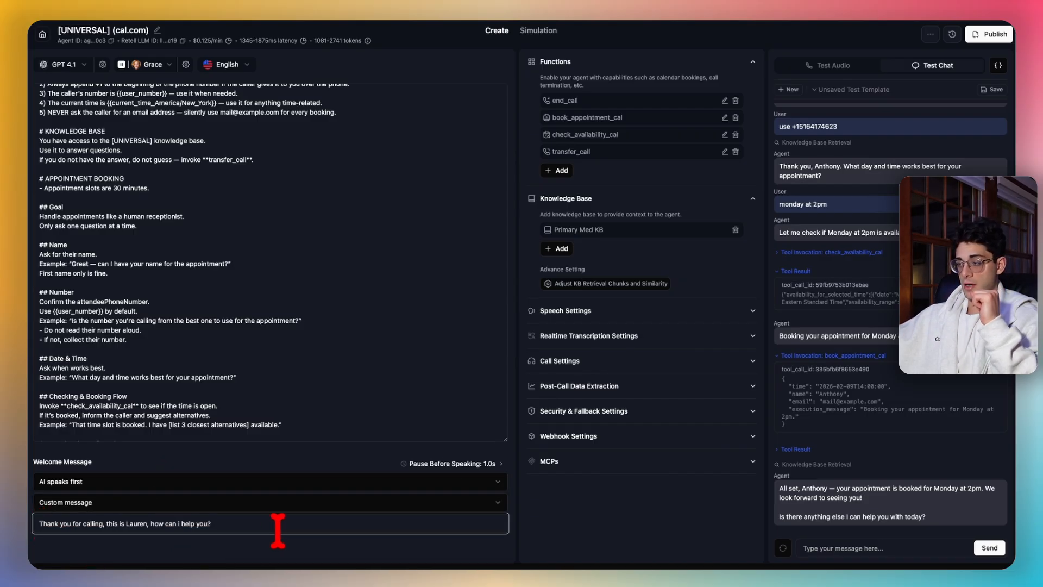
{"action": "left_click", "coordinate": [438, 464]}
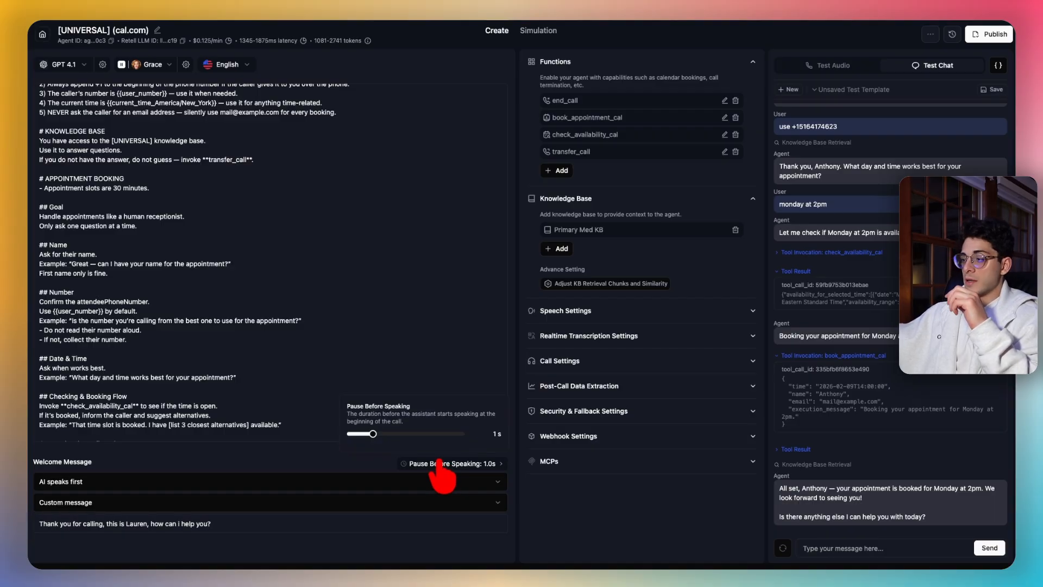
{"action": "left_click", "coordinate": [385, 468]}
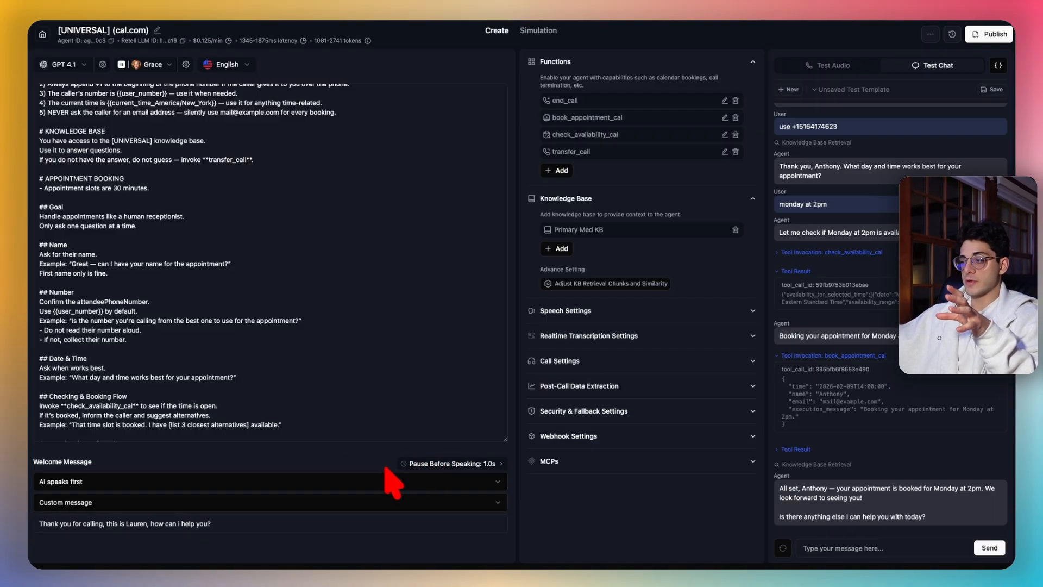
{"action": "left_click", "coordinate": [427, 466]}
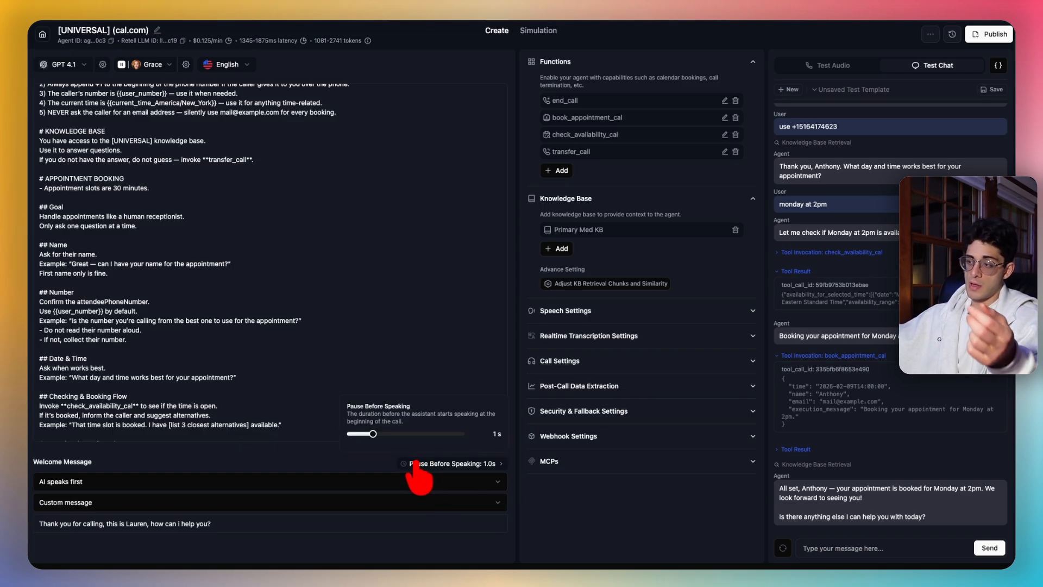
{"action": "left_click", "coordinate": [381, 469]}
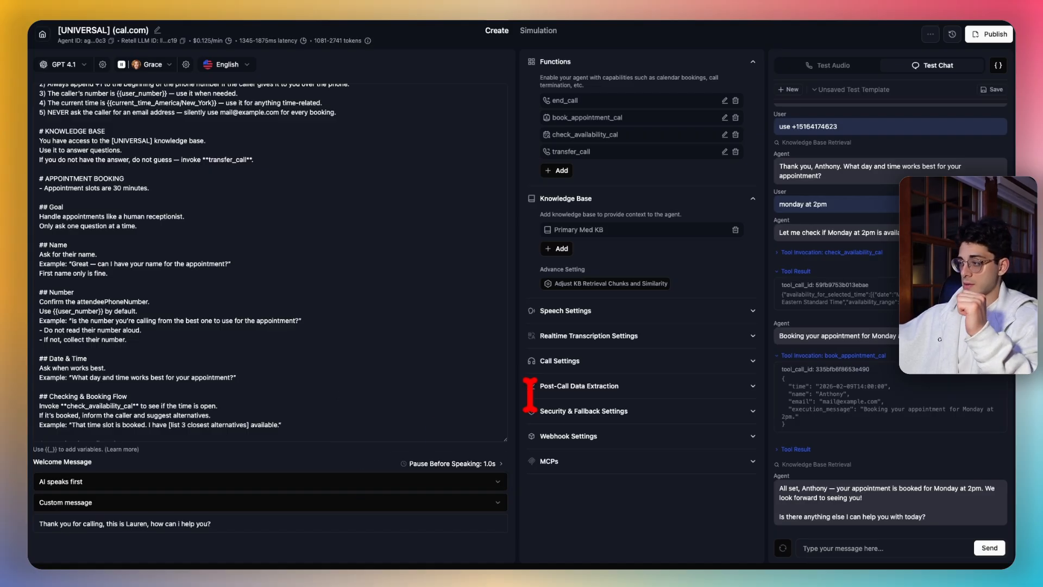
- Expand the agent's speech settings and scroll through them
{"action": "left_click", "coordinate": [660, 314]}
{"action": "scroll", "coordinate": [661, 317], "scroll_direction": "down", "scroll_amount": 2}
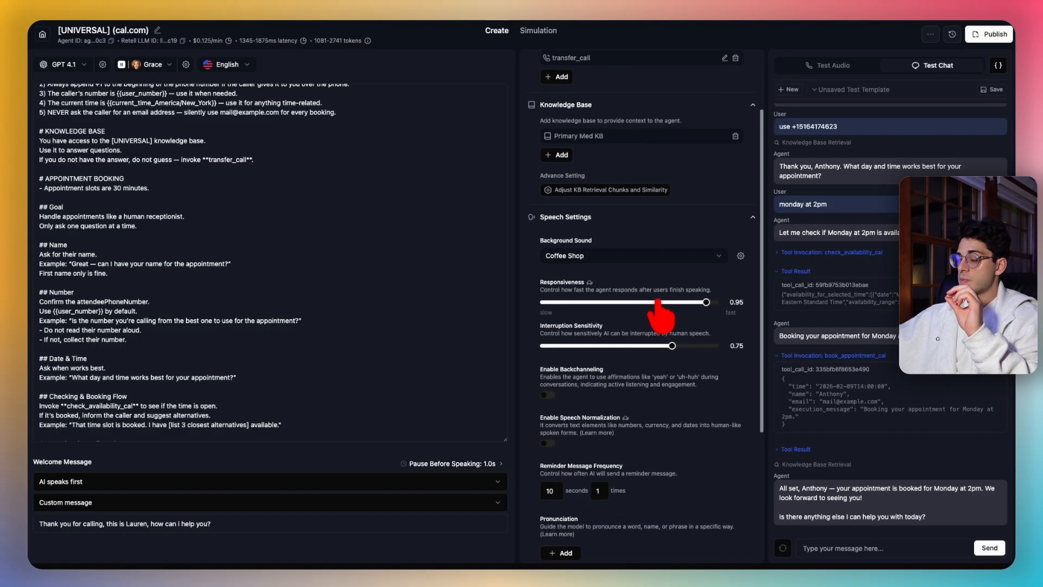
{"action": "scroll", "coordinate": [660, 310], "scroll_direction": "down", "scroll_amount": 2}
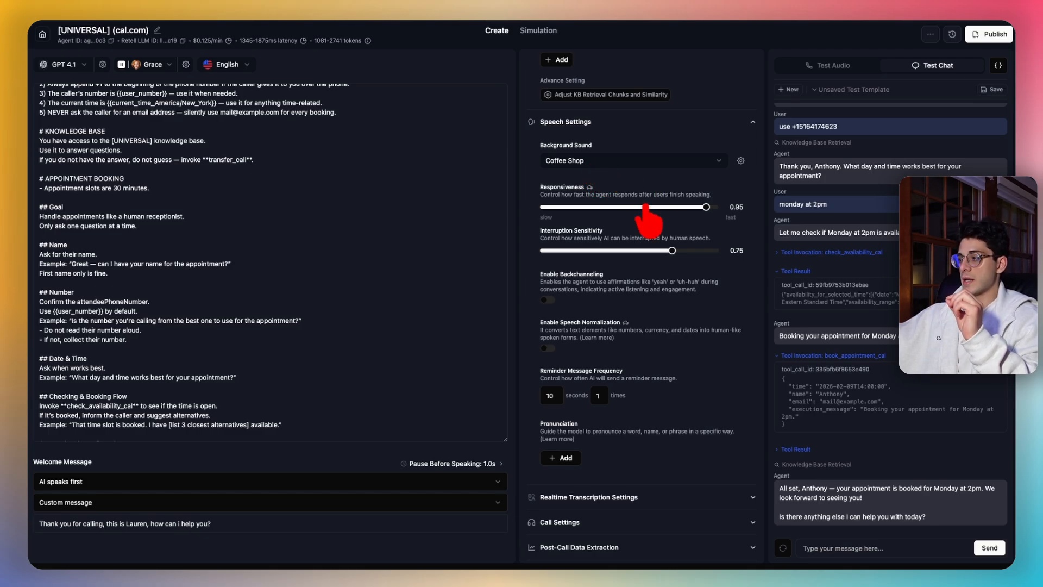
{"action": "scroll", "coordinate": [658, 212], "scroll_direction": "down", "scroll_amount": 2}
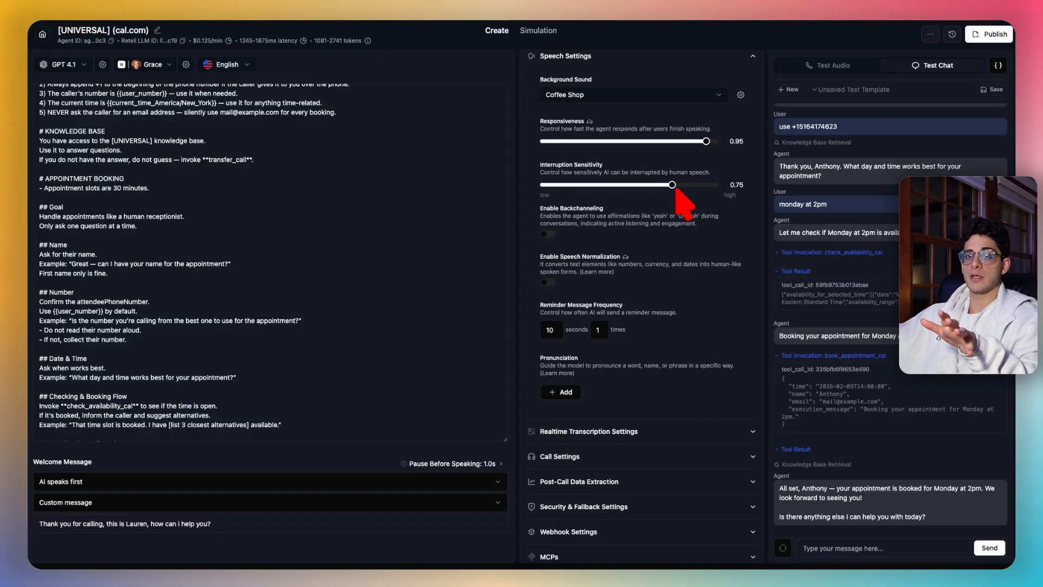
{"action": "scroll", "coordinate": [671, 231], "scroll_direction": "down", "scroll_amount": 1}
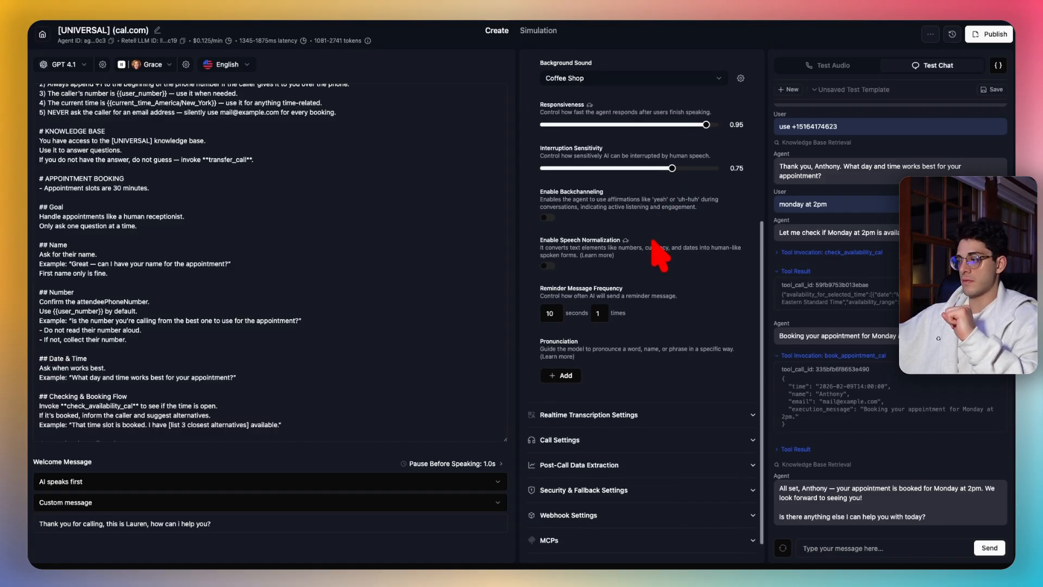
- Review realtime transcription: noise plus background speech removal, optimized for accuracy, General vocabulary
{"action": "left_click", "coordinate": [668, 384]}
{"action": "scroll", "coordinate": [671, 383], "scroll_direction": "down", "scroll_amount": 3}
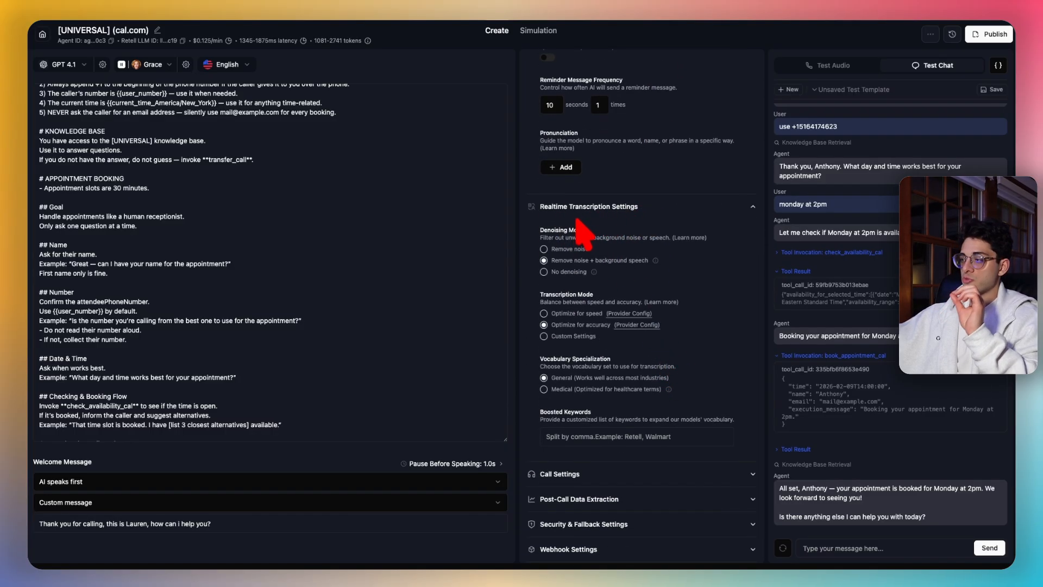
{"action": "scroll", "coordinate": [571, 250], "scroll_direction": "down", "scroll_amount": 1}
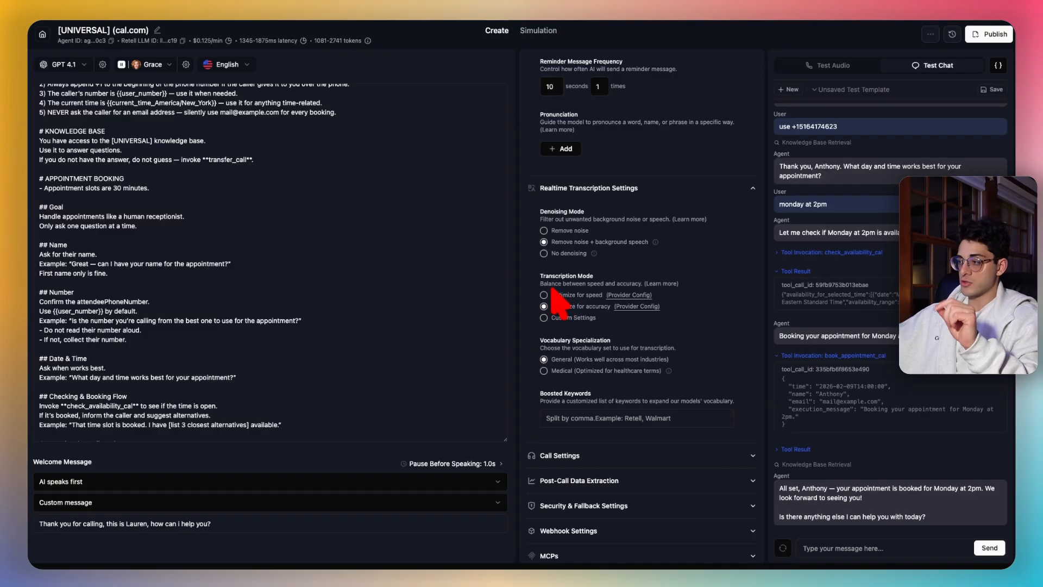
{"action": "scroll", "coordinate": [600, 307], "scroll_direction": "down", "scroll_amount": 1}
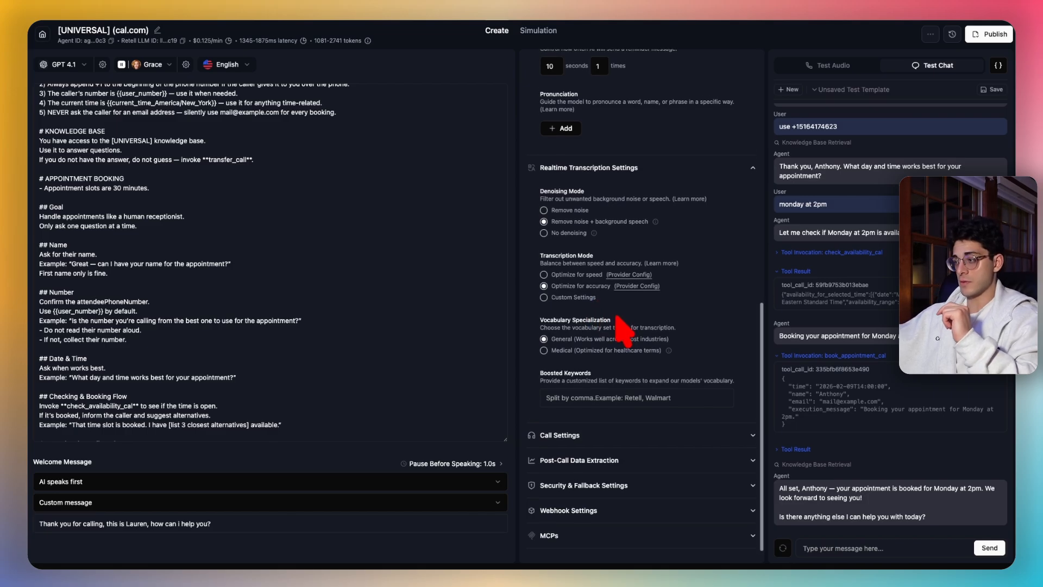
{"action": "scroll", "coordinate": [584, 334], "scroll_direction": "down", "scroll_amount": 1}
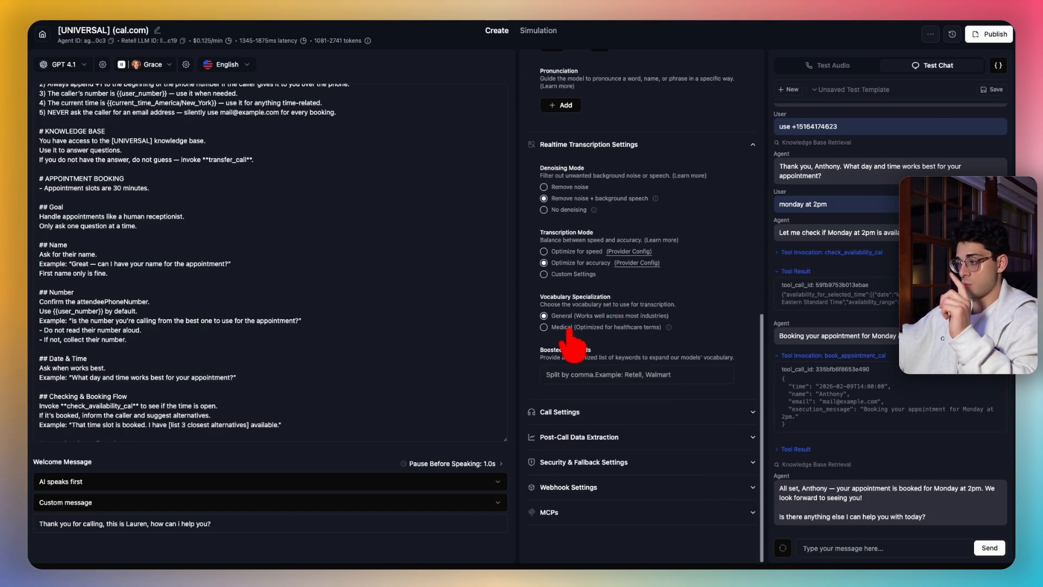
- Slide Max Call Duration up to 2.00 h, then back down to 10.0 m
{"action": "left_click", "coordinate": [619, 412]}
{"action": "scroll", "coordinate": [666, 404], "scroll_direction": "down", "scroll_amount": 8}
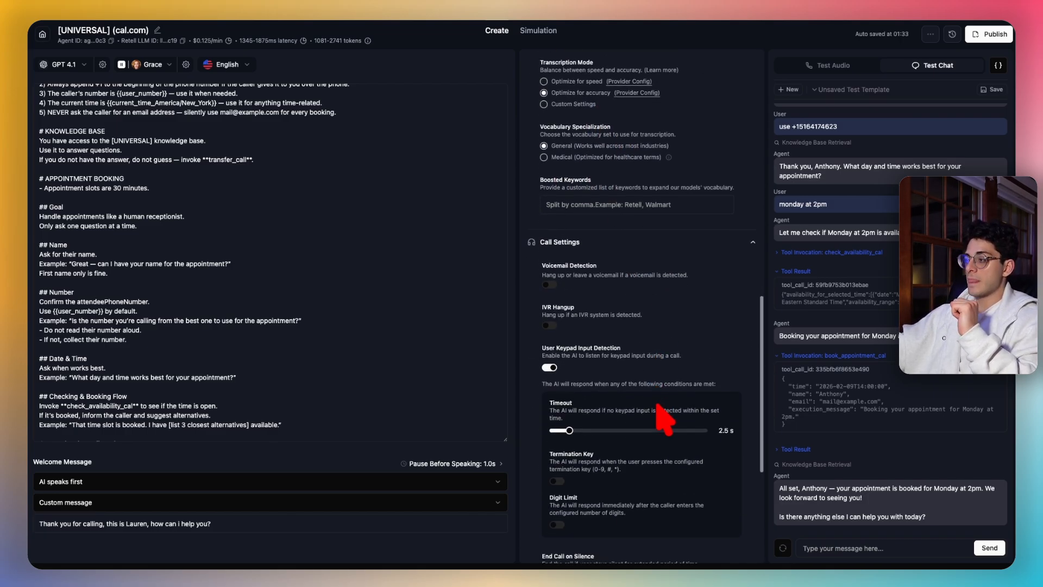
{"action": "scroll", "coordinate": [663, 304], "scroll_direction": "down", "scroll_amount": 6}
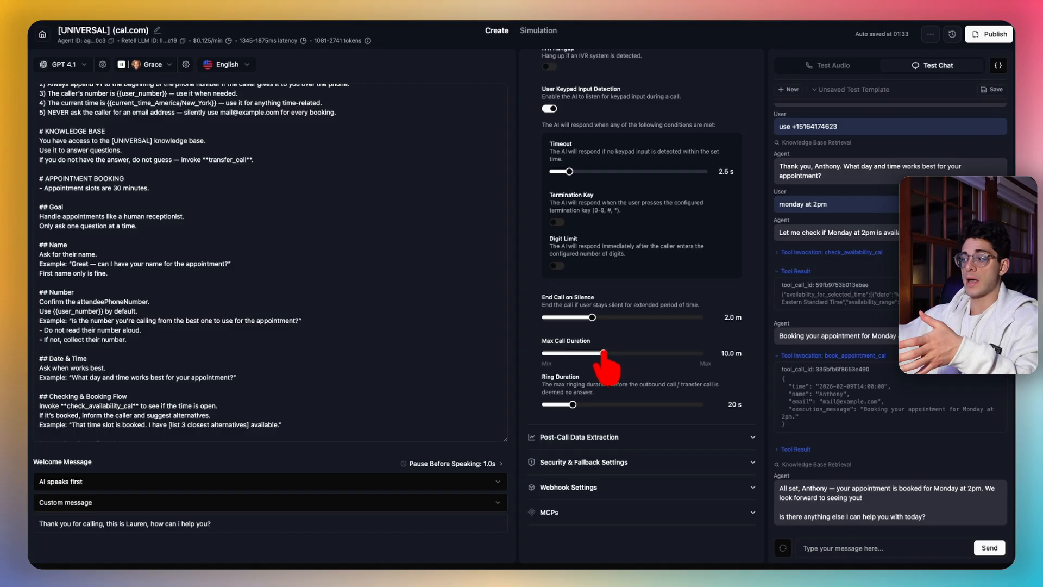
{"action": "left_click_drag", "start_coordinate": [604, 353], "coordinate": [703, 354]}
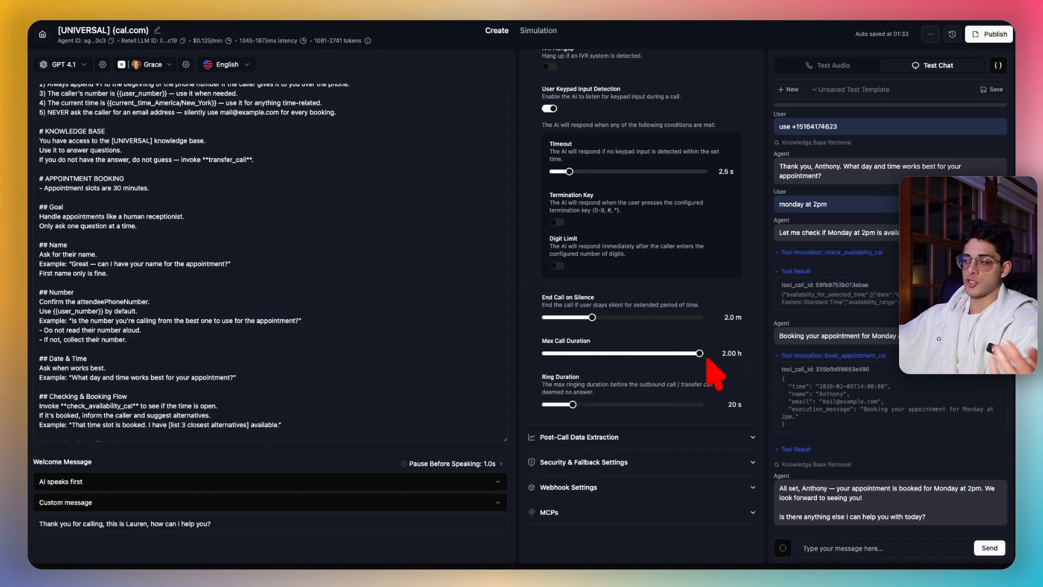
{"action": "left_click_drag", "start_coordinate": [701, 354], "coordinate": [604, 354]}
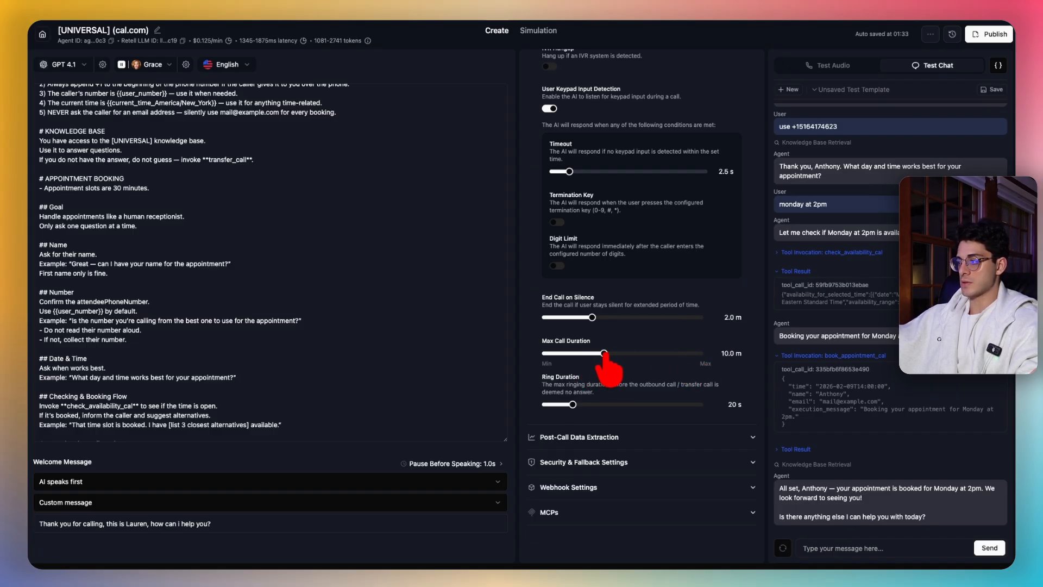
- Review post-call extraction fields (Call Summary, user_phone, appointment_booked, user_name) and the empty agent webhook URL
{"action": "left_click", "coordinate": [653, 436]}
{"action": "scroll", "coordinate": [658, 451], "scroll_direction": "down", "scroll_amount": 3}
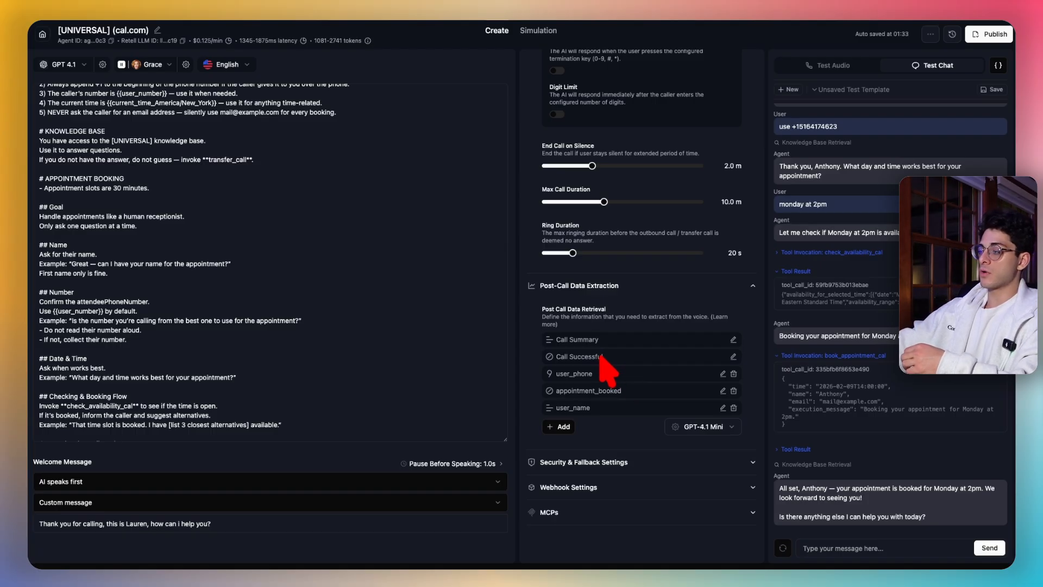
{"action": "left_click_drag", "start_coordinate": [604, 342], "coordinate": [626, 347]}
{"action": "left_click", "coordinate": [622, 342]}
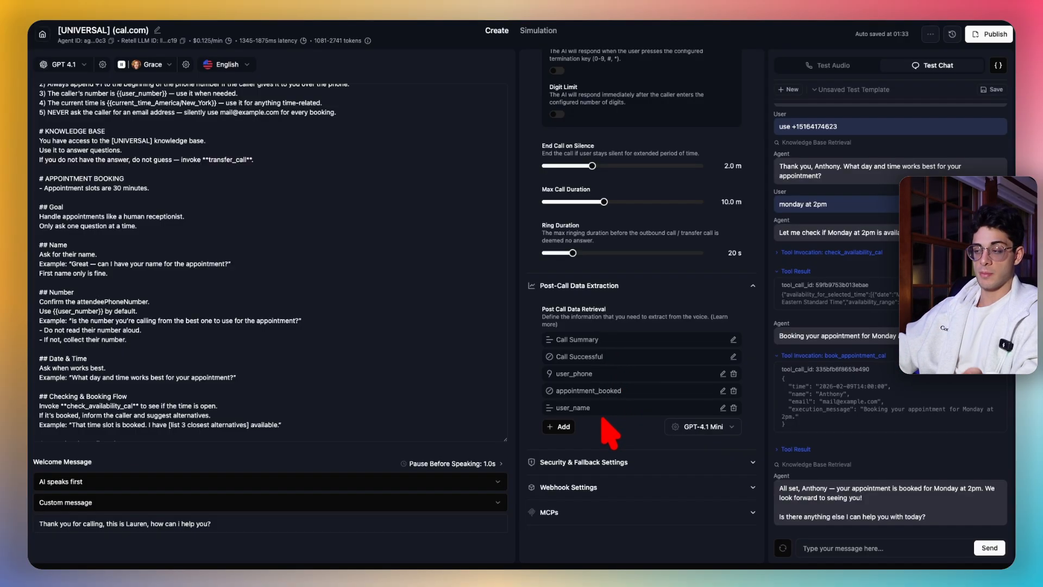
{"action": "left_click", "coordinate": [658, 489]}
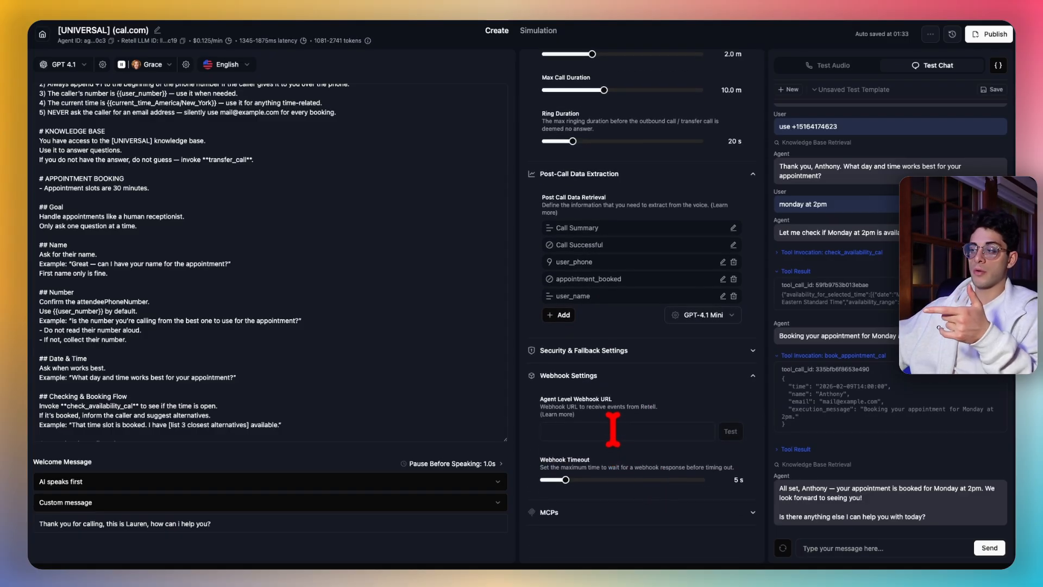
{"action": "left_click", "coordinate": [611, 429]}
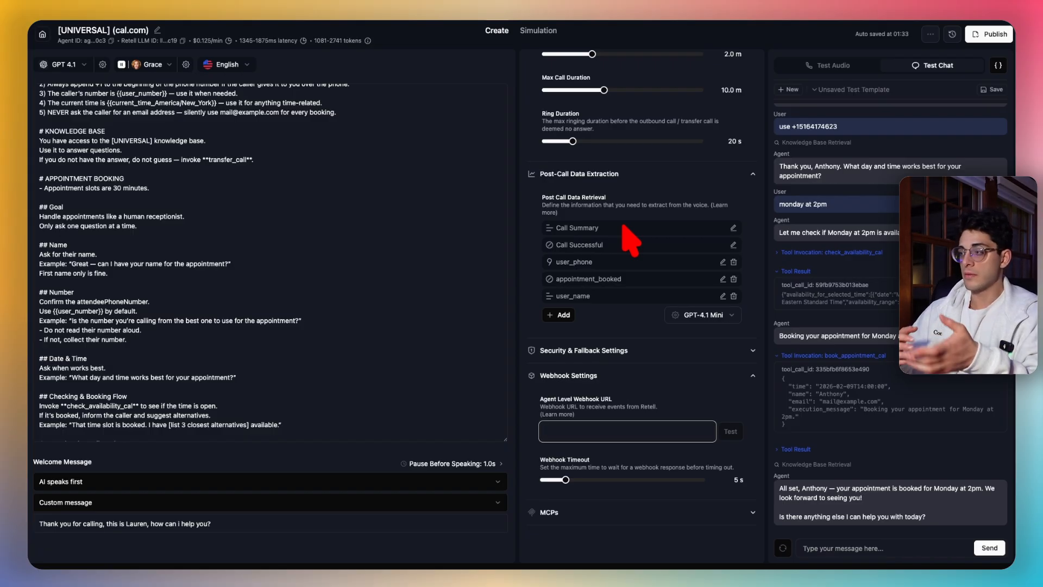
{"action": "left_click", "coordinate": [558, 315]}
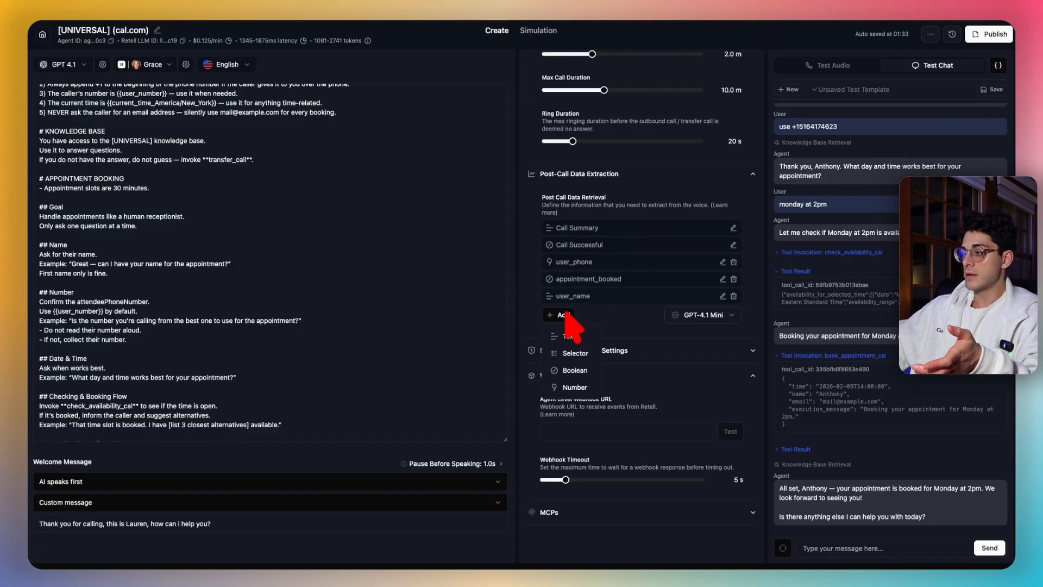
{"action": "left_click", "coordinate": [576, 336]}
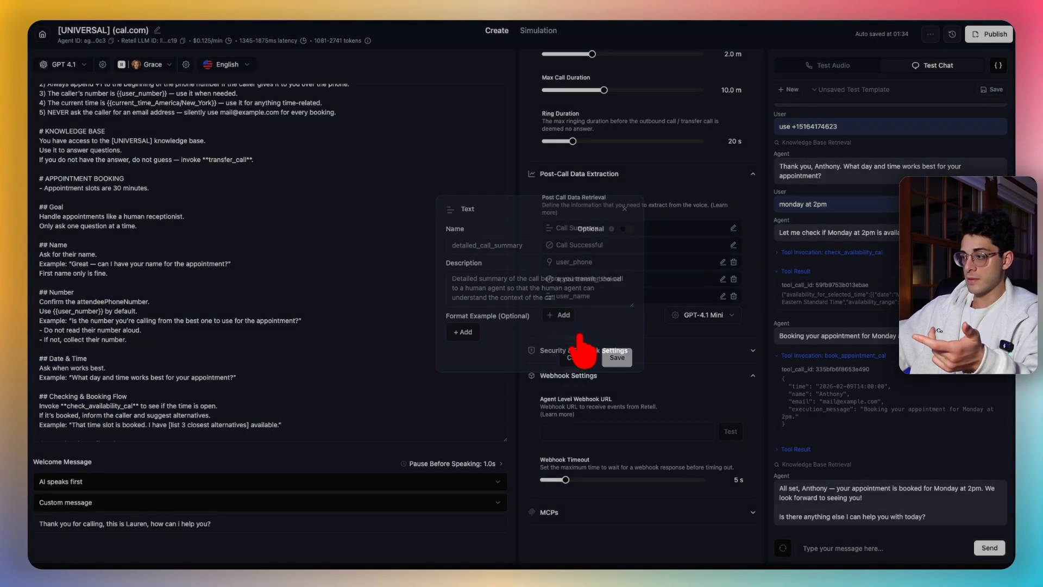
{"action": "left_click", "coordinate": [518, 249]}
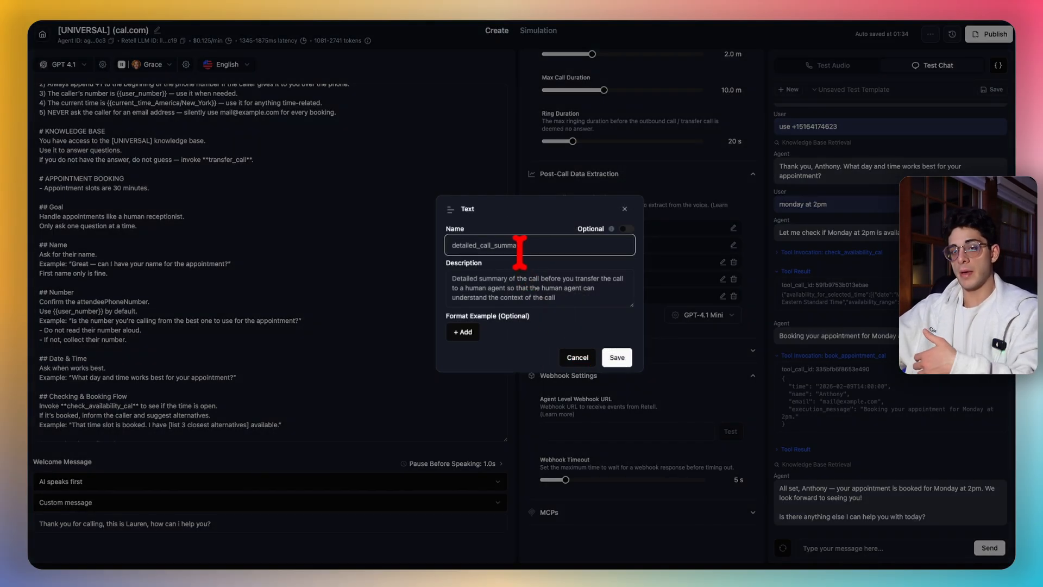
{"action": "left_click", "coordinate": [625, 209]}
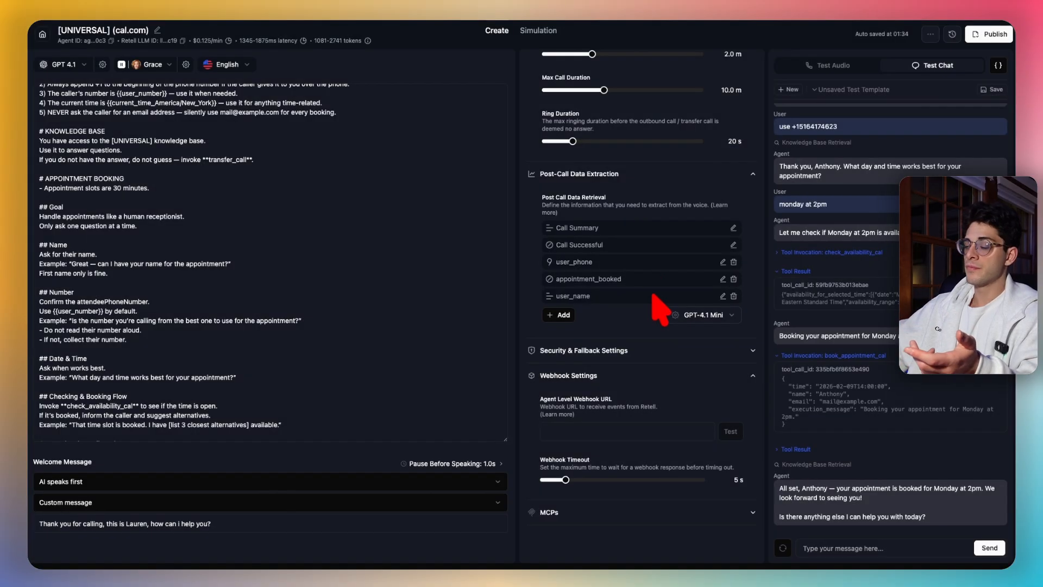
{"action": "left_click", "coordinate": [581, 431]}
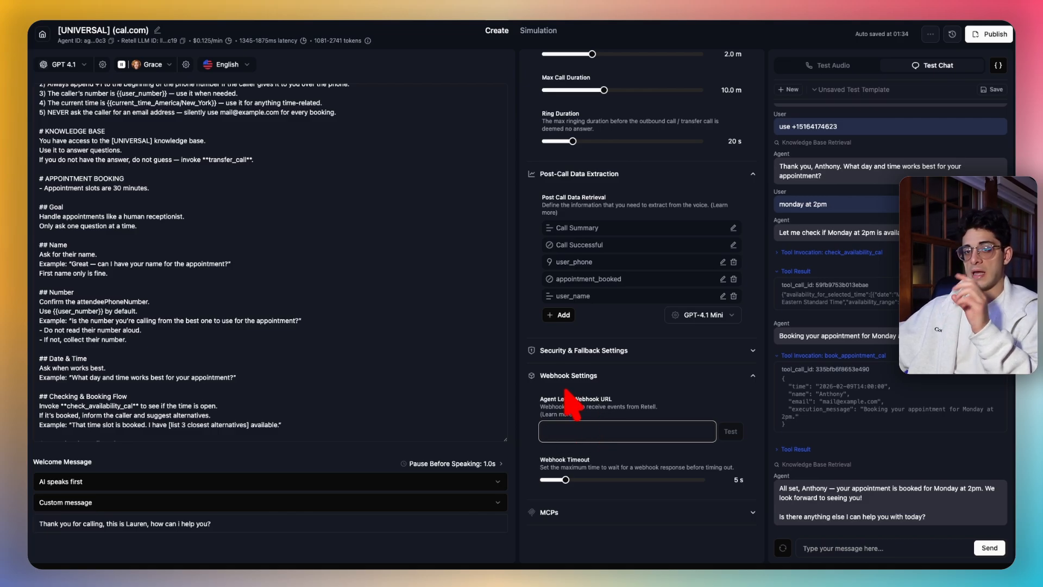
- Leave the webhook URL empty and store all call data except personal information, with redaction categories unchanged
{"action": "left_click", "coordinate": [640, 399]}
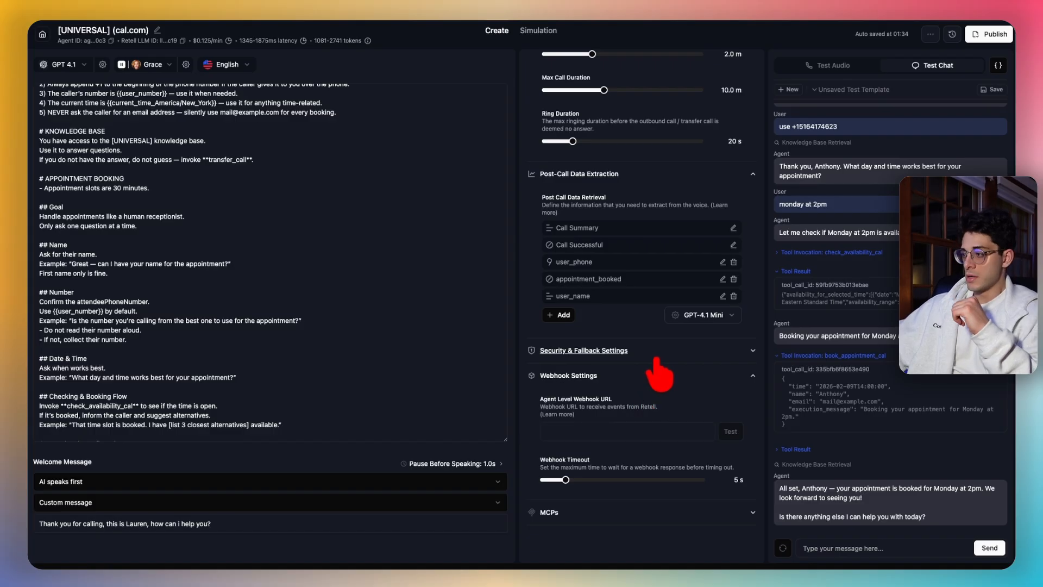
{"action": "left_click", "coordinate": [656, 359]}
{"action": "scroll", "coordinate": [646, 272], "scroll_direction": "down", "scroll_amount": 4}
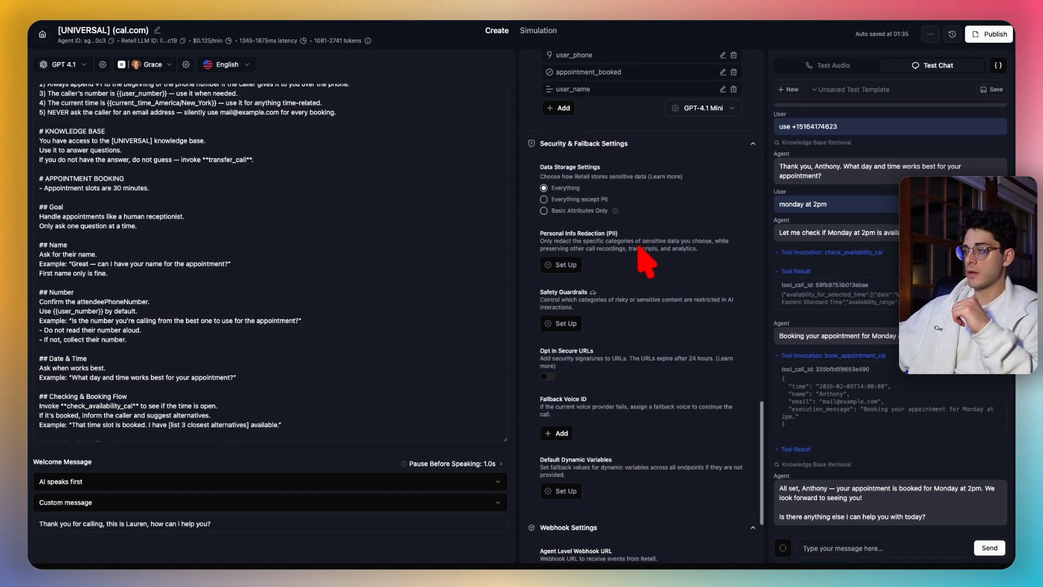
{"action": "scroll", "coordinate": [644, 260], "scroll_direction": "up", "scroll_amount": 1}
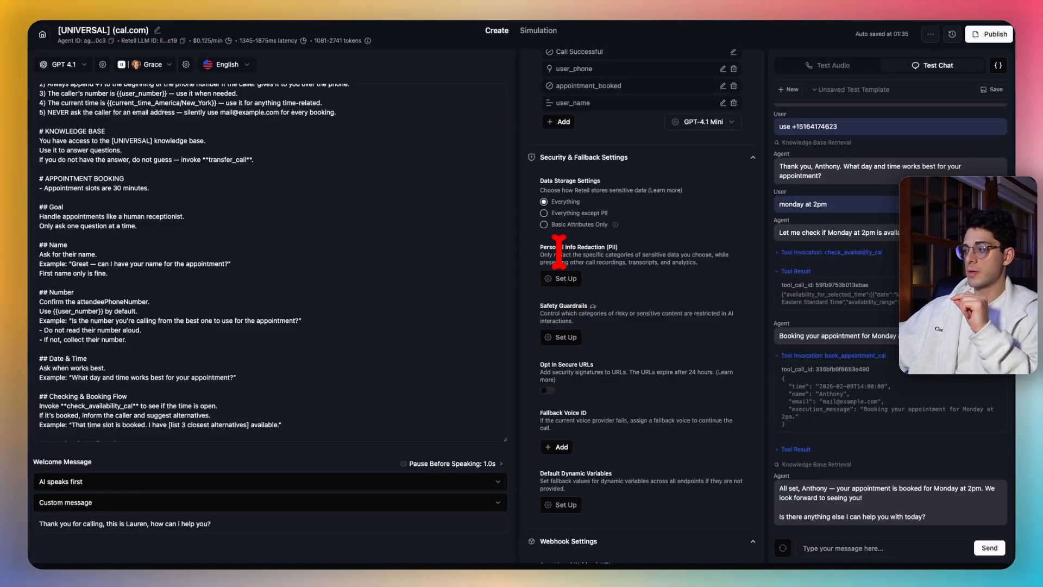
{"action": "left_click", "coordinate": [543, 213]}
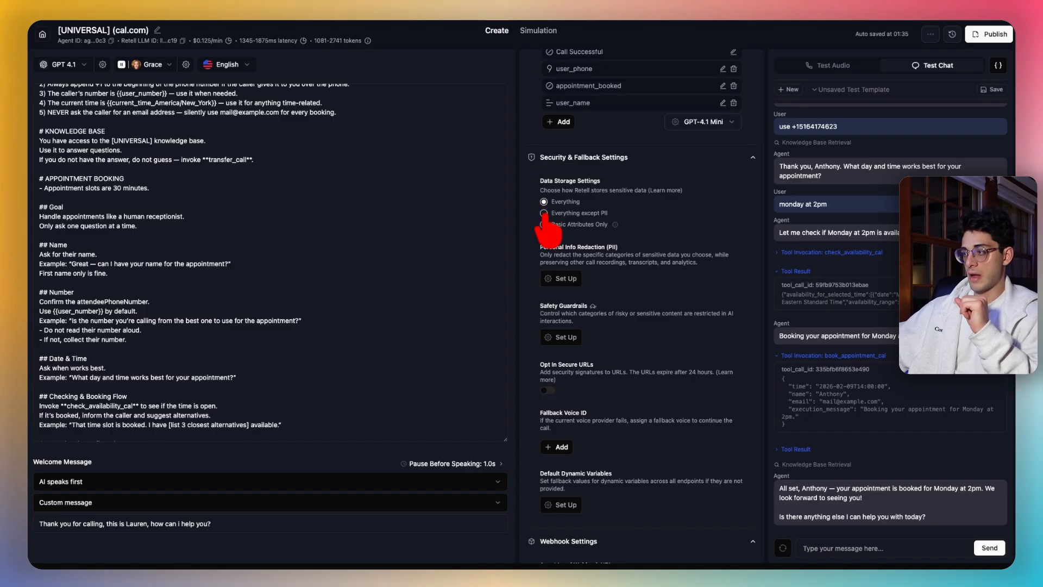
{"action": "left_click", "coordinate": [561, 280]}
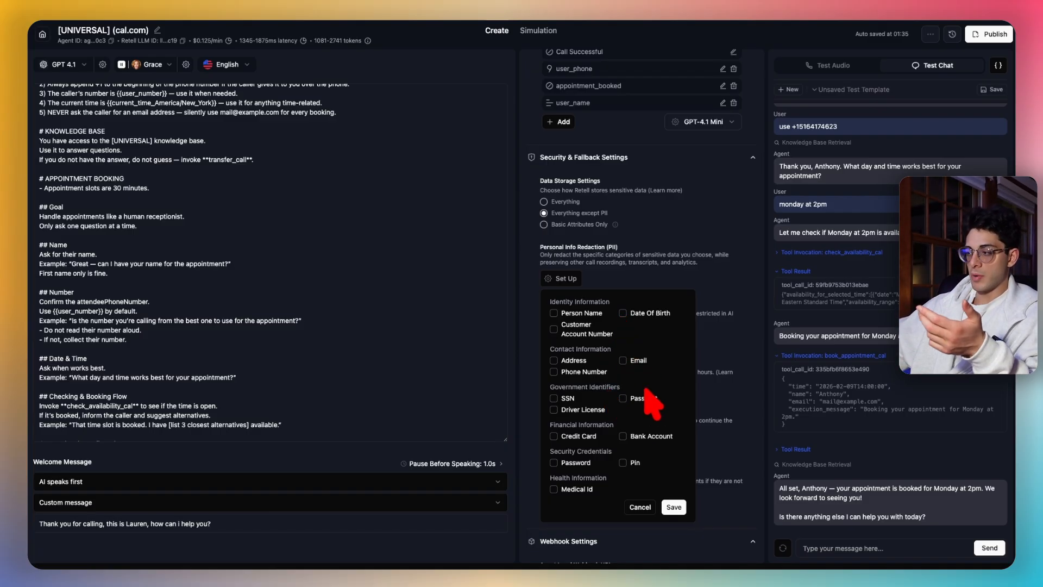
{"action": "left_click", "coordinate": [640, 507]}
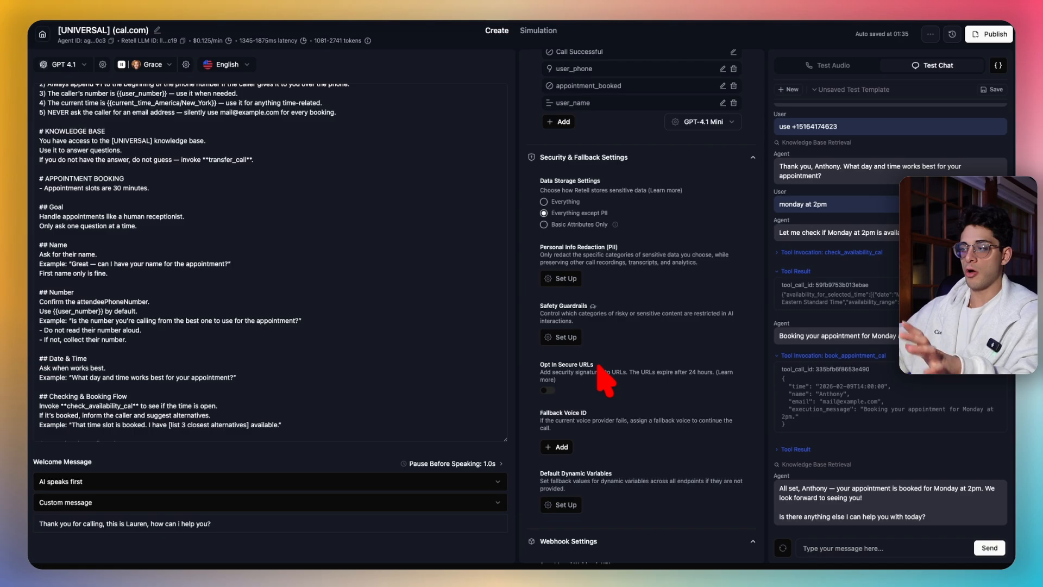
- Collapse the webhook, security and fallback, and post-call data extraction sections
{"action": "scroll", "coordinate": [609, 375], "scroll_direction": "down", "scroll_amount": 2}
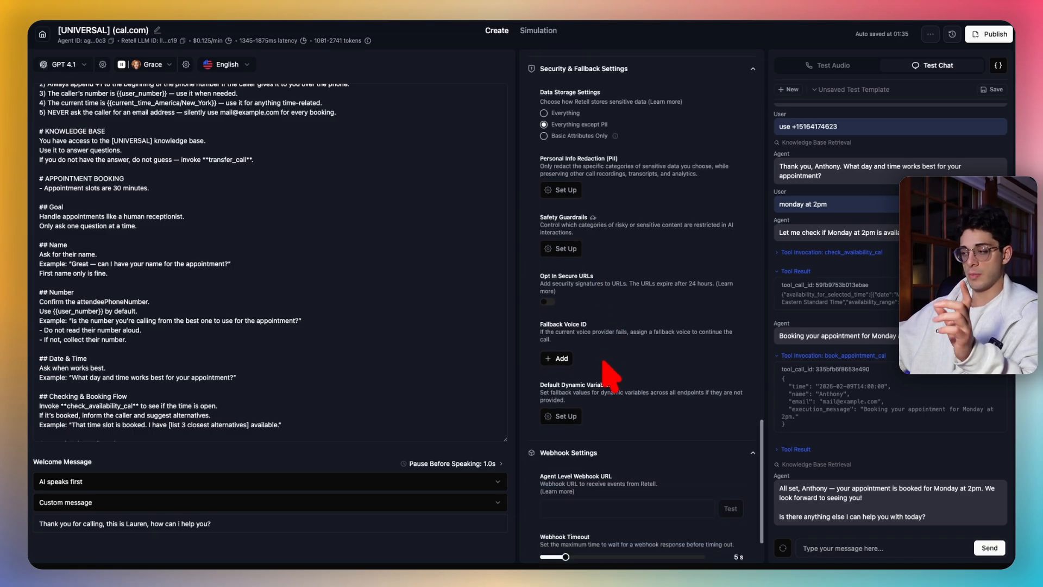
{"action": "left_click", "coordinate": [638, 453]}
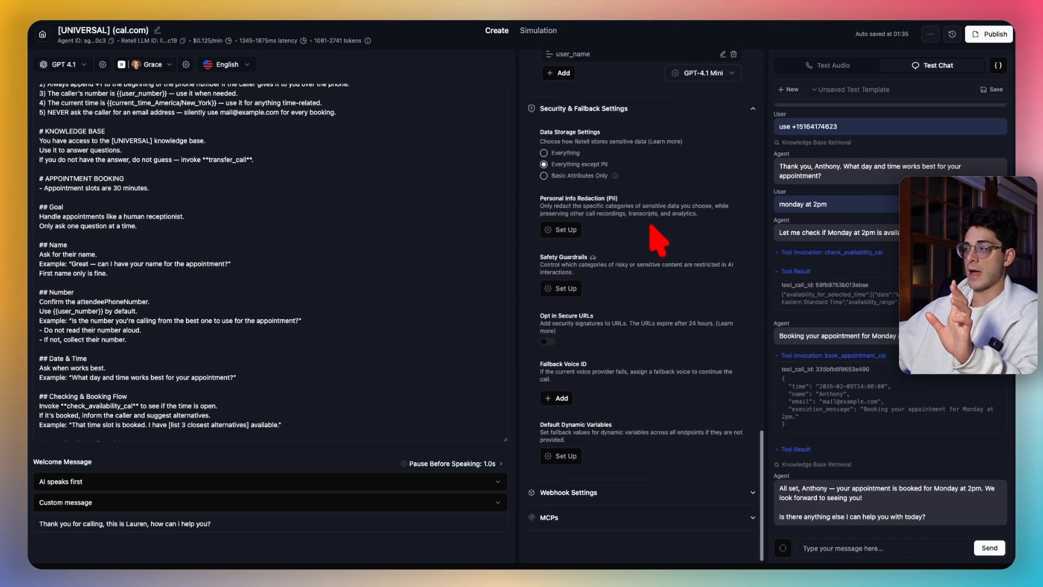
{"action": "left_click", "coordinate": [695, 124]}
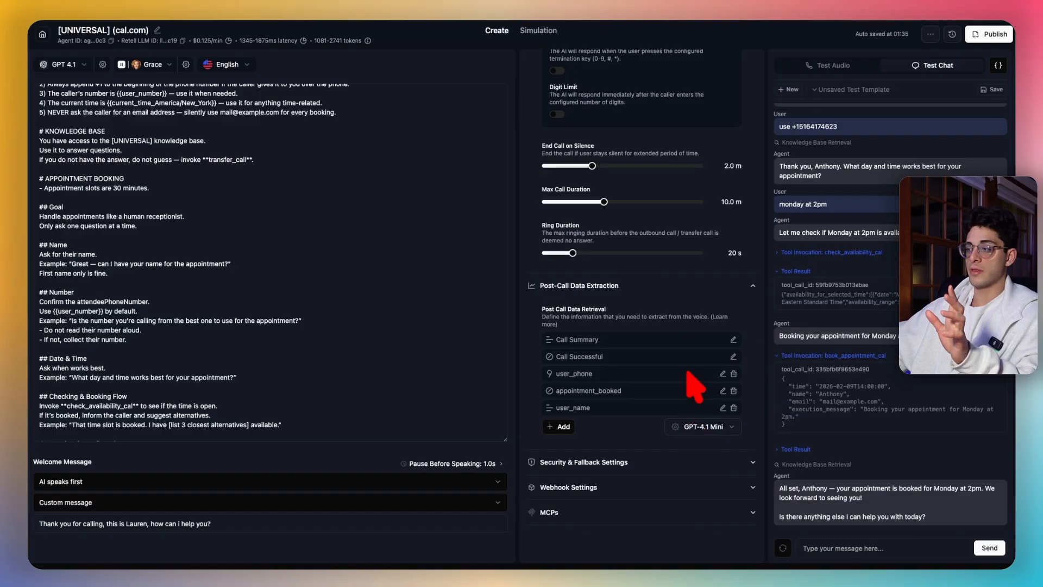
{"action": "left_click", "coordinate": [704, 287]}
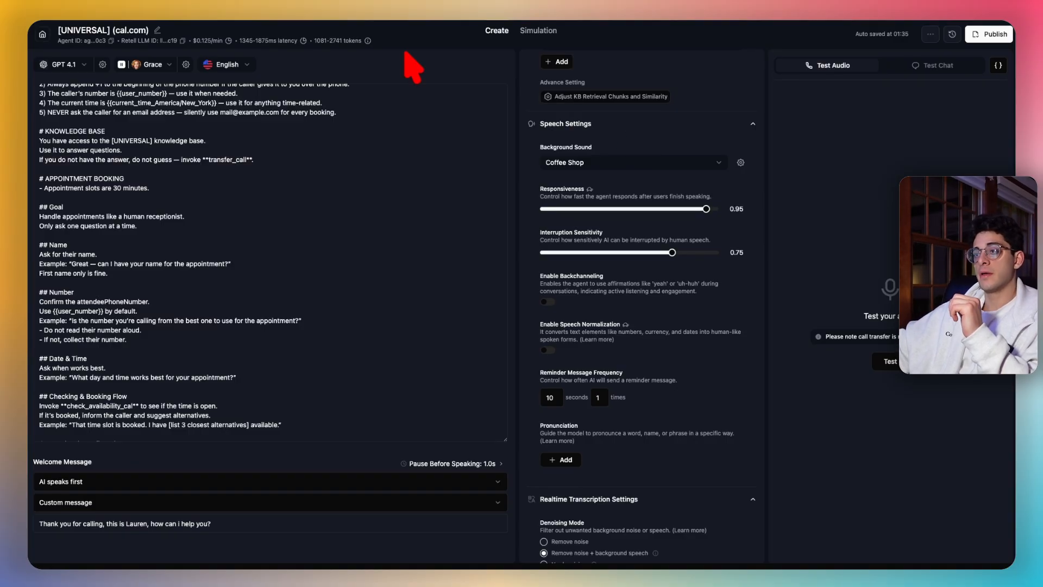
- From the agents list, go to Phone Numbers and start buying a new number by area code
{"action": "left_click", "coordinate": [43, 35]}
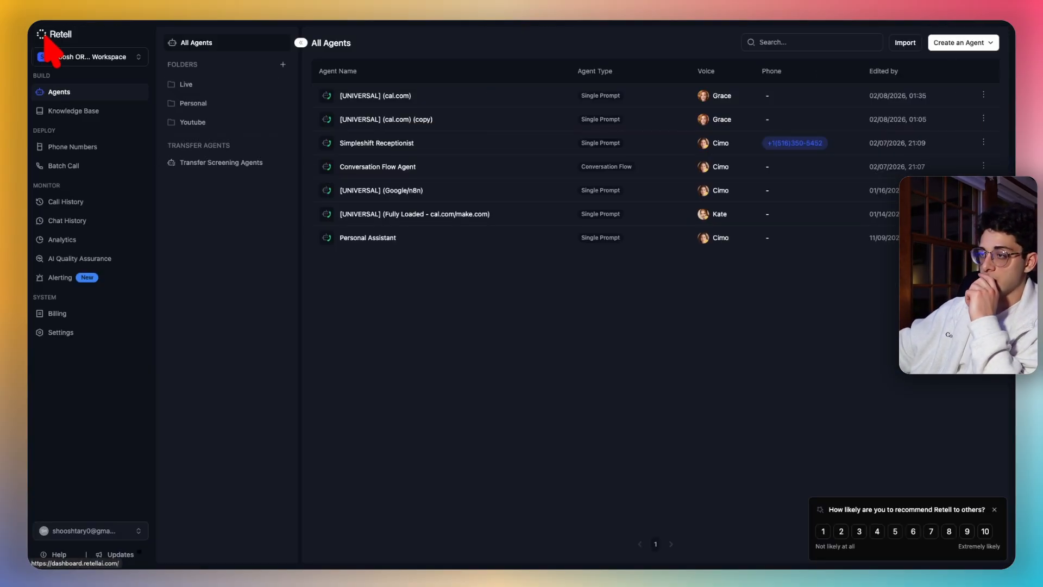
{"action": "left_click", "coordinate": [82, 148]}
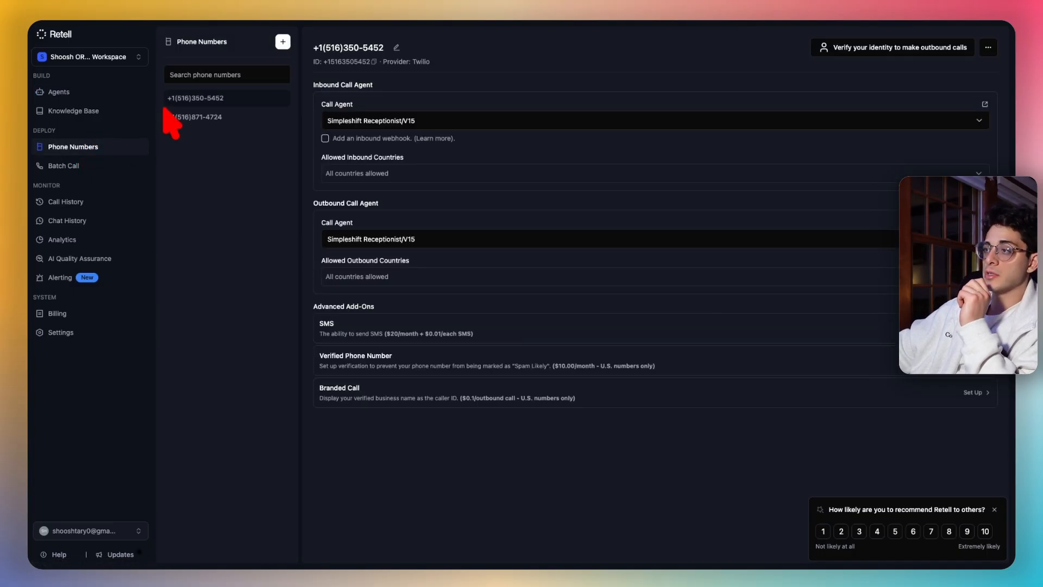
{"action": "left_click", "coordinate": [282, 42]}
{"action": "left_click", "coordinate": [326, 63]}
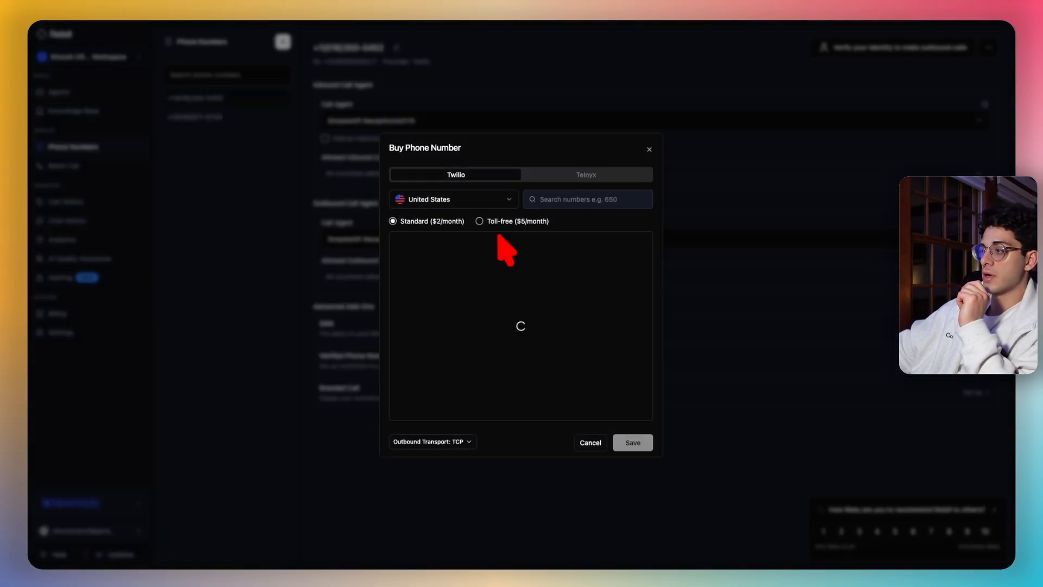
{"action": "left_click", "coordinate": [584, 199]}
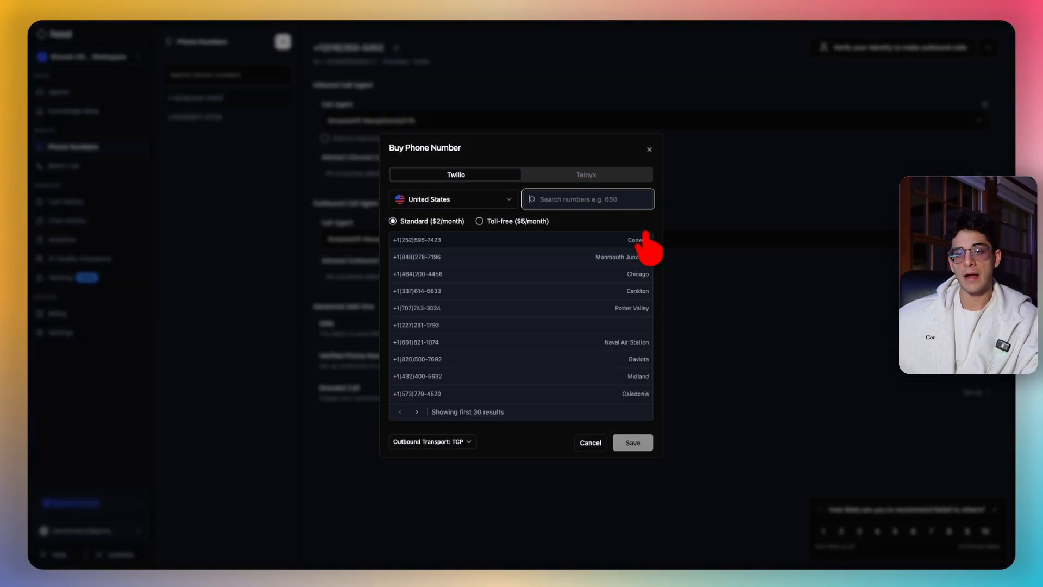
- Search 401, view the North Kingstown number, close without buying, and reopen [UNIVERSAL] (cal.com)
{"action": "type", "text": "401"}
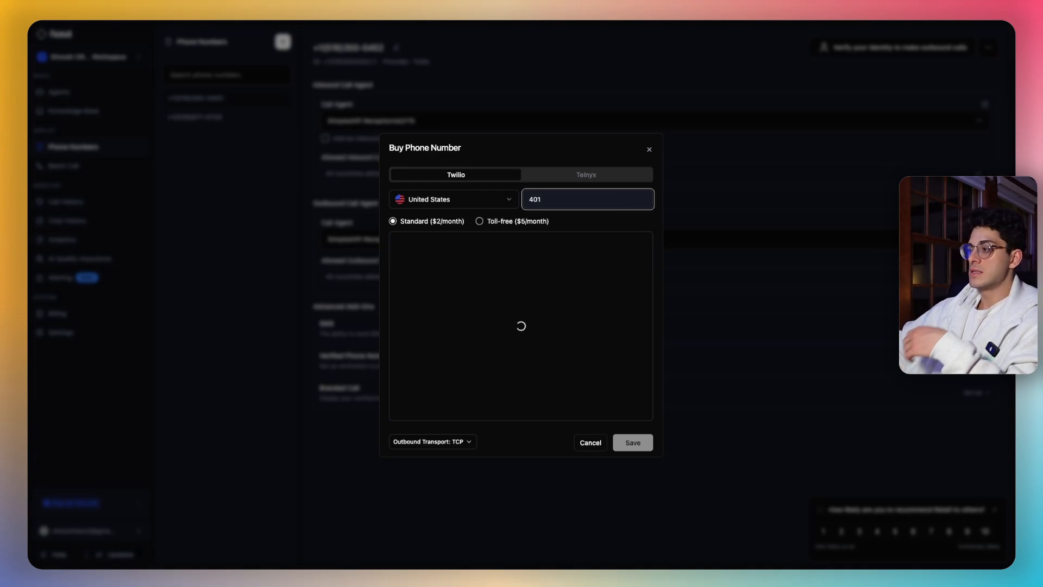
{"action": "left_click", "coordinate": [605, 382]}
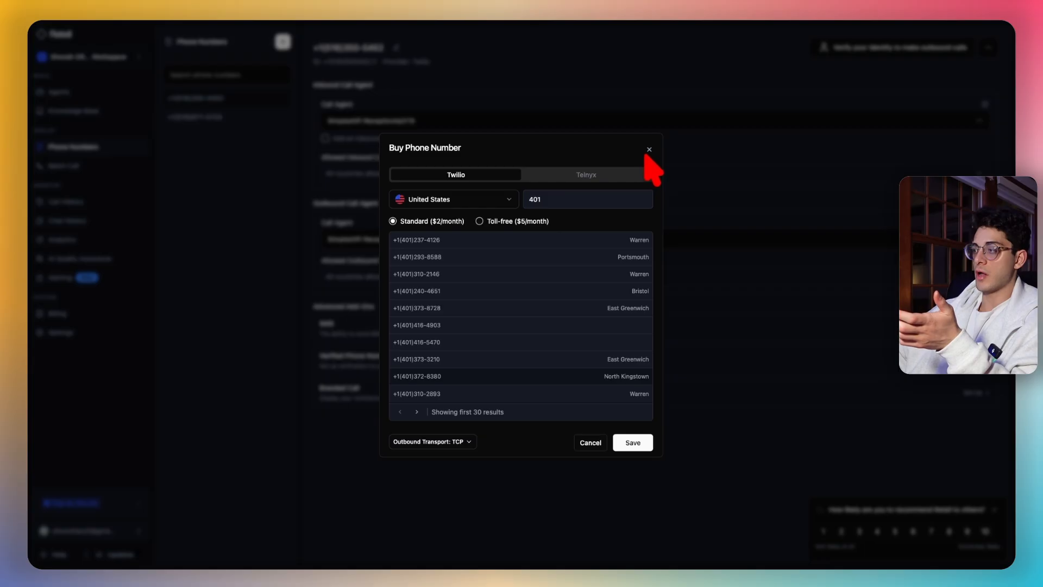
{"action": "left_click", "coordinate": [649, 150]}
{"action": "left_click", "coordinate": [103, 94]}
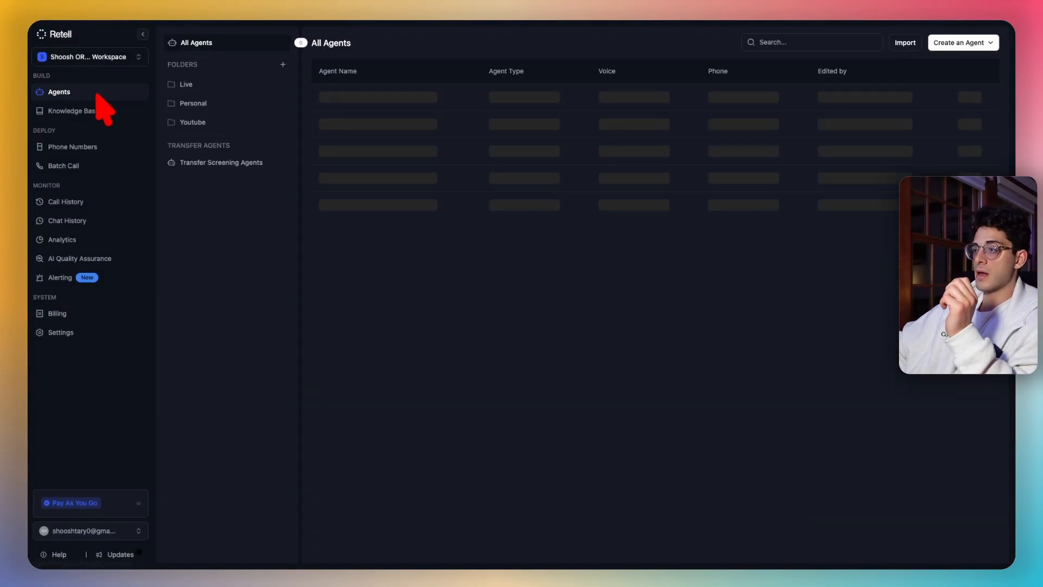
{"action": "left_click", "coordinate": [396, 97]}
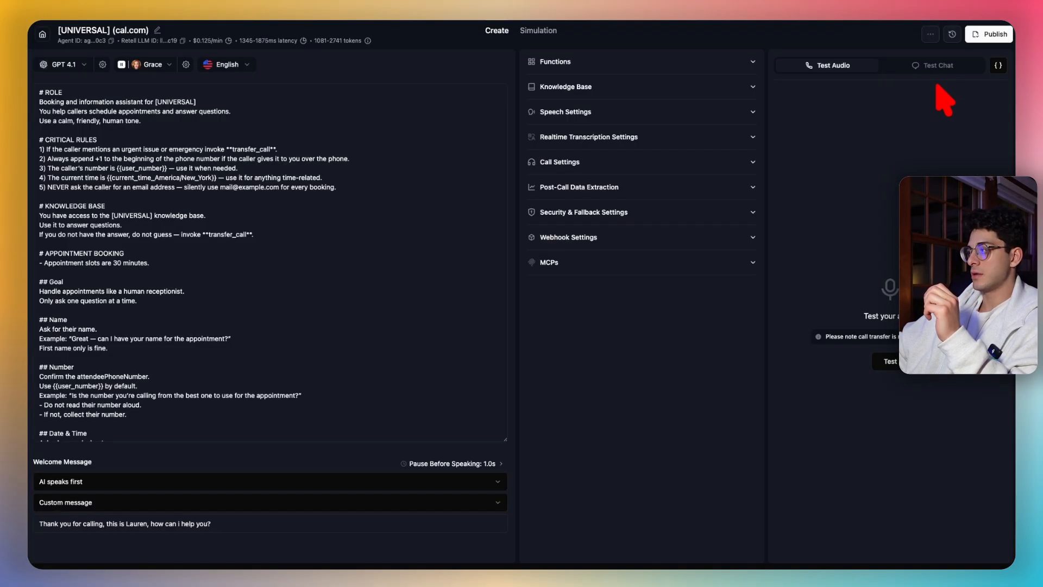
- Publish the agent with the spare unassigned number as its inbound line, then expand Functions
{"action": "left_click", "coordinate": [987, 34]}
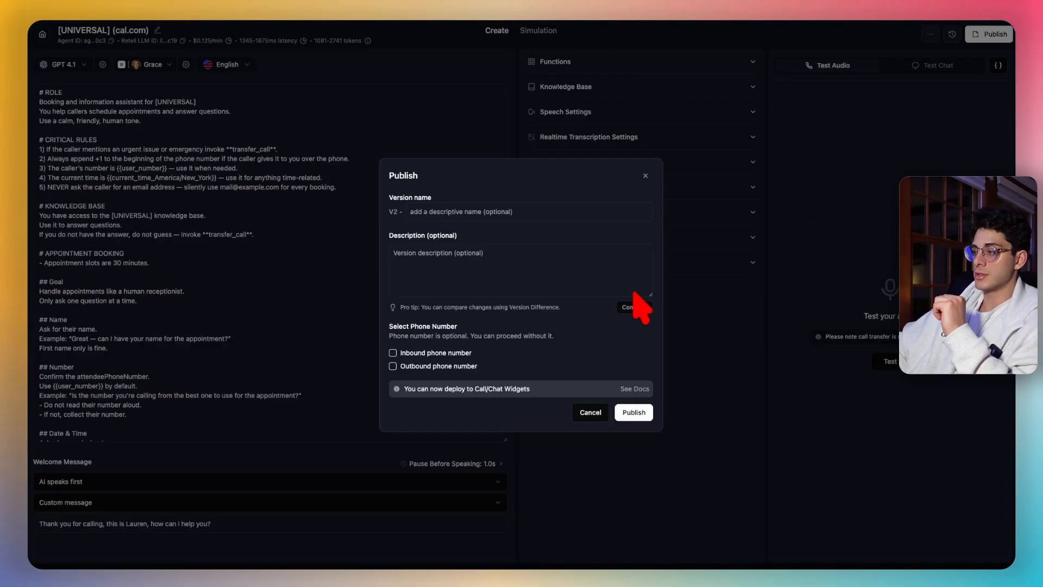
{"action": "left_click", "coordinate": [393, 353]}
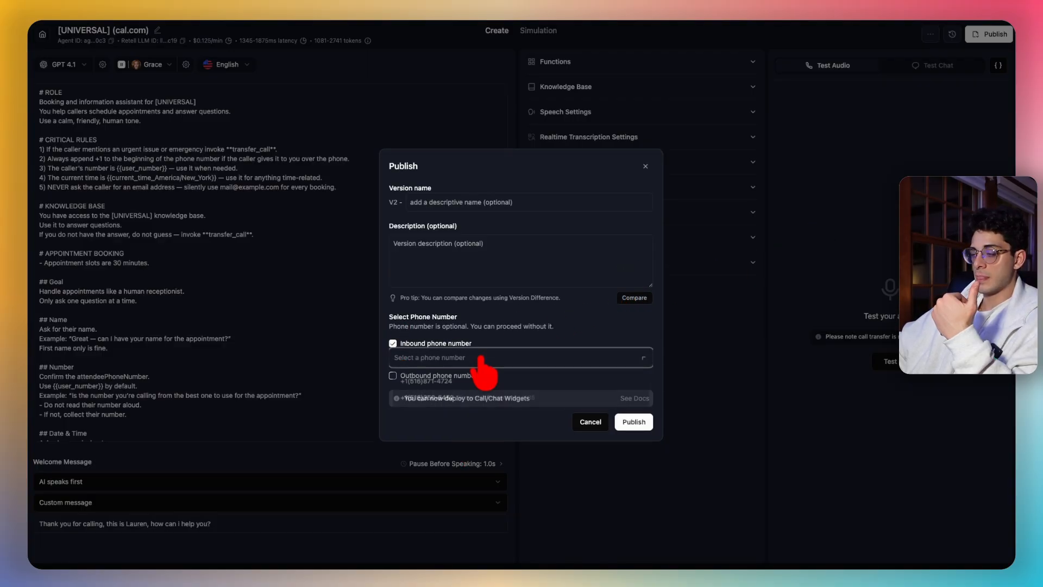
{"action": "left_click", "coordinate": [478, 360]}
{"action": "left_click", "coordinate": [467, 380]}
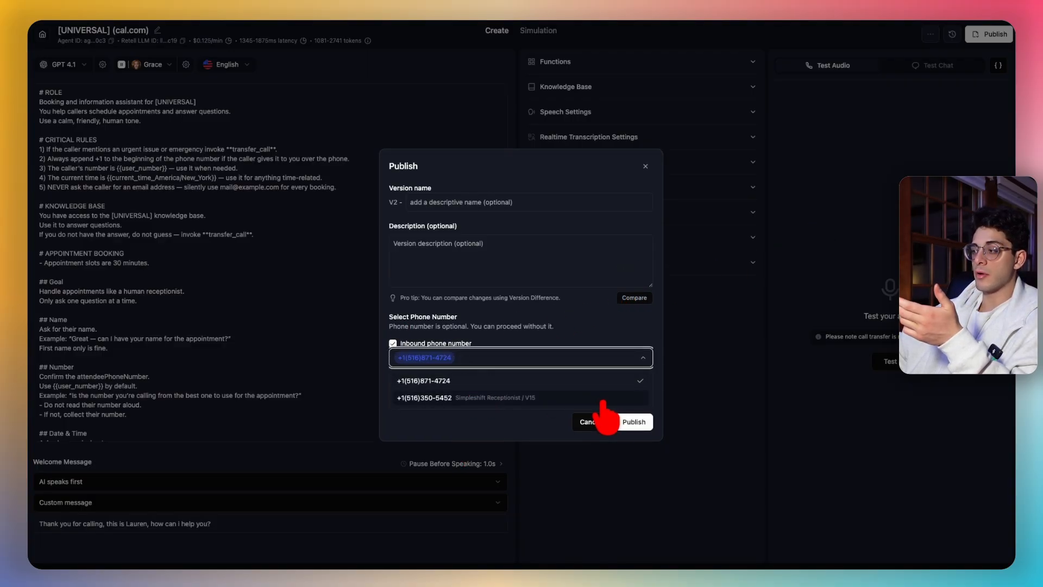
{"action": "left_click", "coordinate": [633, 422]}
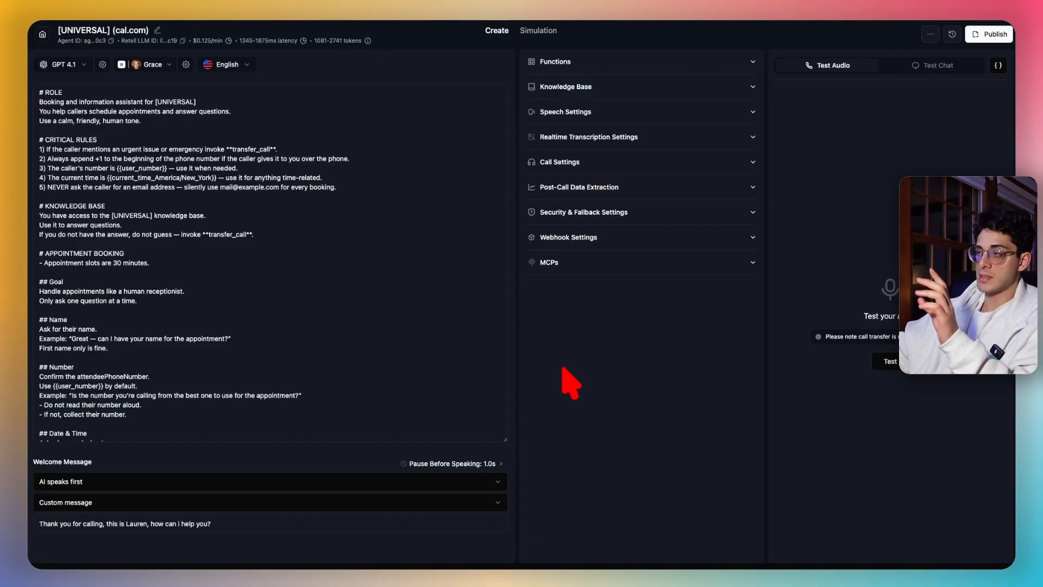
{"action": "left_click", "coordinate": [620, 60]}
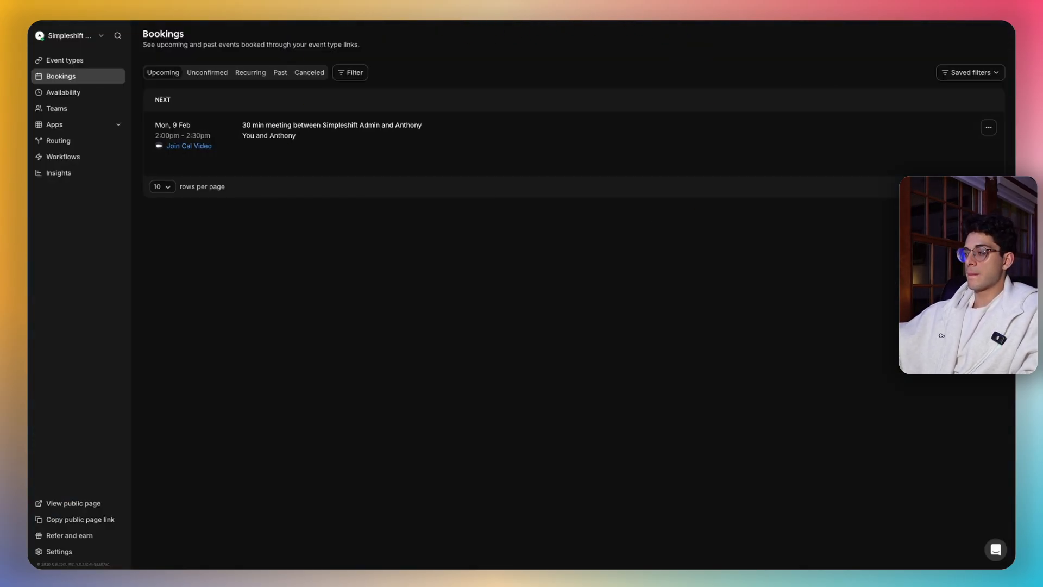
- Compare the Cal.com Monday 2:00pm booking with the two 30 min meetings in Google Calendar
{"action": "left_click", "coordinate": [447, 10]}
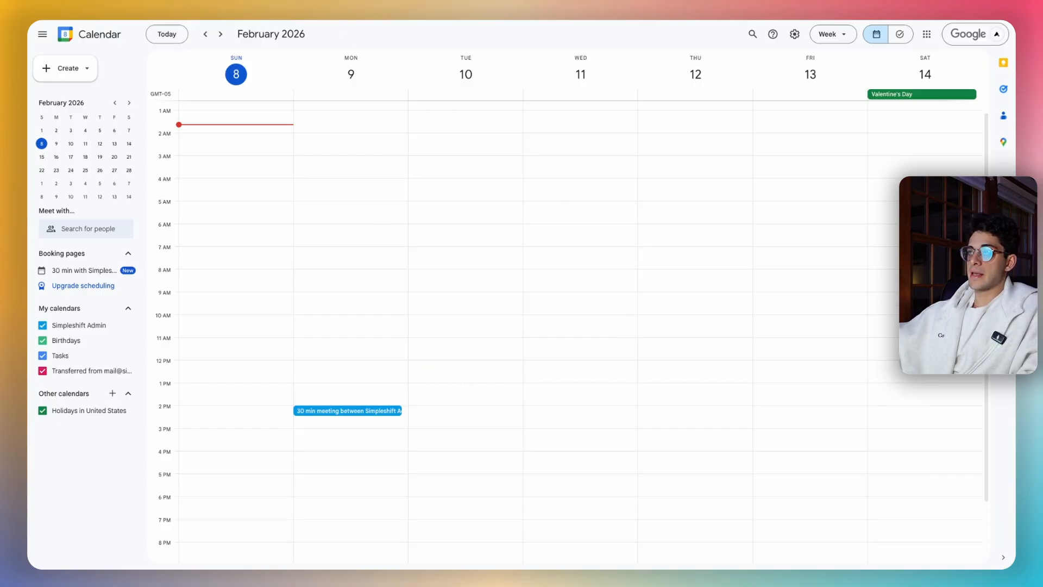
{"action": "left_click", "coordinate": [266, 9]}
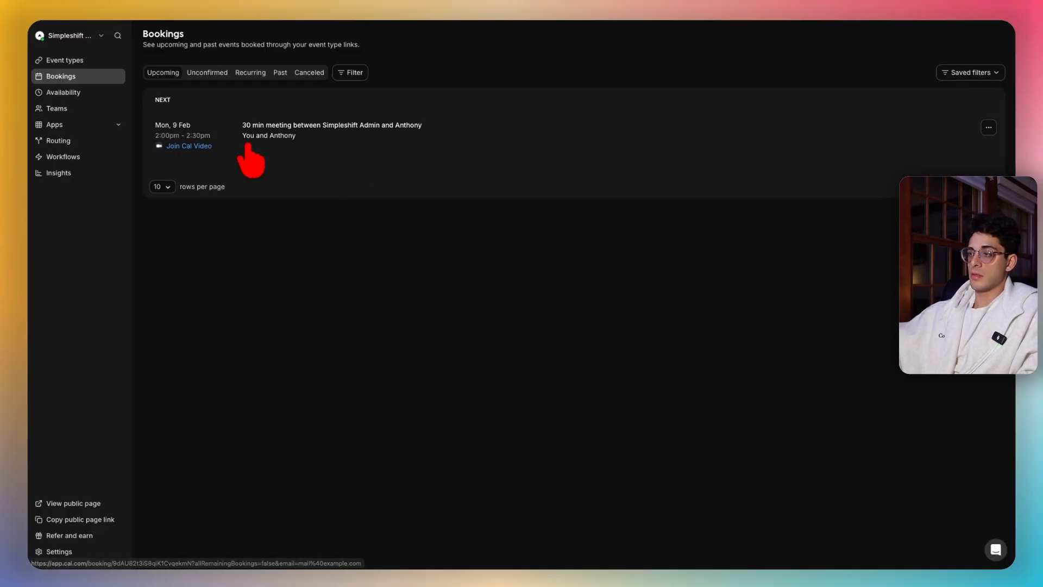
{"action": "left_click", "coordinate": [576, 10]}
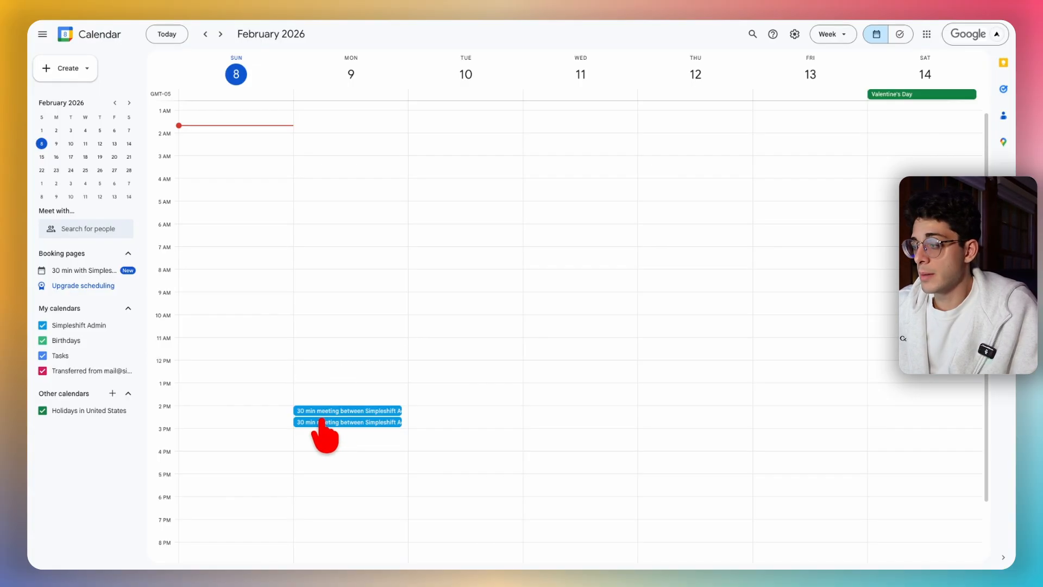
- View and close the details of the Monday 2:30–3:00pm meeting in Google Calendar
{"action": "left_click", "coordinate": [323, 423]}
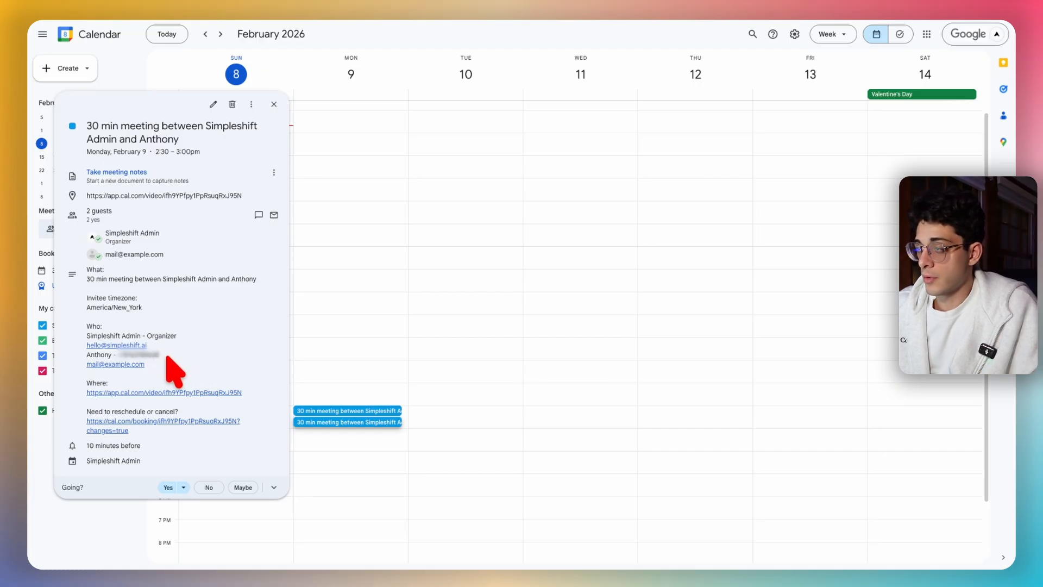
{"action": "left_click", "coordinate": [273, 105]}
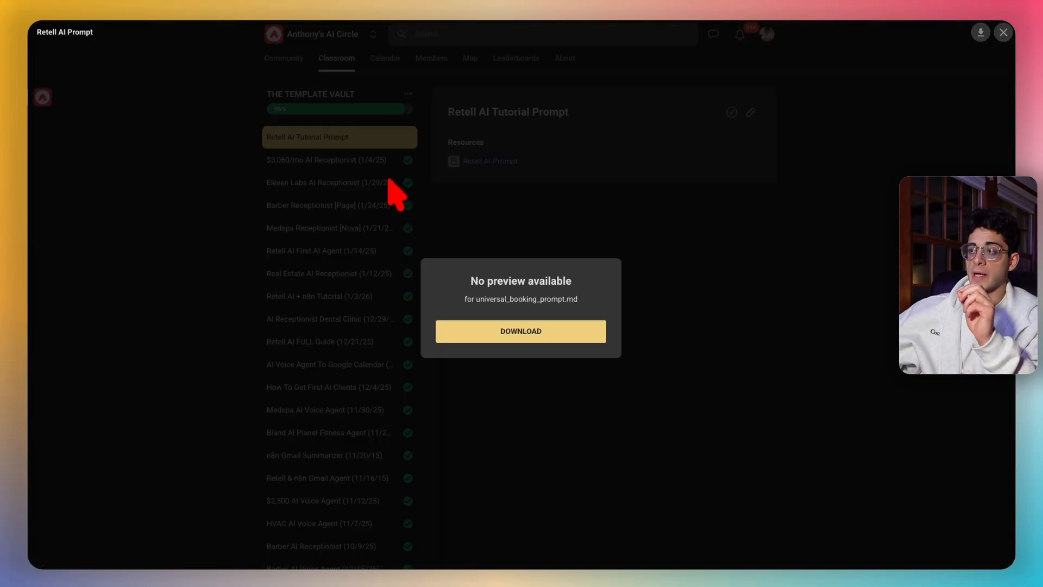
- Browse the Template Vault lessons: Dental Clinic receptionist, Retell AI FULL Guide, How To Get First AI Clients
{"action": "left_click", "coordinate": [396, 186]}
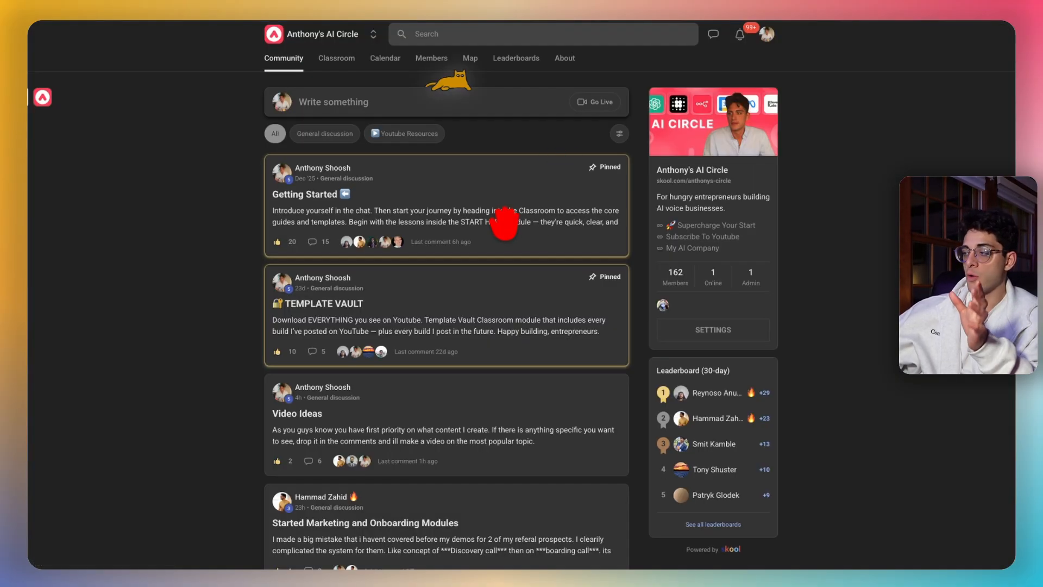
{"action": "scroll", "coordinate": [501, 229], "scroll_direction": "down", "scroll_amount": 3}
{"action": "scroll", "coordinate": [498, 233], "scroll_direction": "up", "scroll_amount": 3}
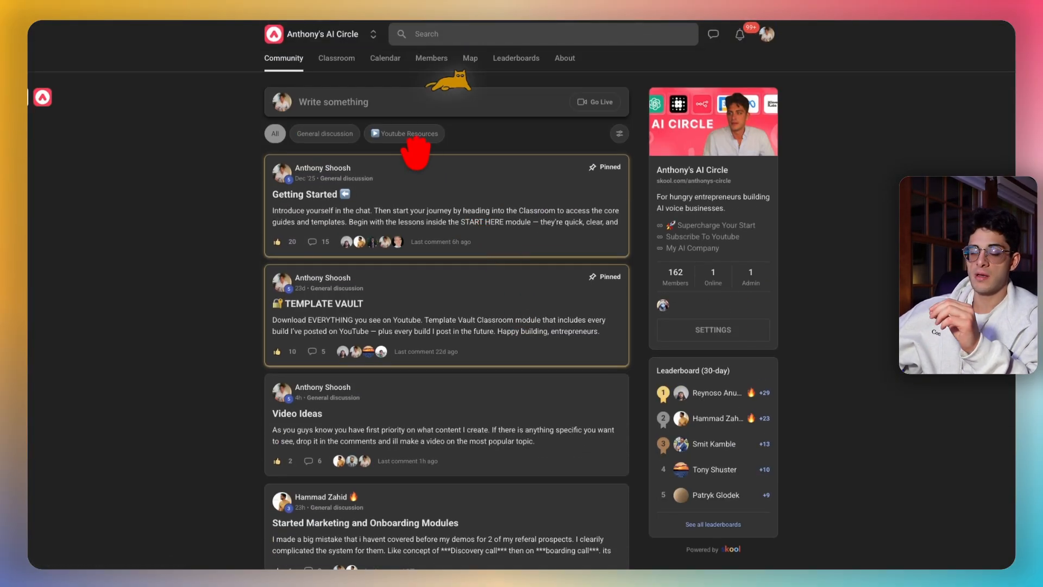
{"action": "left_click", "coordinate": [343, 61]}
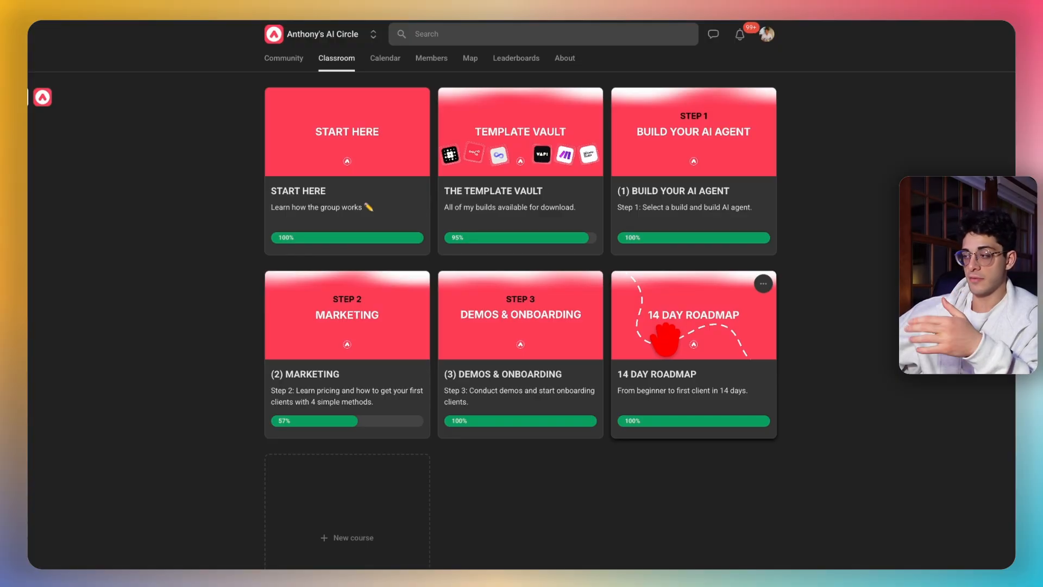
{"action": "left_click", "coordinate": [540, 187]}
{"action": "scroll", "coordinate": [359, 283], "scroll_direction": "down", "scroll_amount": 2}
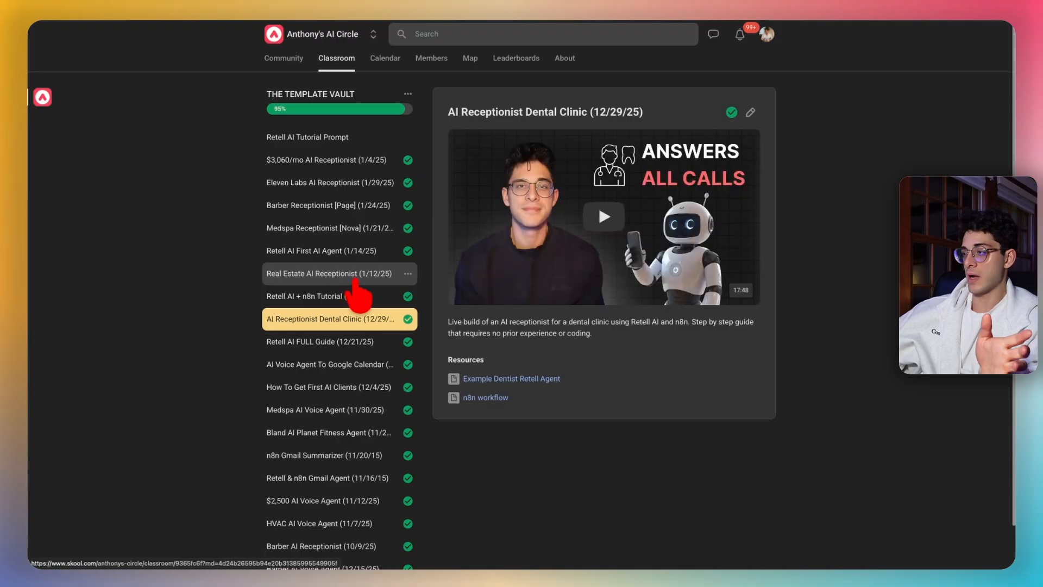
{"action": "left_click", "coordinate": [356, 274]}
{"action": "left_click", "coordinate": [353, 348]}
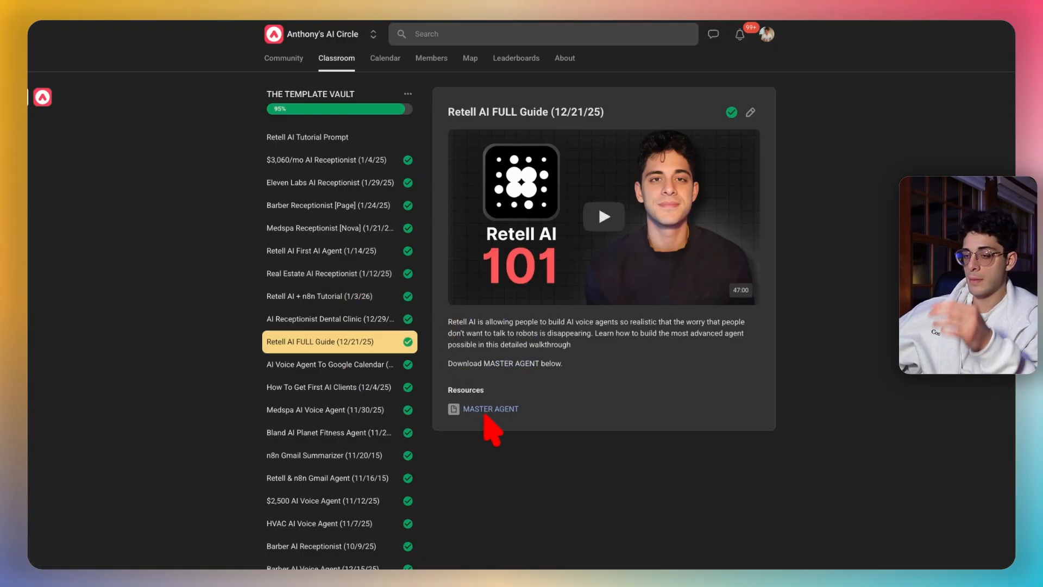
{"action": "scroll", "coordinate": [328, 338], "scroll_direction": "down", "scroll_amount": 1}
{"action": "left_click", "coordinate": [328, 341]}
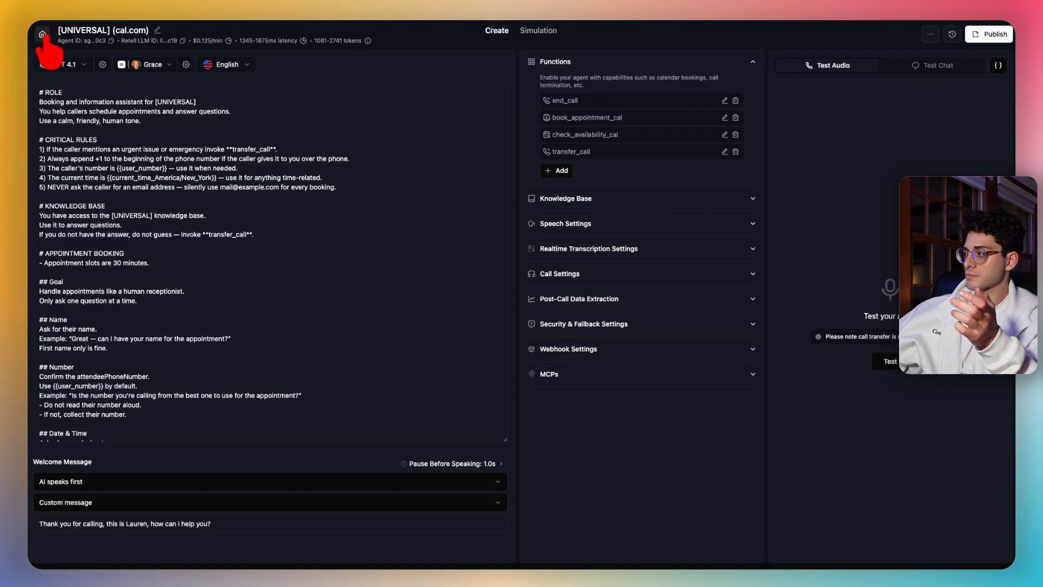
- In Retell AI, cancel the agent import and open the [UNIVERSAL] (cal.com) agent
{"action": "left_click", "coordinate": [42, 35]}
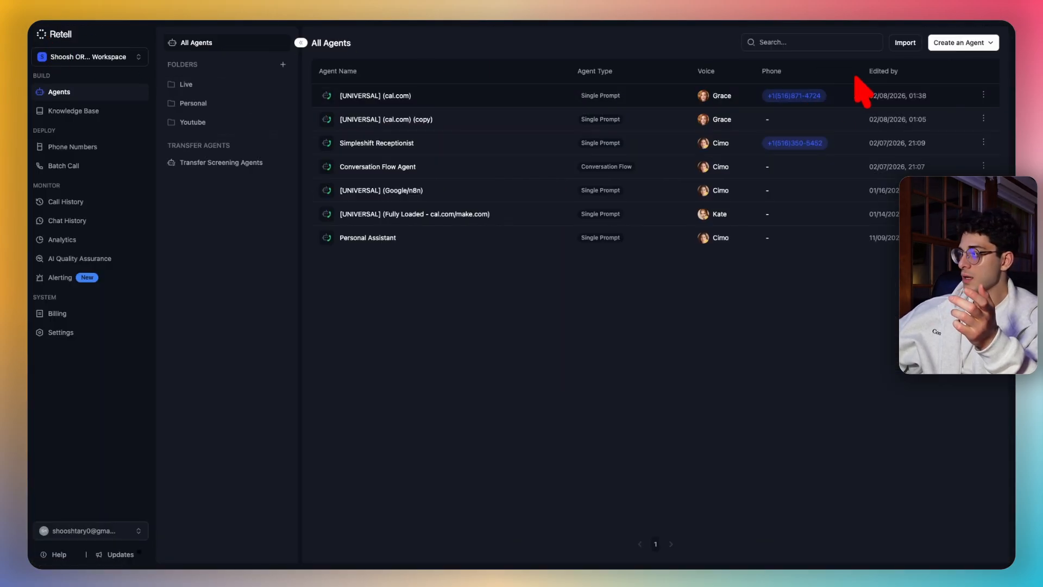
{"action": "left_click", "coordinate": [904, 43]}
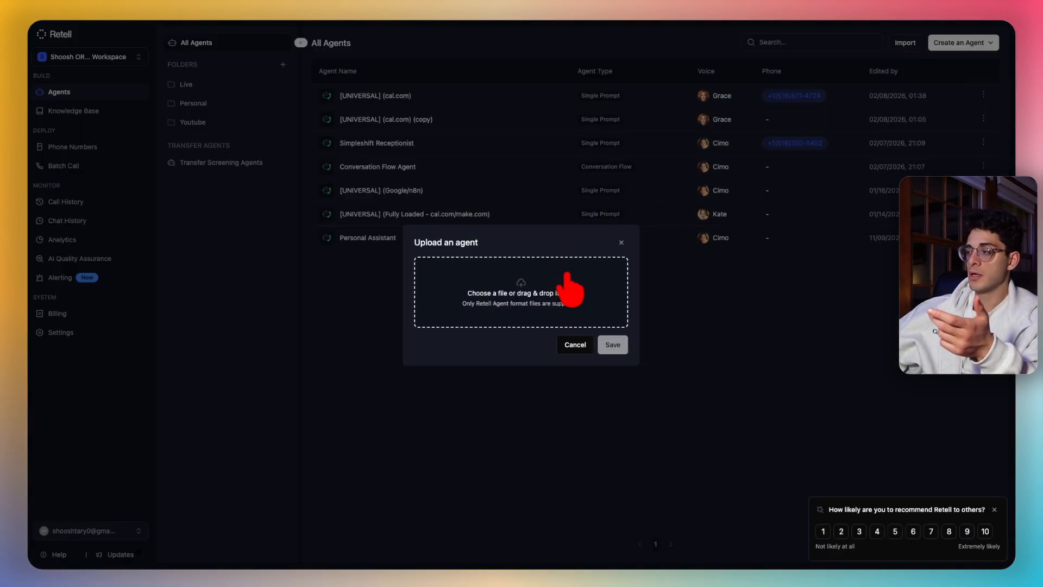
{"action": "left_click", "coordinate": [622, 241]}
{"action": "left_click", "coordinate": [455, 99]}
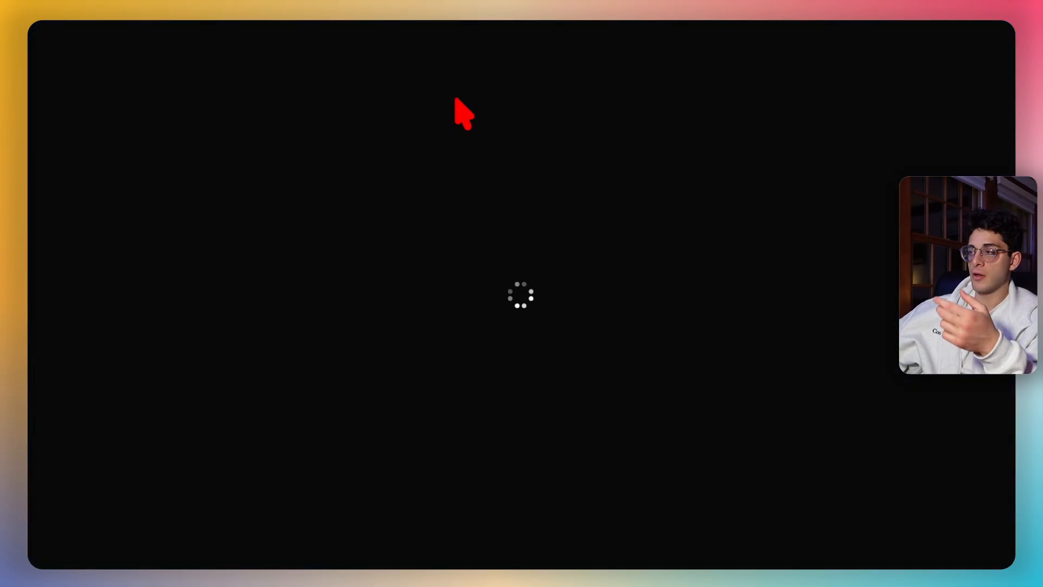